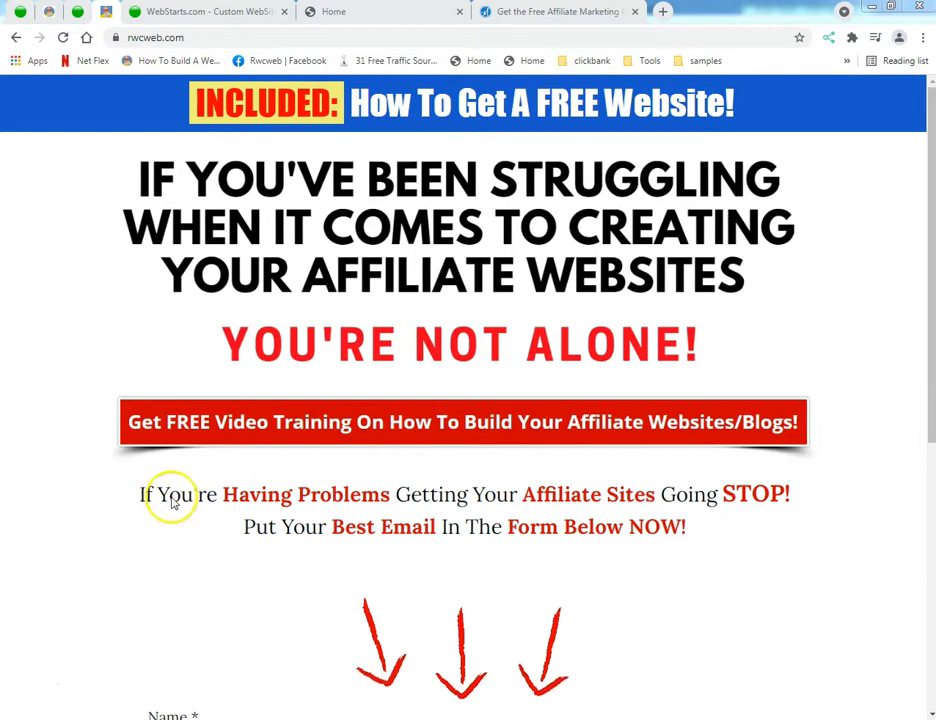
Step: Look over the sign-up form on rwcweb.com and the feature sections of the WebStarts features page
scroll(161, 537, "down", 4)
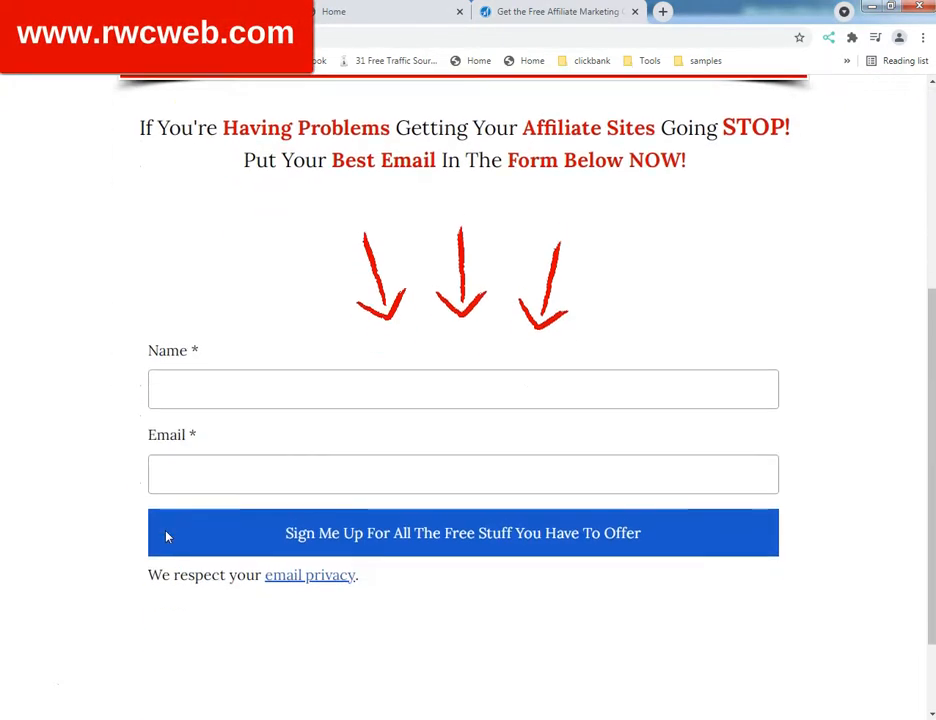
scroll(110, 522, "up", 4)
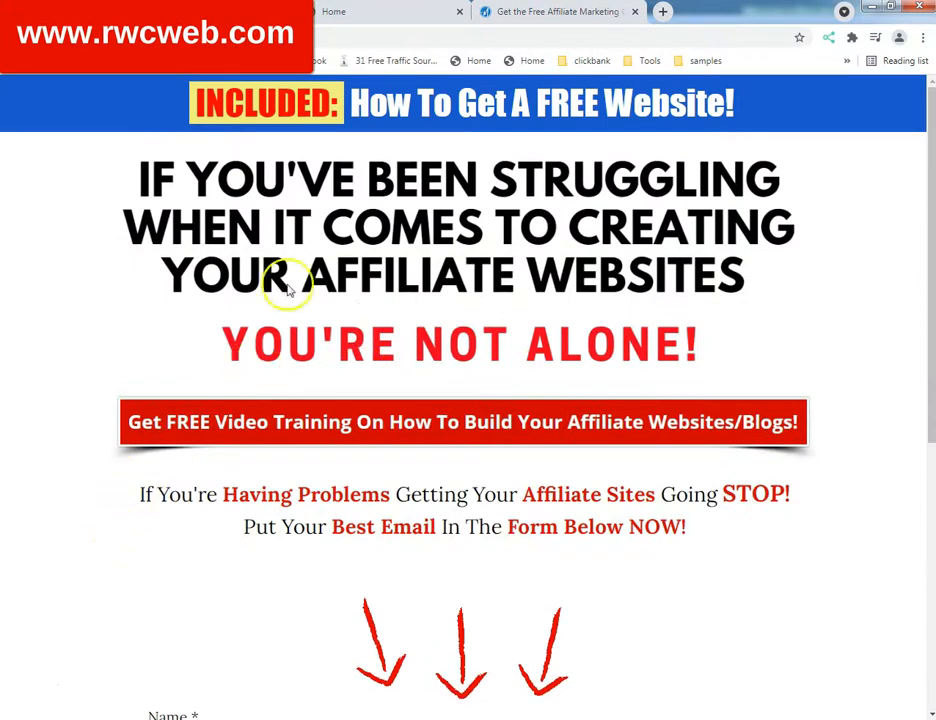
left_click(84, 24)
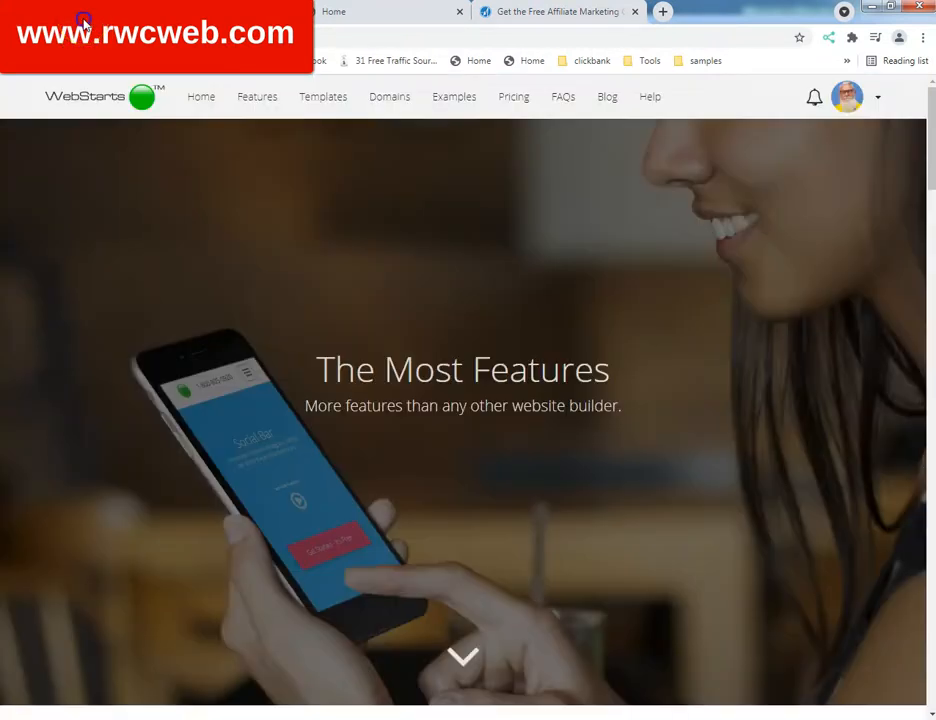
left_click(21, 237)
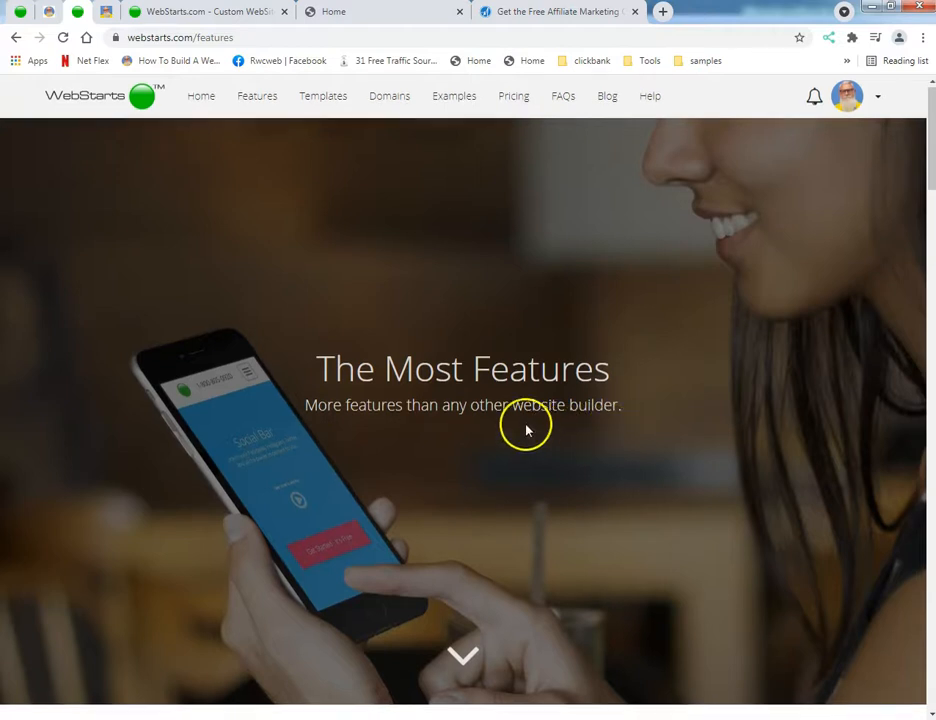
scroll(534, 431, "down", 8)
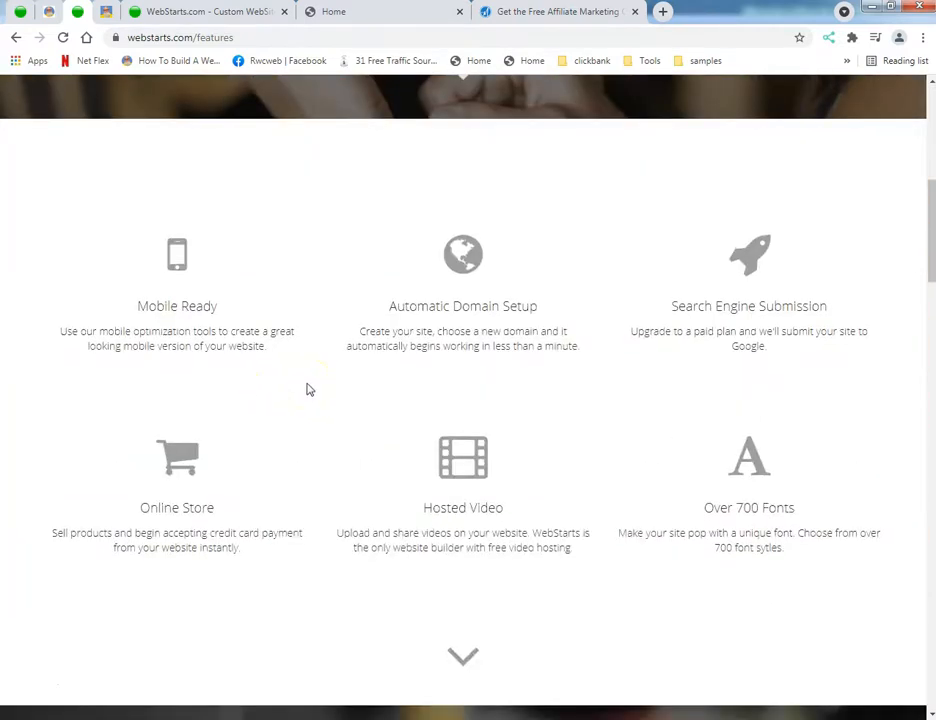
scroll(313, 385, "down", 5)
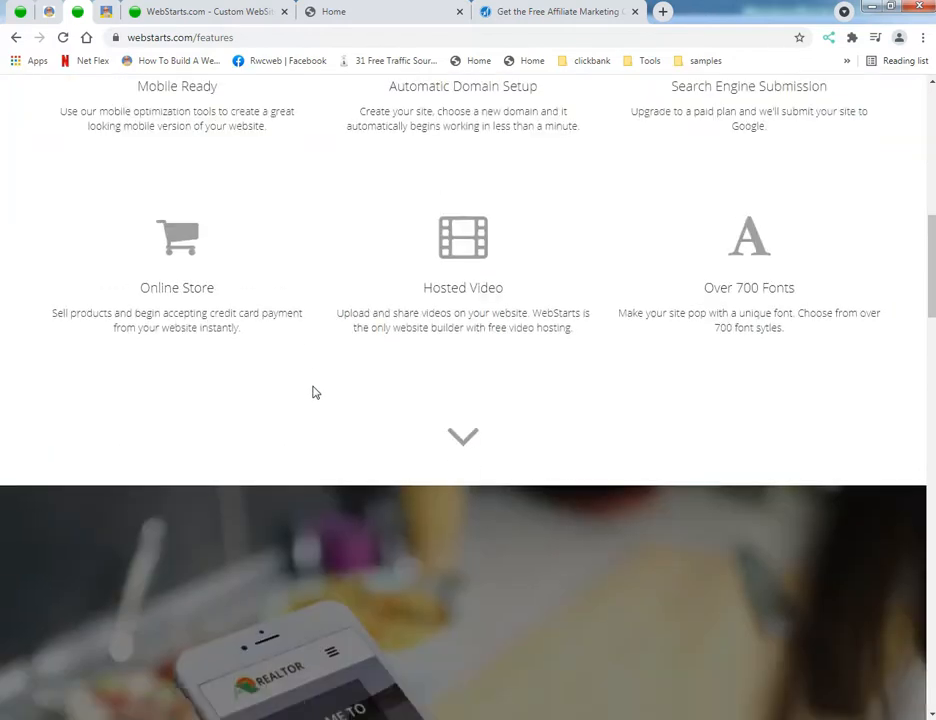
scroll(313, 391, "down", 1)
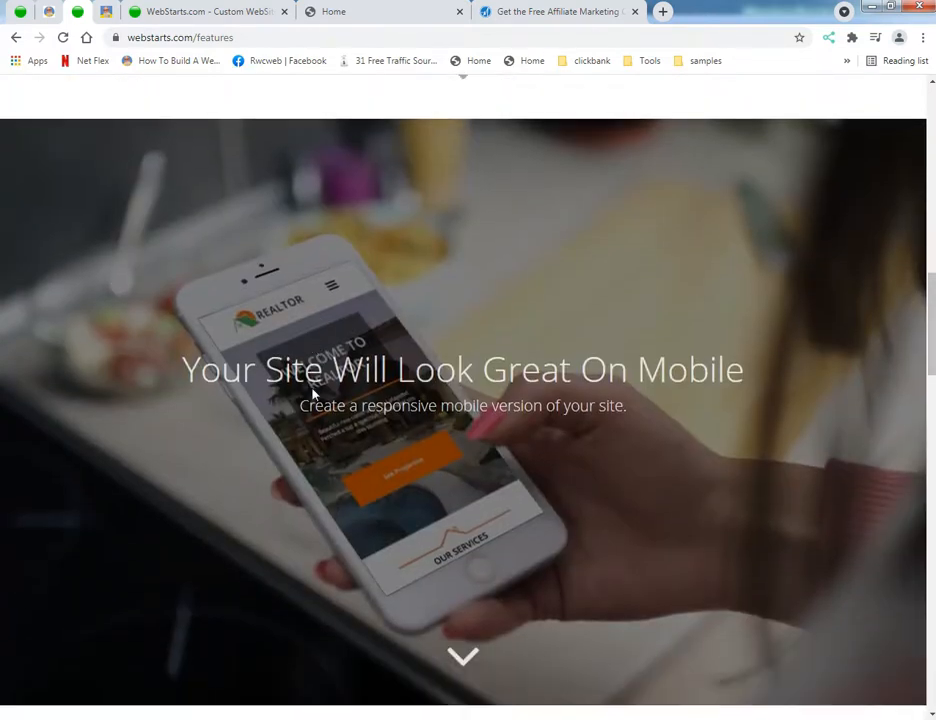
scroll(313, 397, "down", 6)
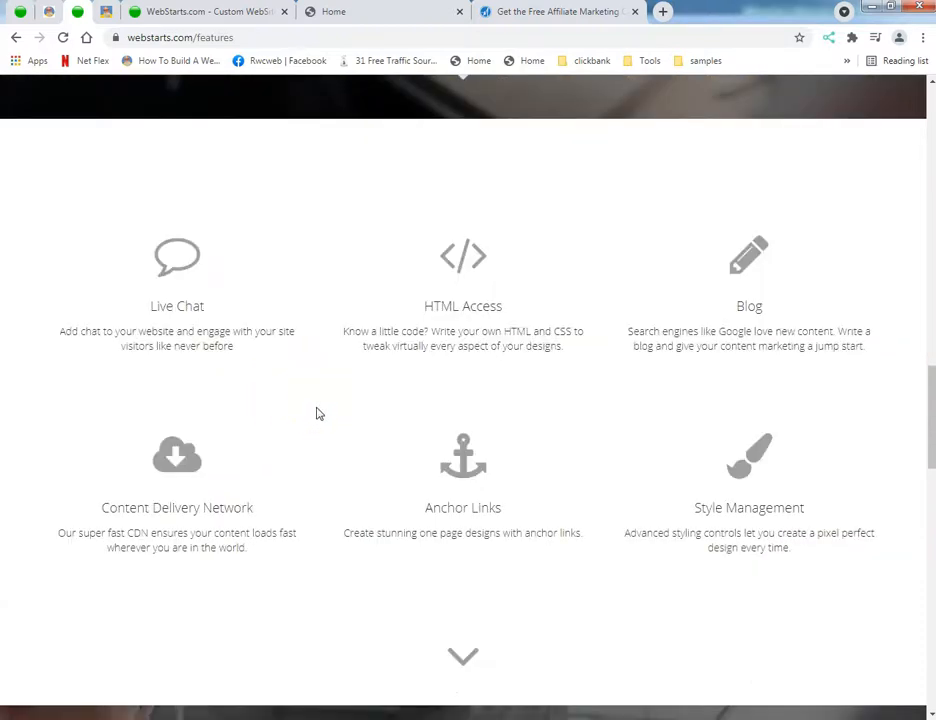
scroll(318, 413, "up", 15)
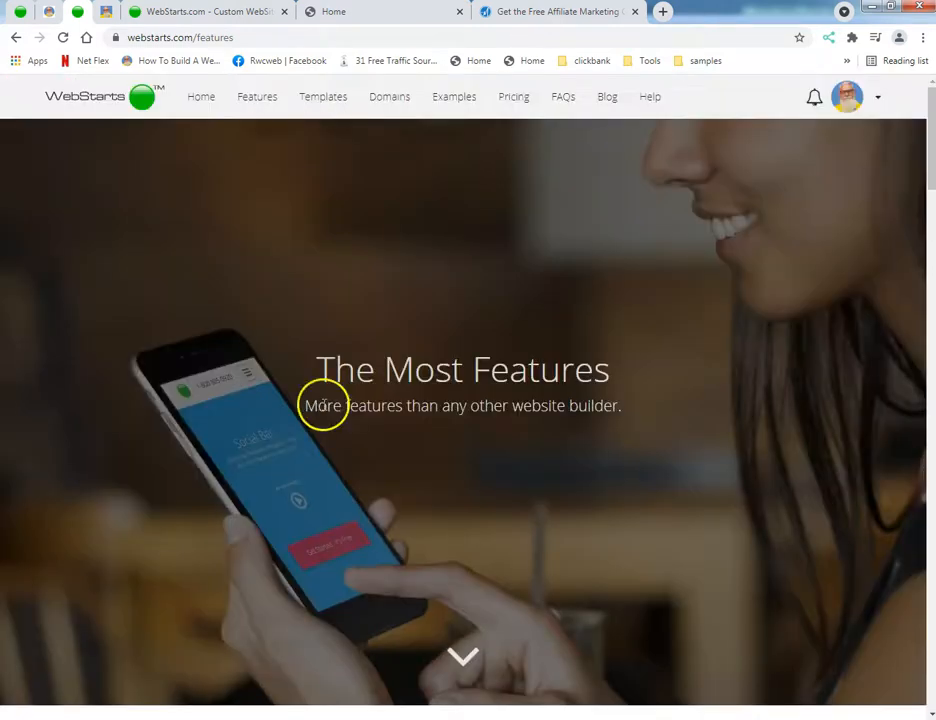
Step: Examine the free Affiliate Marketing Crash Course page, including its course benefits, testimonials and email sign-up form
left_click(533, 14)
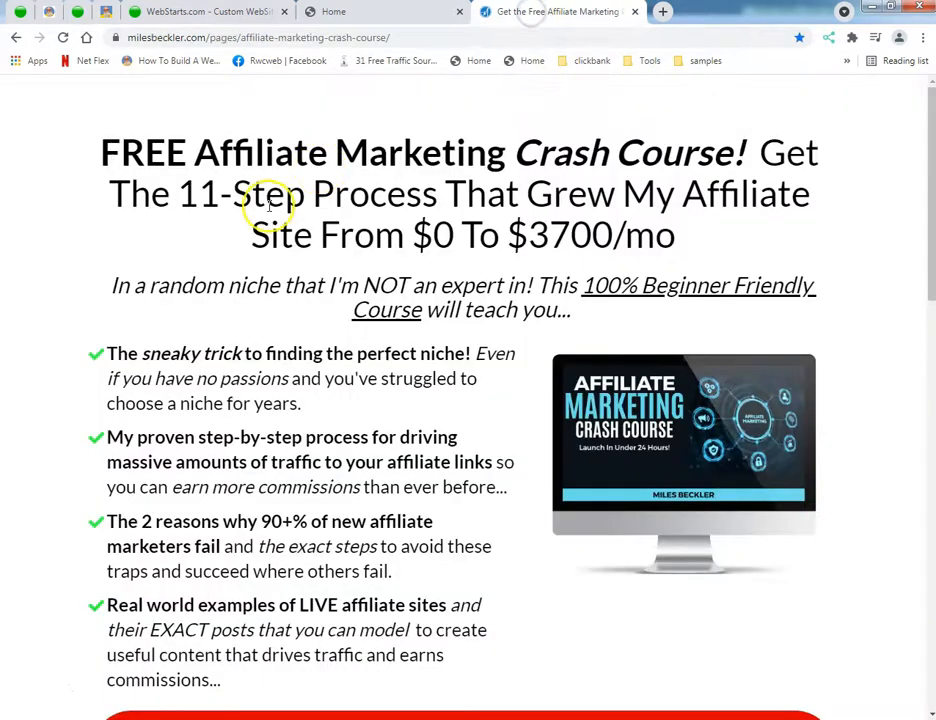
scroll(266, 276, "down", 10)
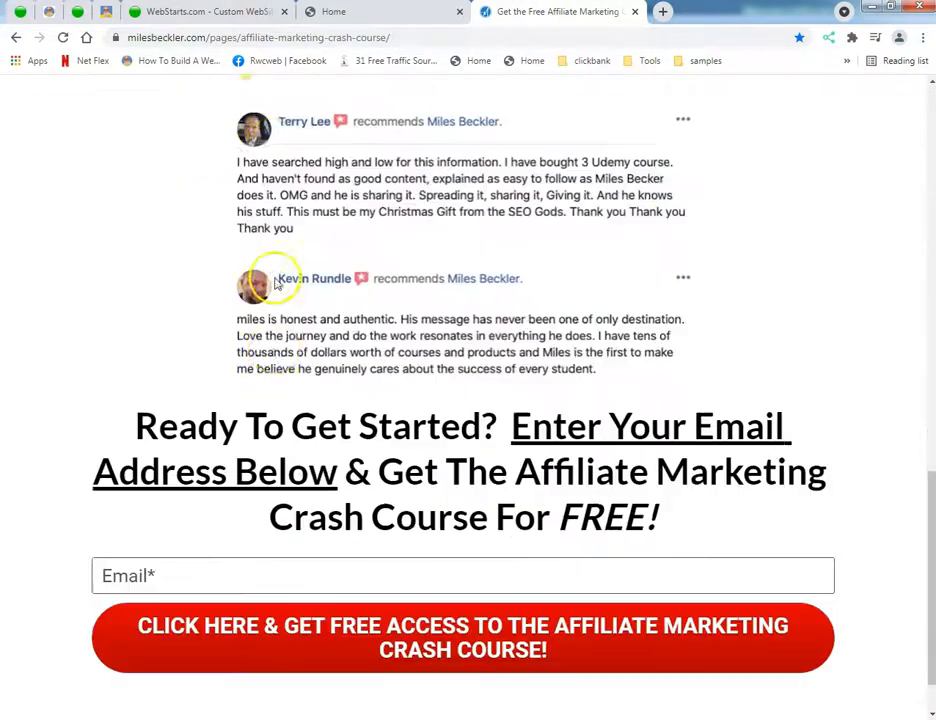
scroll(272, 271, "down", 1)
scroll(583, 372, "up", 10)
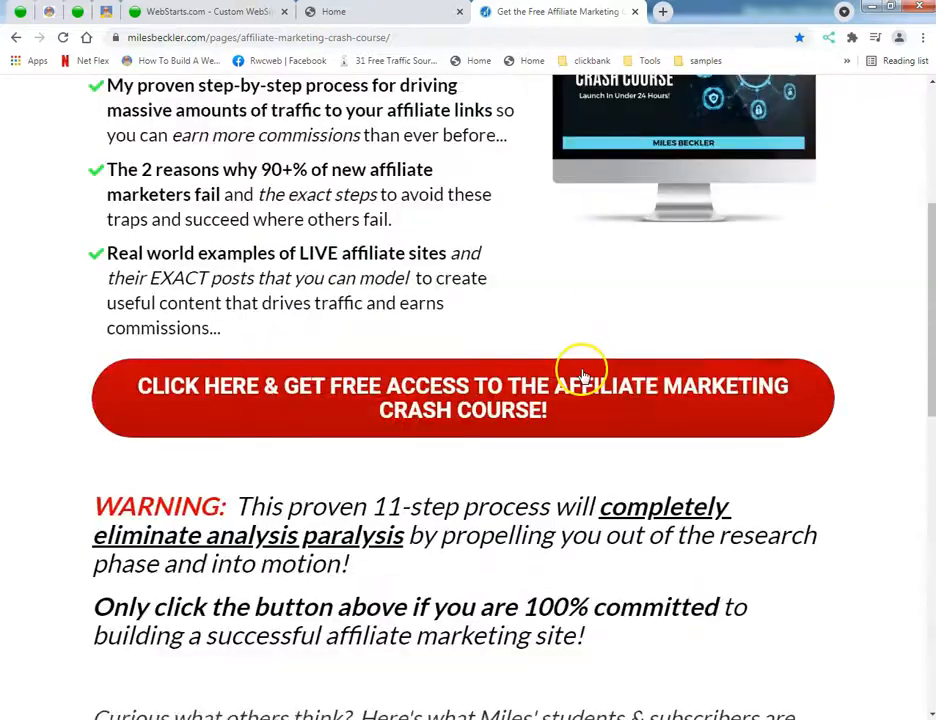
scroll(574, 380, "down", 2)
scroll(571, 372, "up", 5)
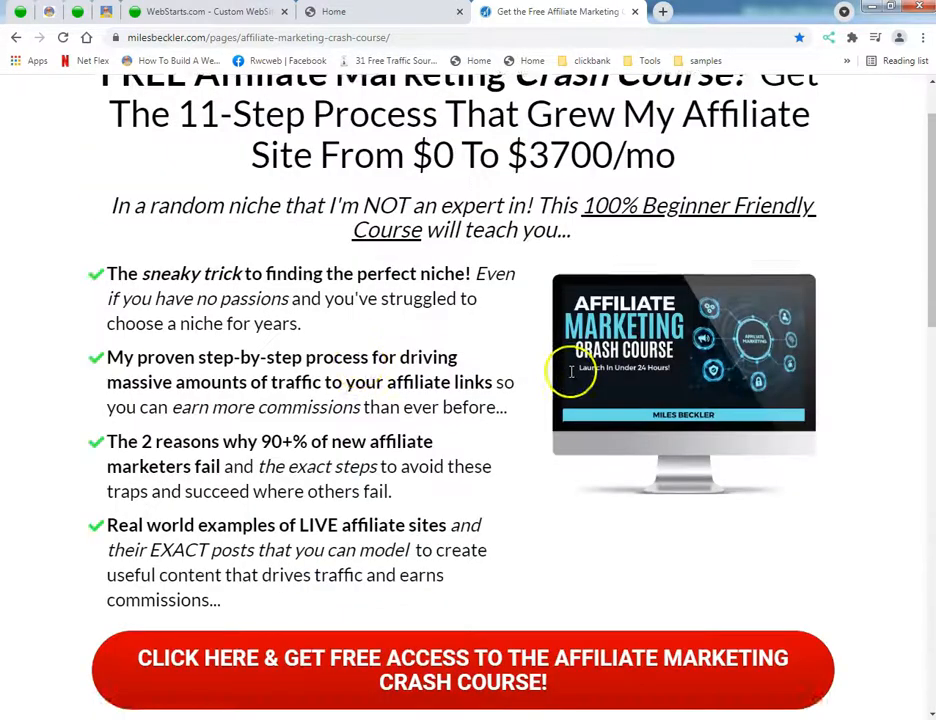
scroll(340, 547, "down", 3)
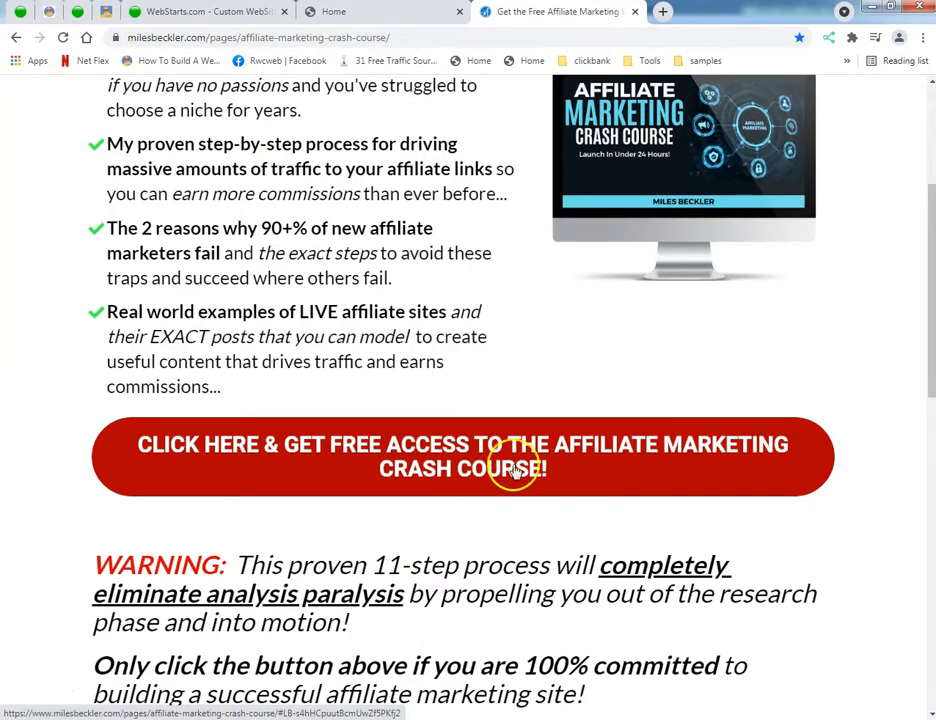
scroll(240, 476, "down", 1)
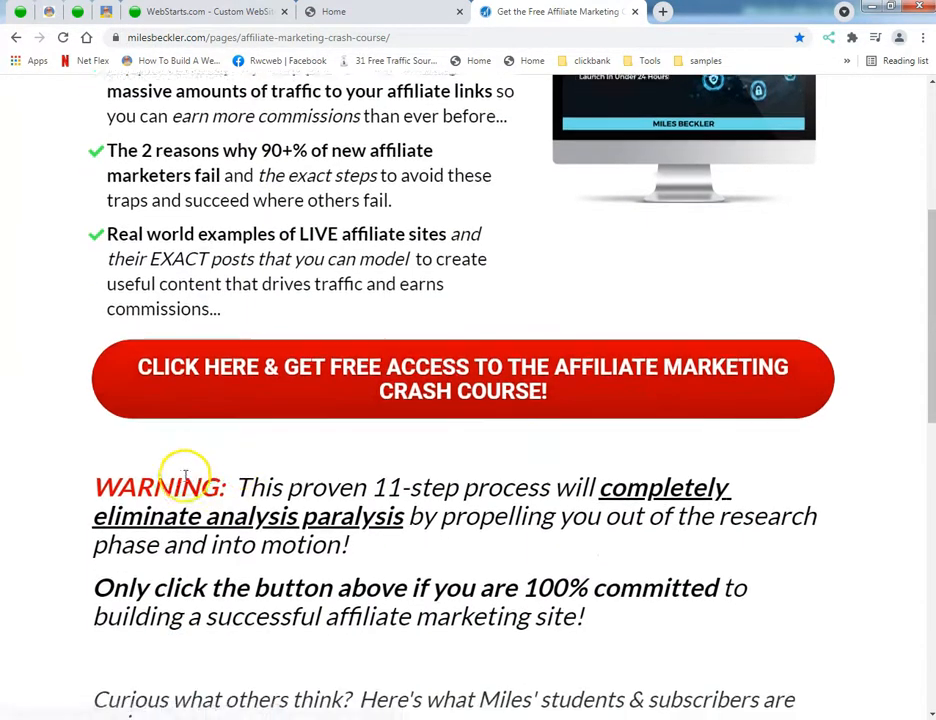
scroll(185, 476, "down", 4)
scroll(185, 480, "down", 3)
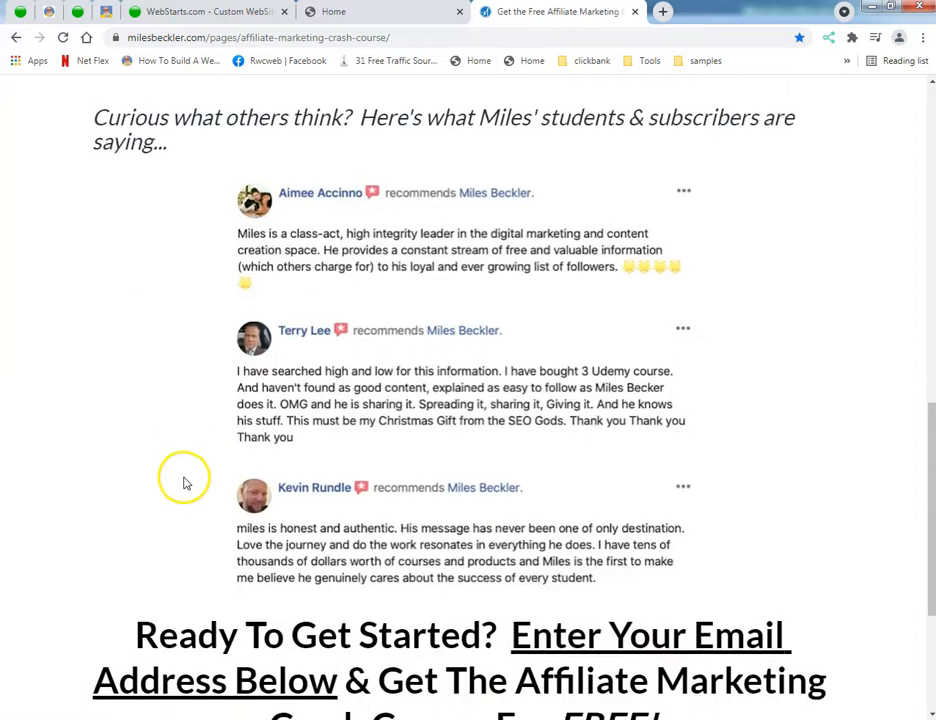
scroll(234, 435, "down", 4)
scroll(214, 450, "down", 1)
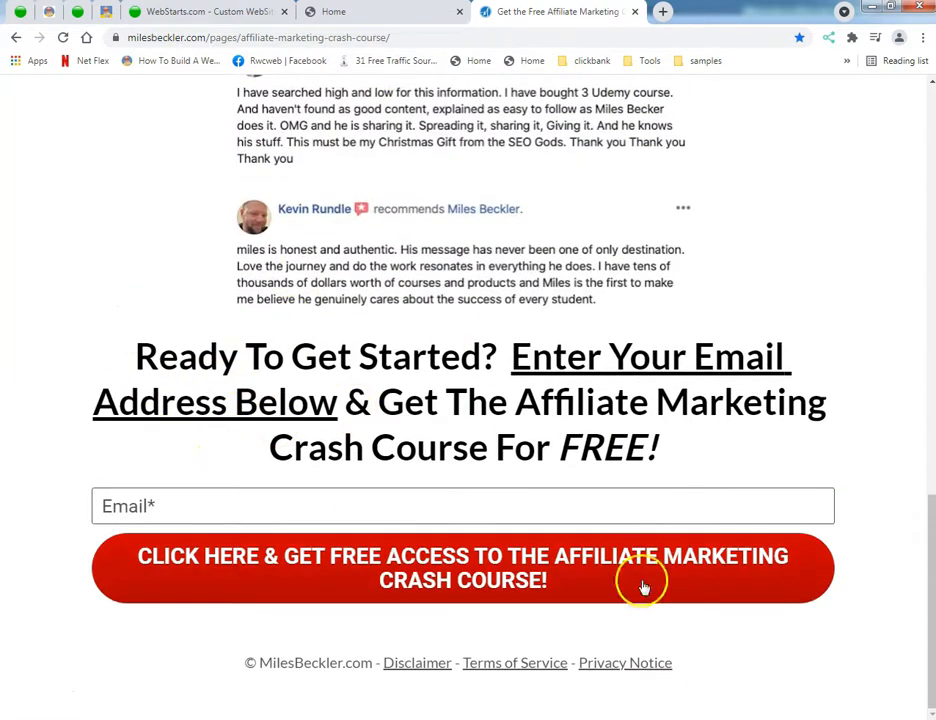
left_click(206, 513)
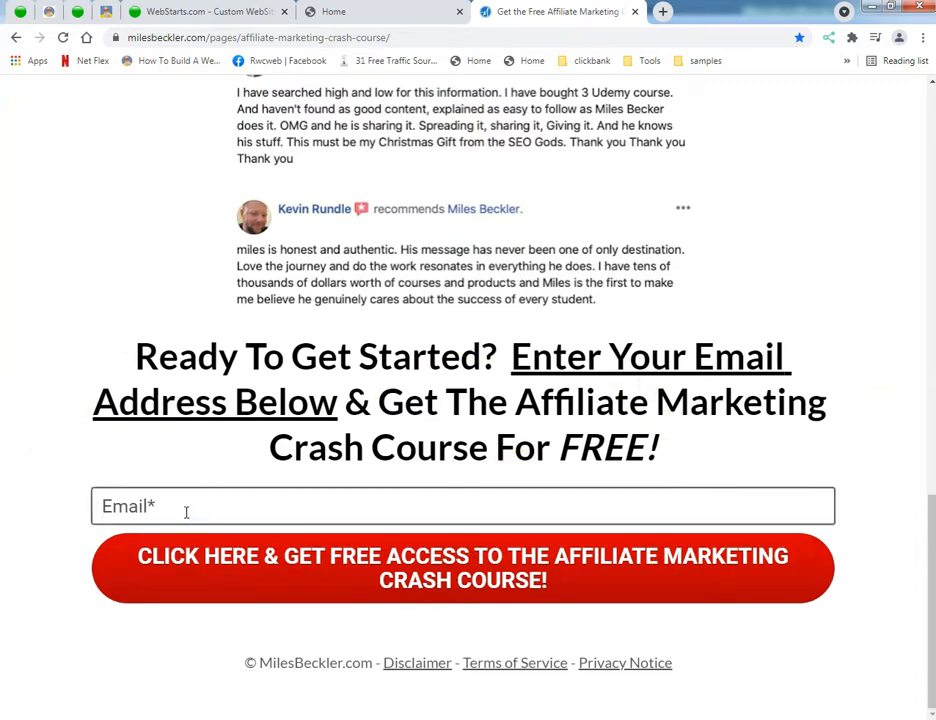
scroll(191, 510, "up", 10)
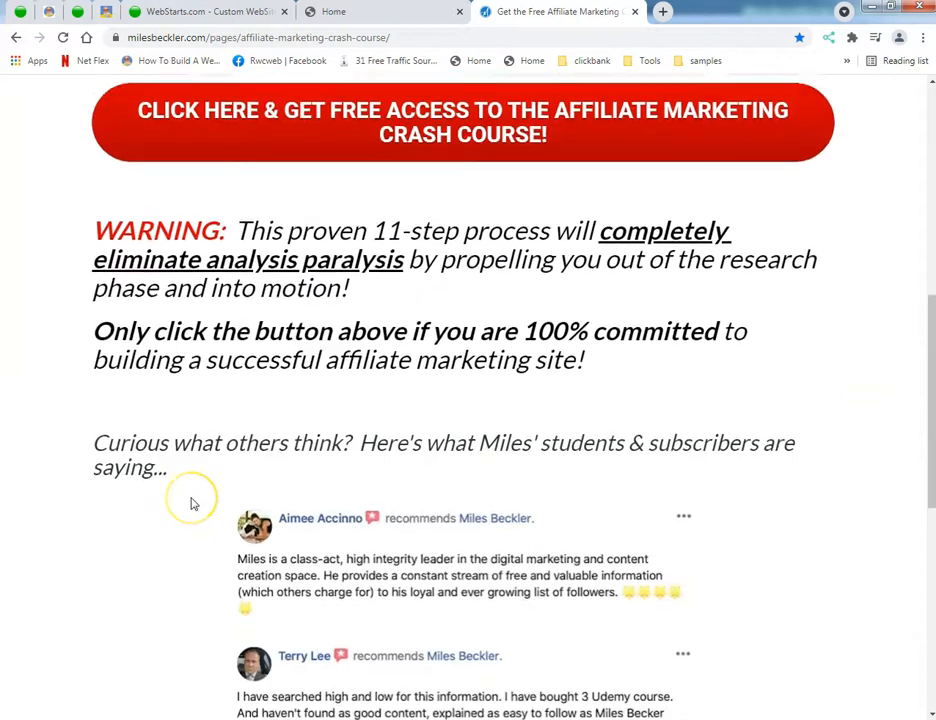
scroll(193, 505, "up", 2)
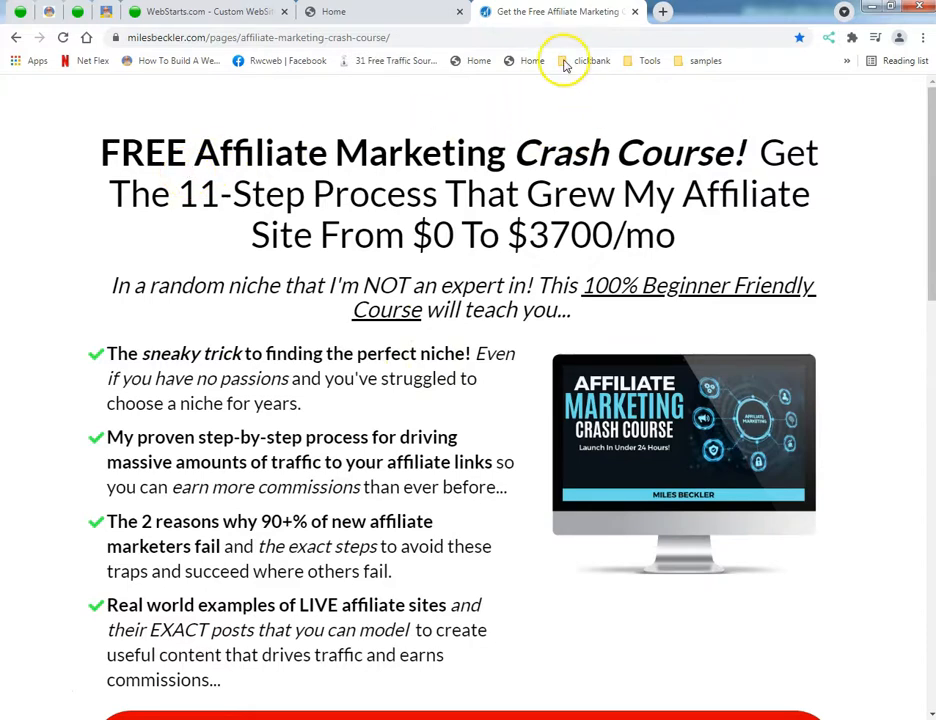
Step: View the published Social Media Marketing Boost page, reading past its email form to the numbered facts
left_click(362, 10)
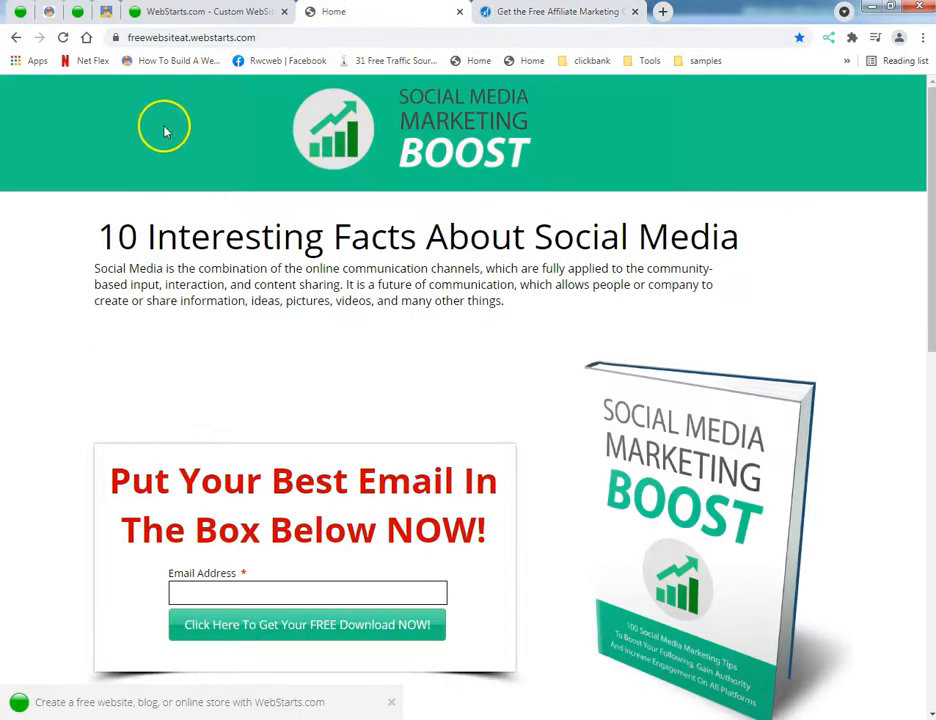
scroll(145, 204, "down", 5)
scroll(148, 205, "down", 6)
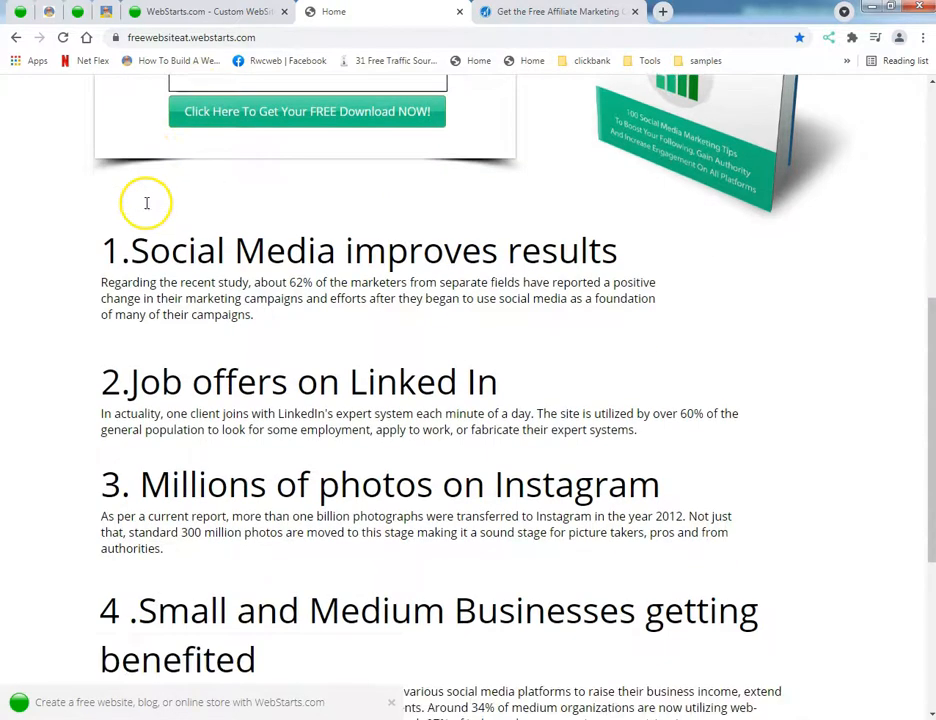
scroll(236, 244, "up", 3)
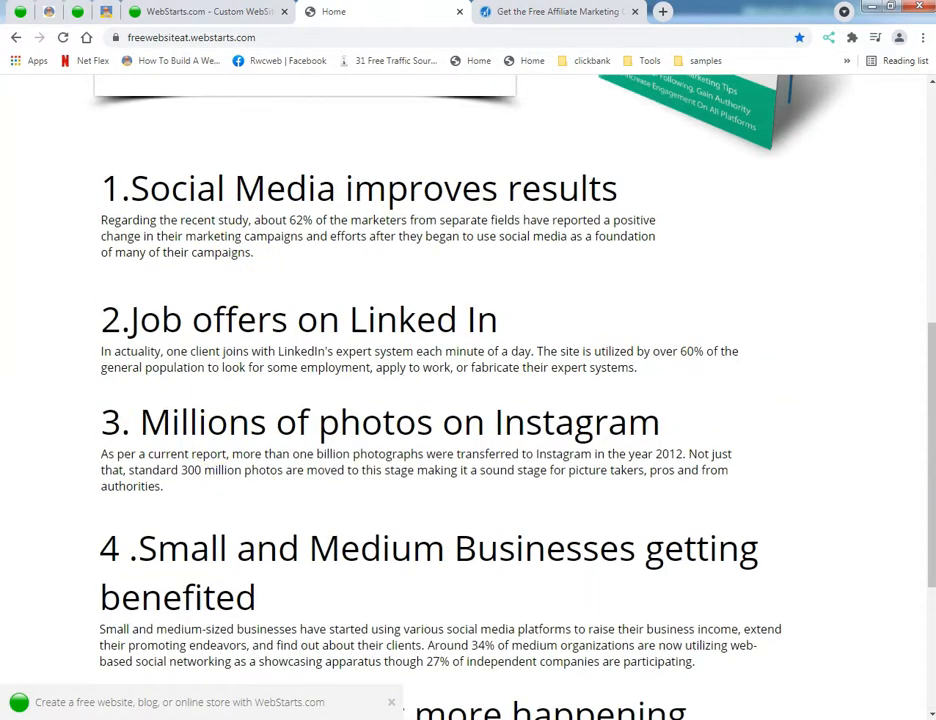
Step: Switch to Notepad to review the article "10 Interesting Facts About Social Media" and compare it with the published page in Chrome
left_click(474, 718)
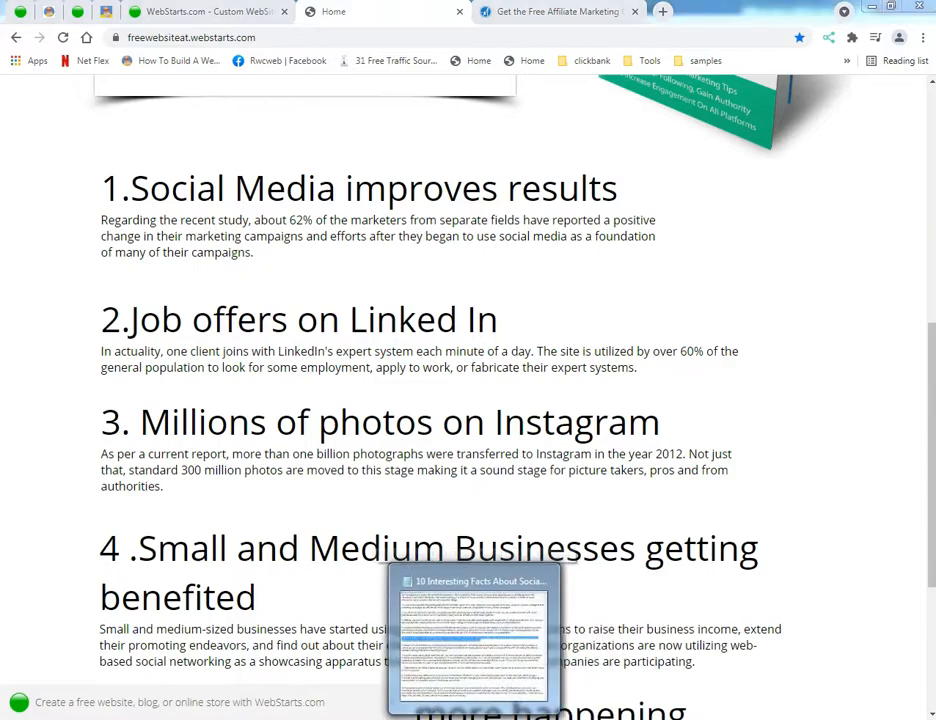
left_click(320, 459)
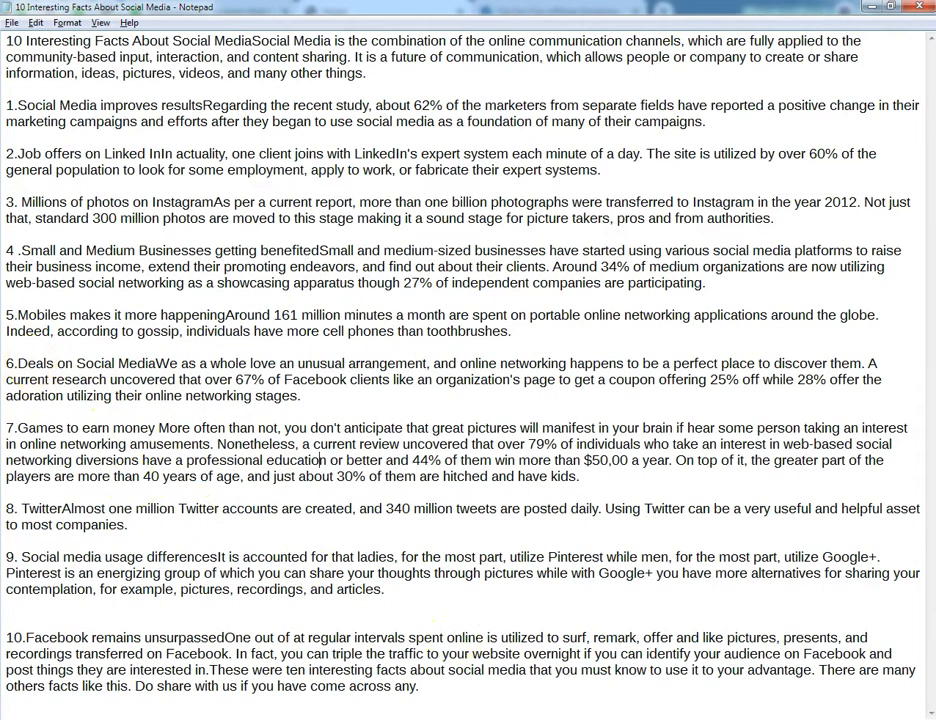
left_click(429, 719)
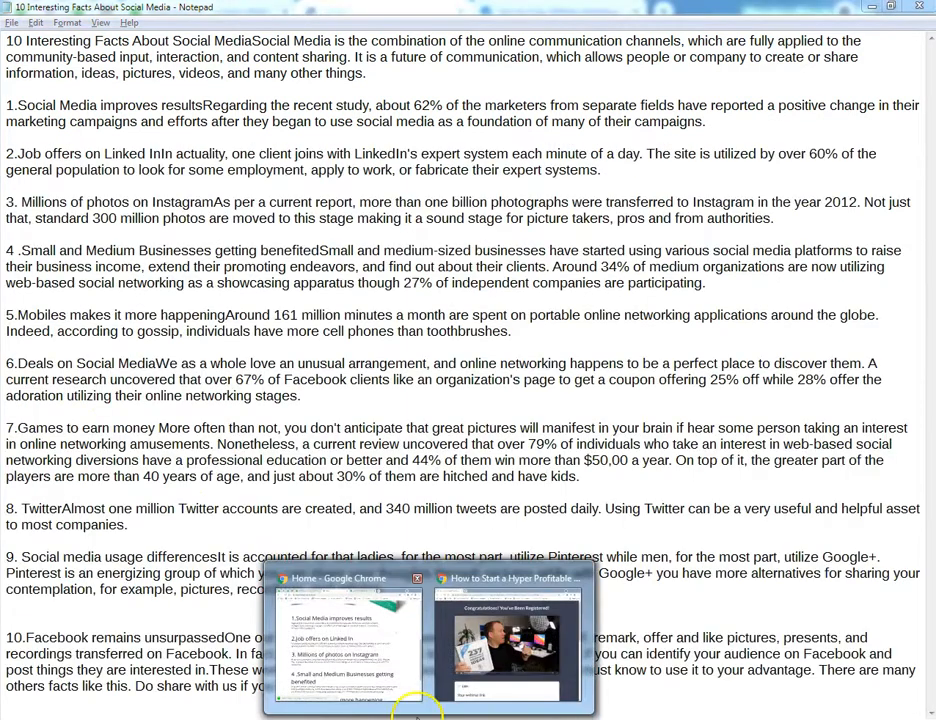
left_click(330, 628)
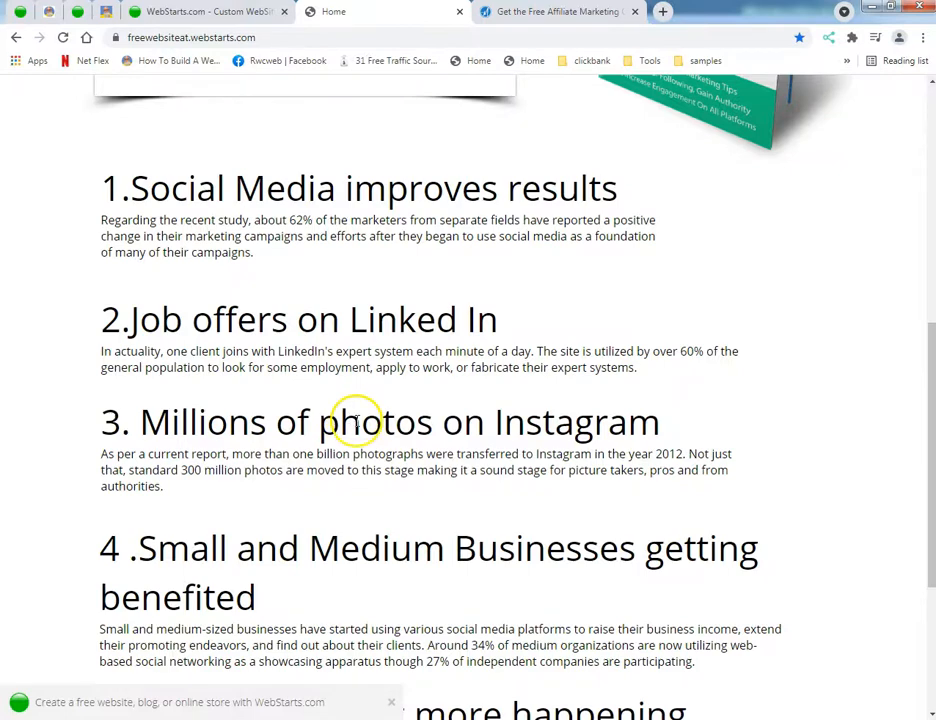
scroll(355, 422, "up", 6)
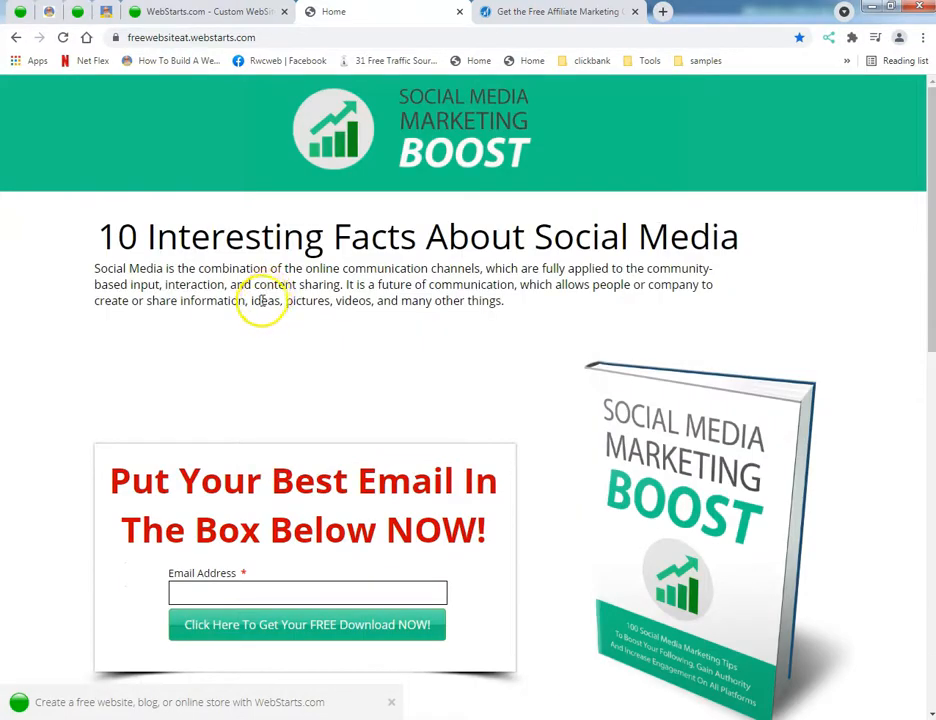
scroll(262, 290, "down", 3)
scroll(266, 284, "up", 3)
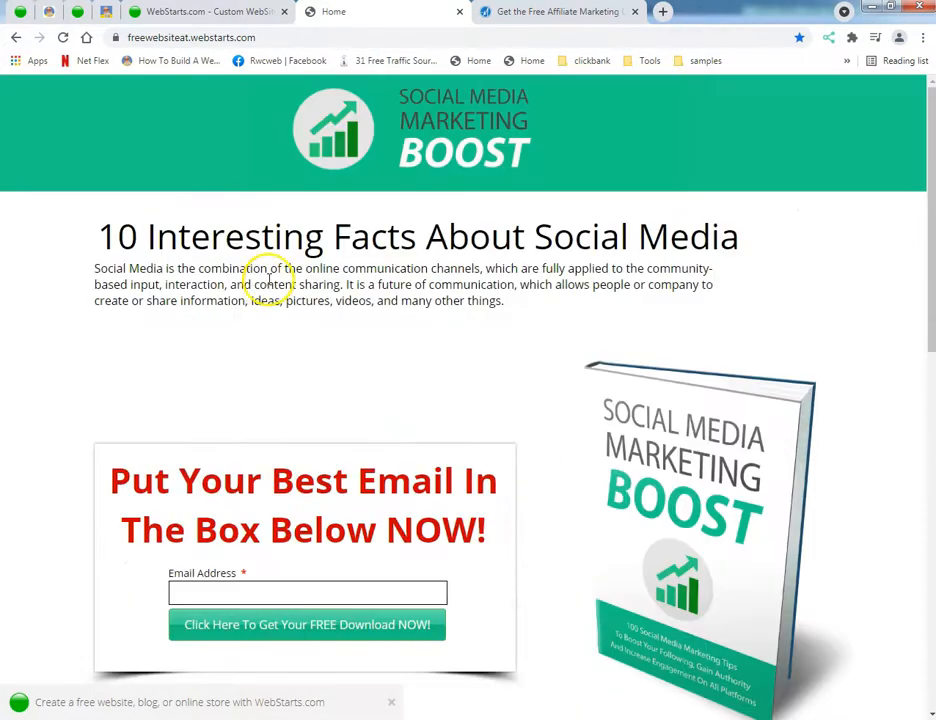
Step: Go to the Home page in the WebStarts editor and inspect the header's settings
left_click(199, 18)
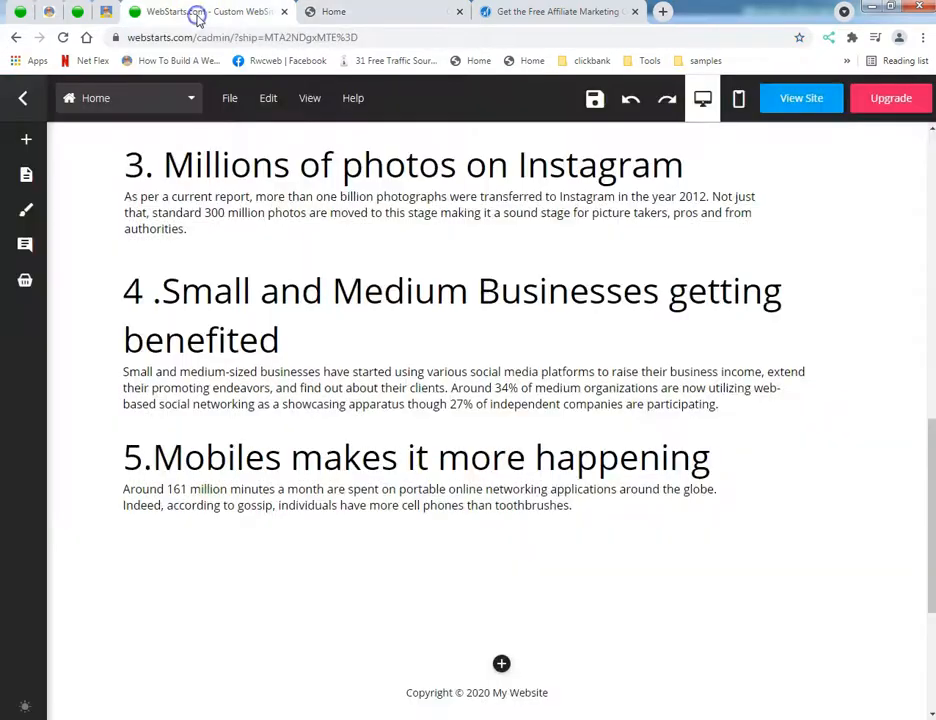
scroll(309, 265, "up", 10)
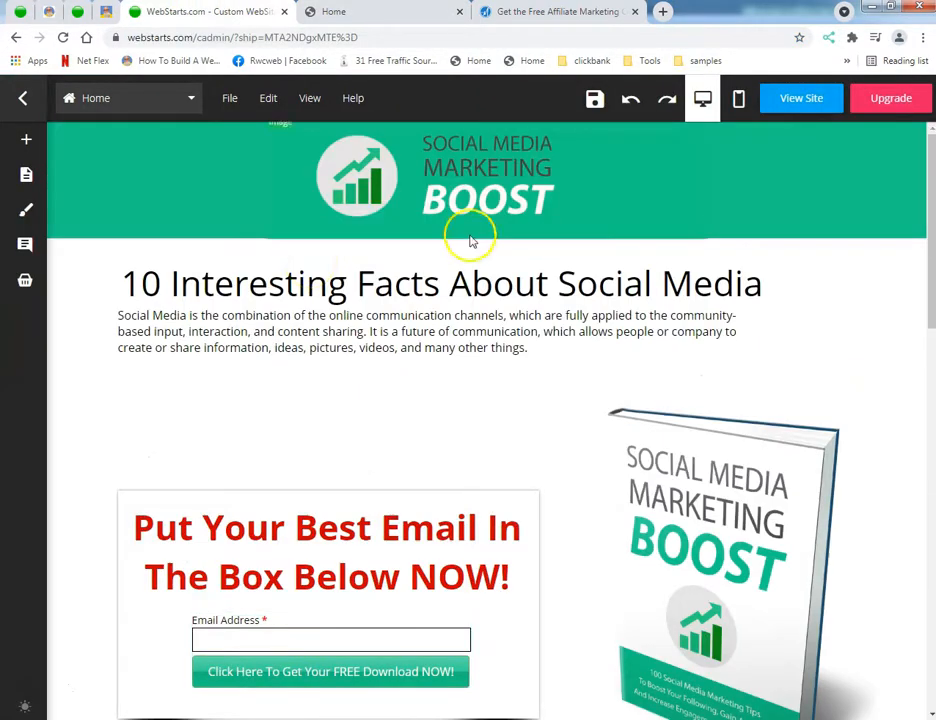
left_click(624, 198)
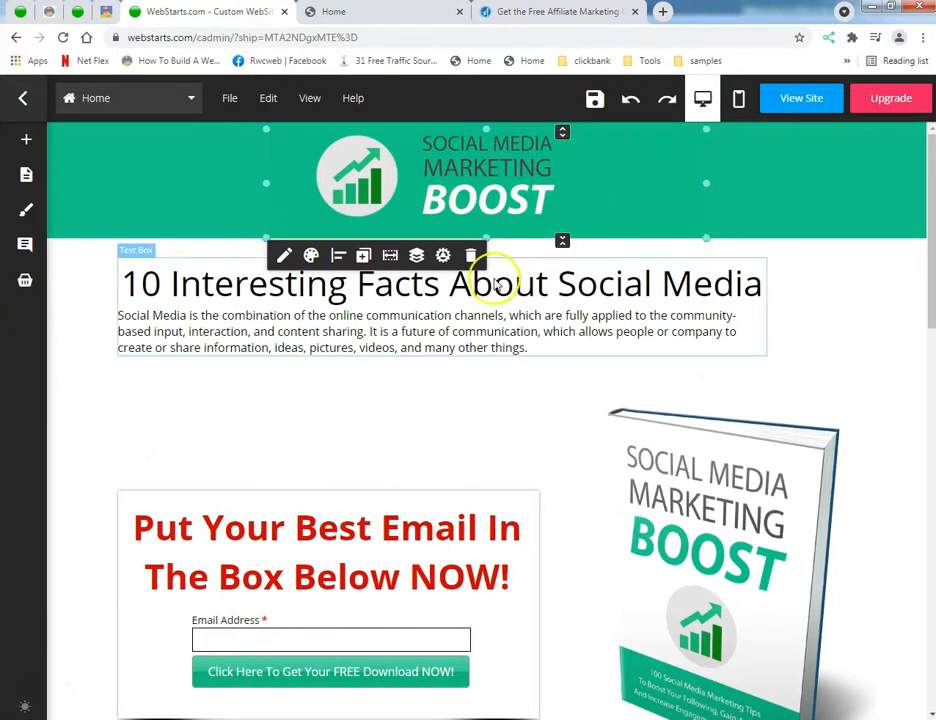
left_click(833, 200)
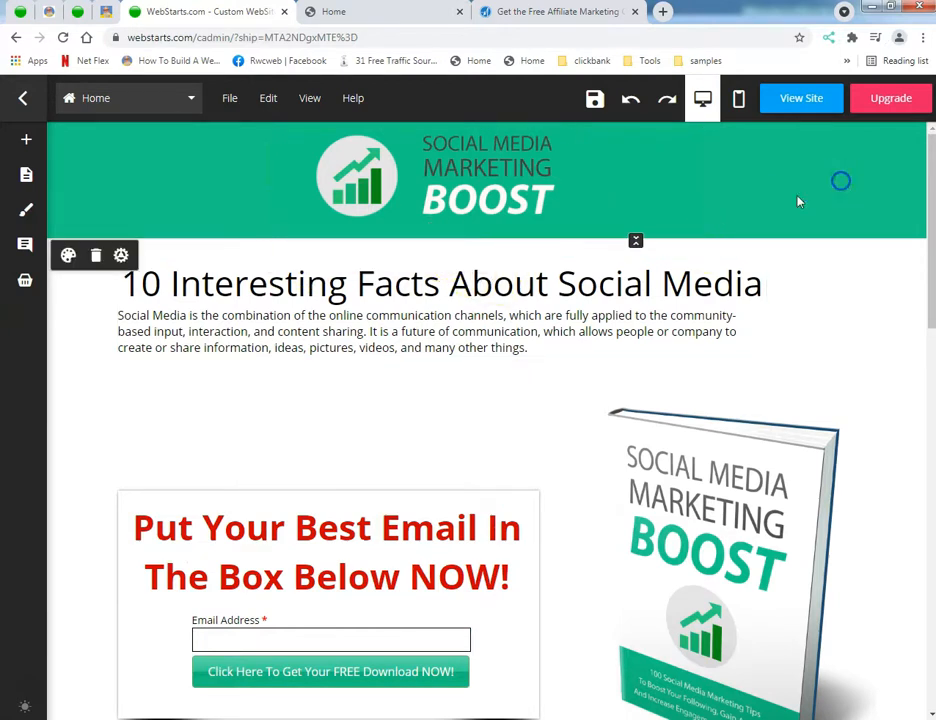
left_click(121, 255)
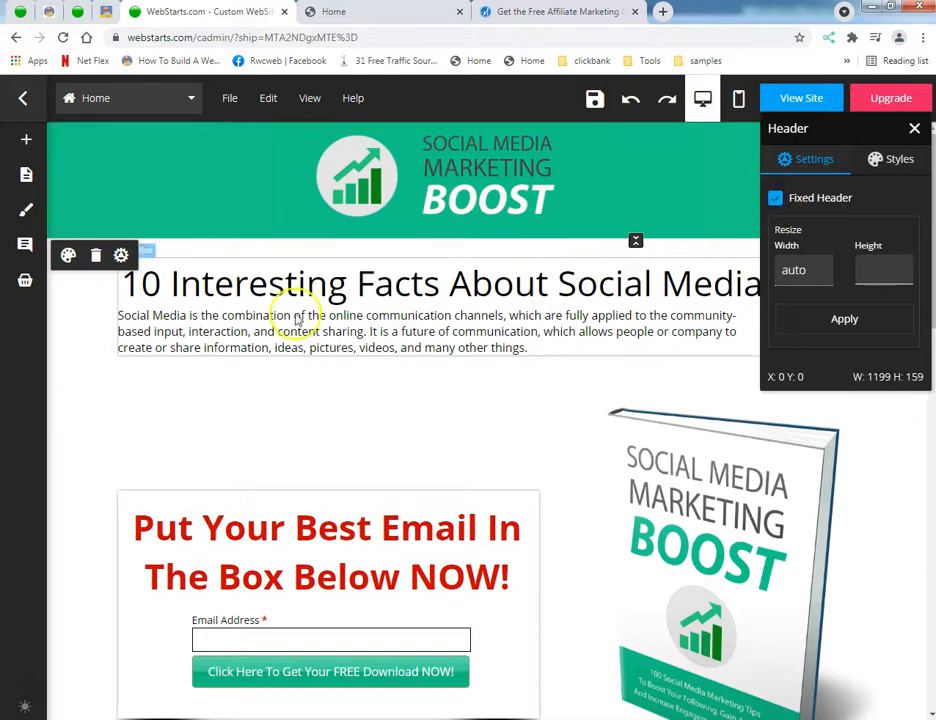
left_click(208, 388)
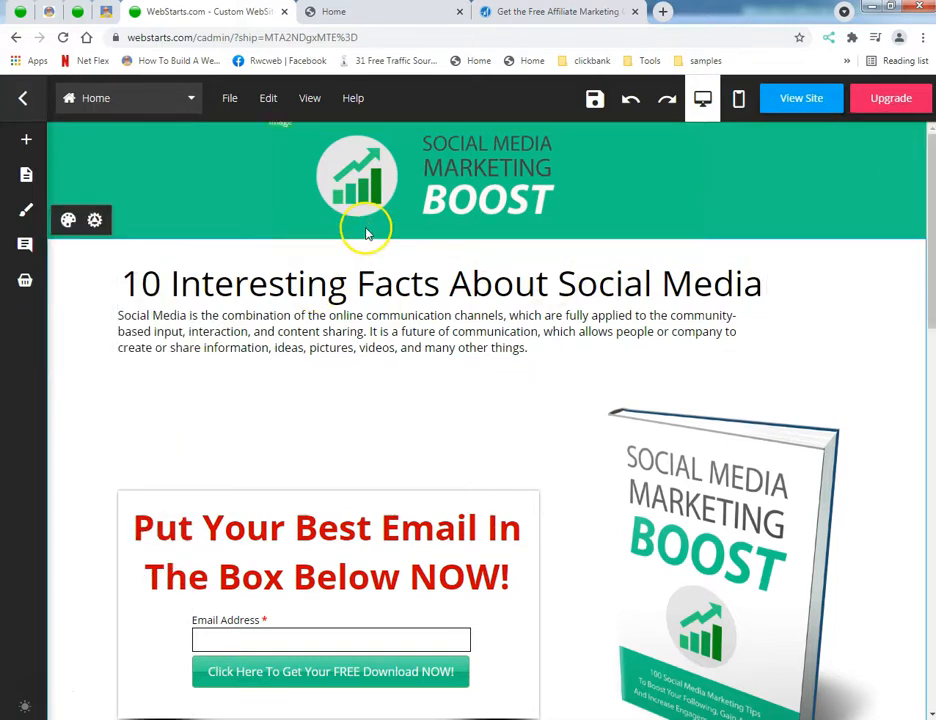
Step: Move the Social Media Marketing Boost logo to the left end of the green header, in line with the page content
left_click_drag(403, 185, 200, 175)
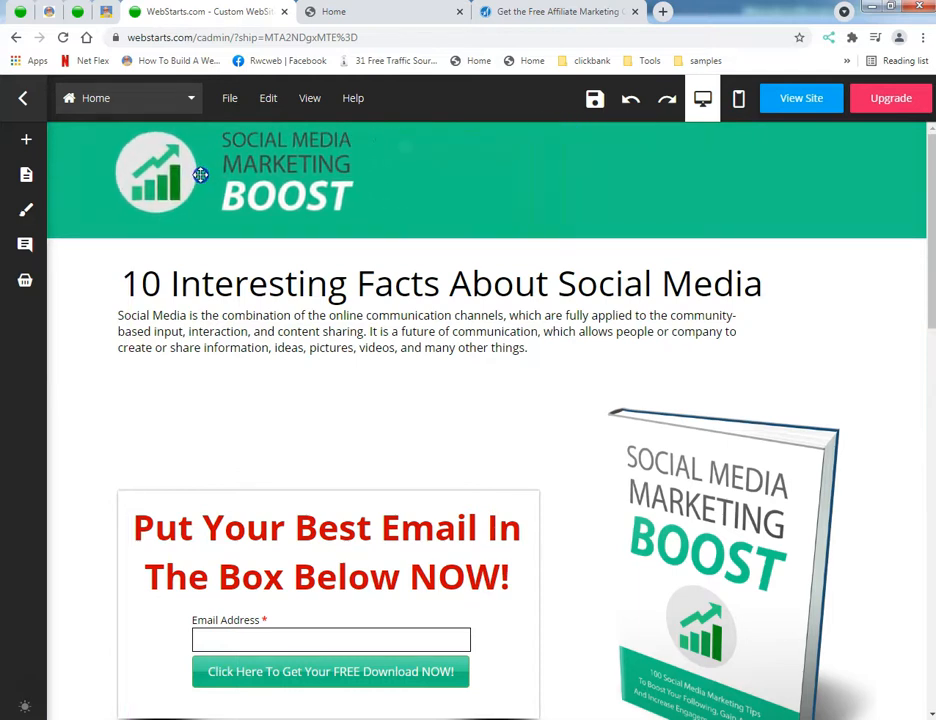
Step: Widen the text box holding the title and introduction, and centre the box horizontally on the page
left_click(290, 346)
mouse_move(295, 319)
left_mouse_down()
mouse_move(278, 319)
mouse_move(327, 330)
mouse_move(297, 328)
mouse_move(307, 324)
left_mouse_up()
left_click_drag(779, 308, 876, 314)
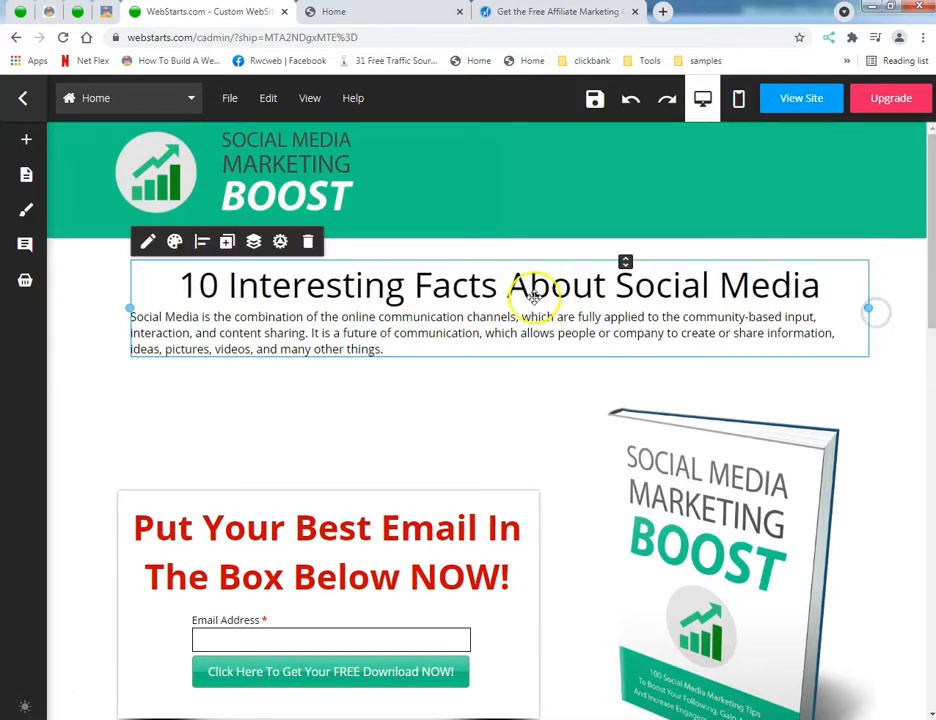
left_click(202, 241)
left_click(215, 265)
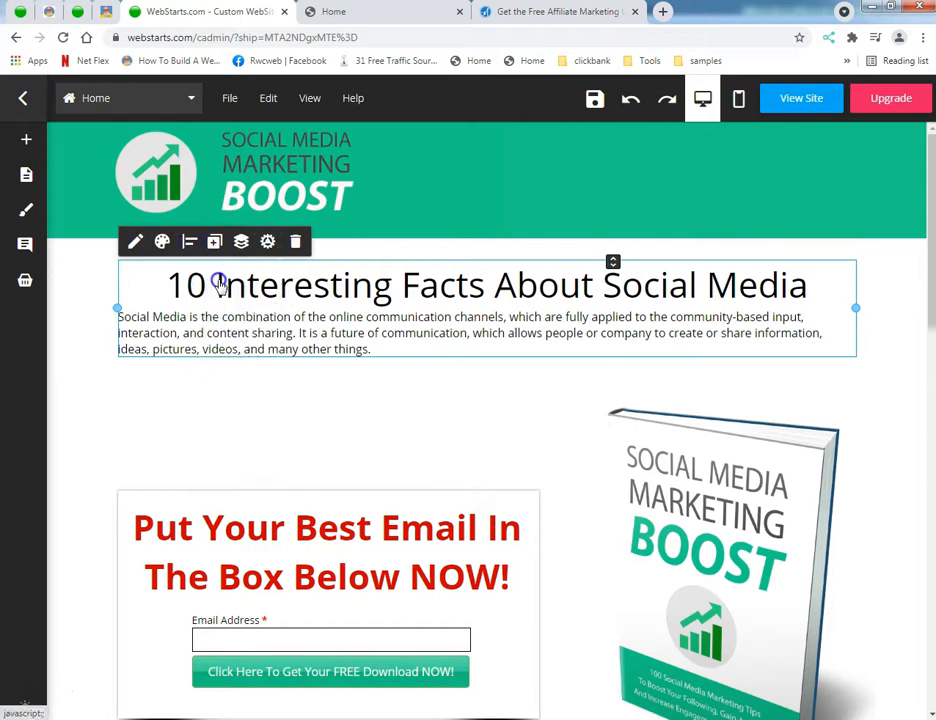
left_click(376, 416)
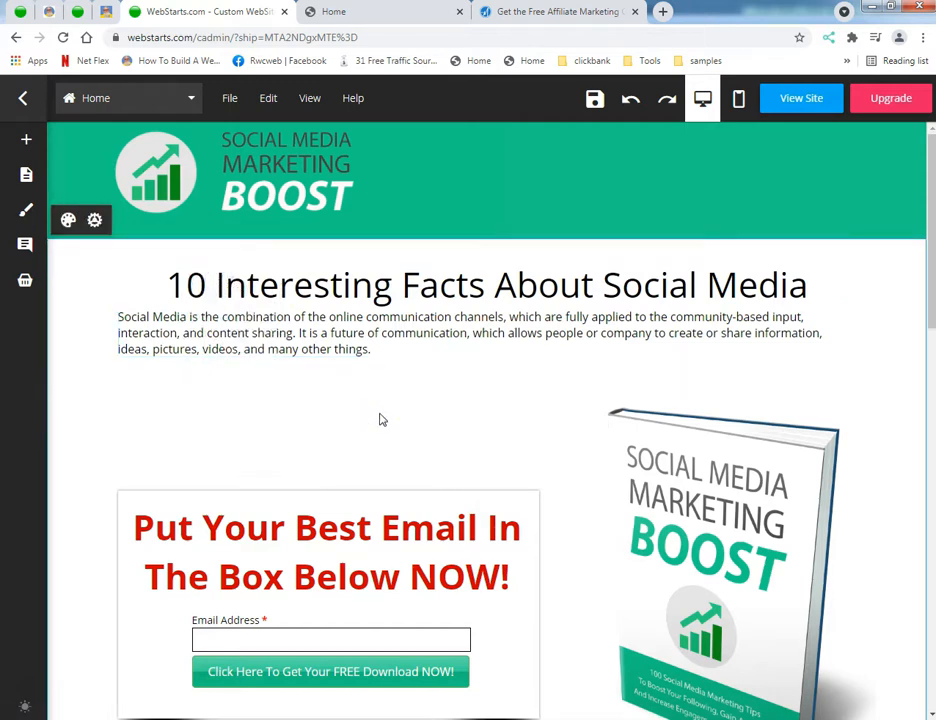
Step: Enlarge the font size of the introductory paragraph below the title "10 Interesting Facts About Social Media"
left_click(344, 352)
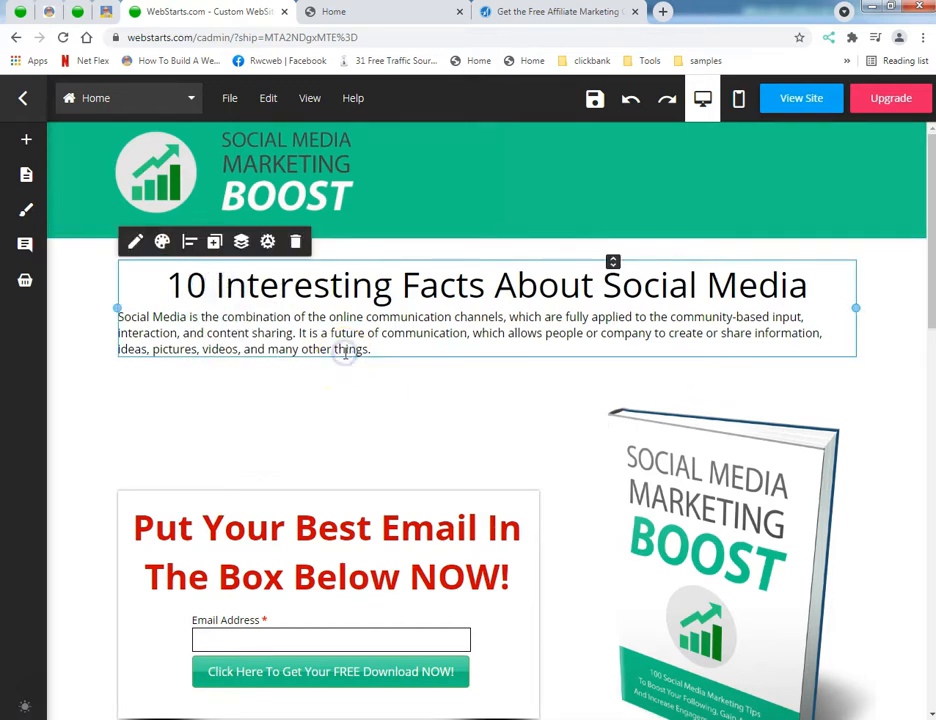
left_click(344, 352)
left_click_drag(372, 350, 118, 320)
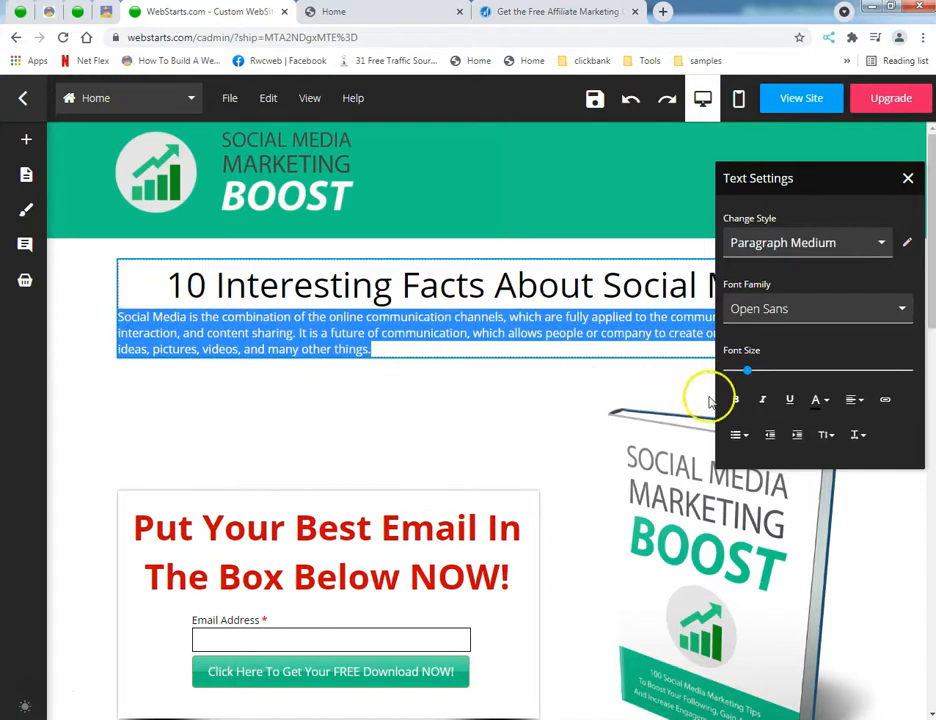
left_click_drag(746, 371, 758, 371)
left_click(441, 424)
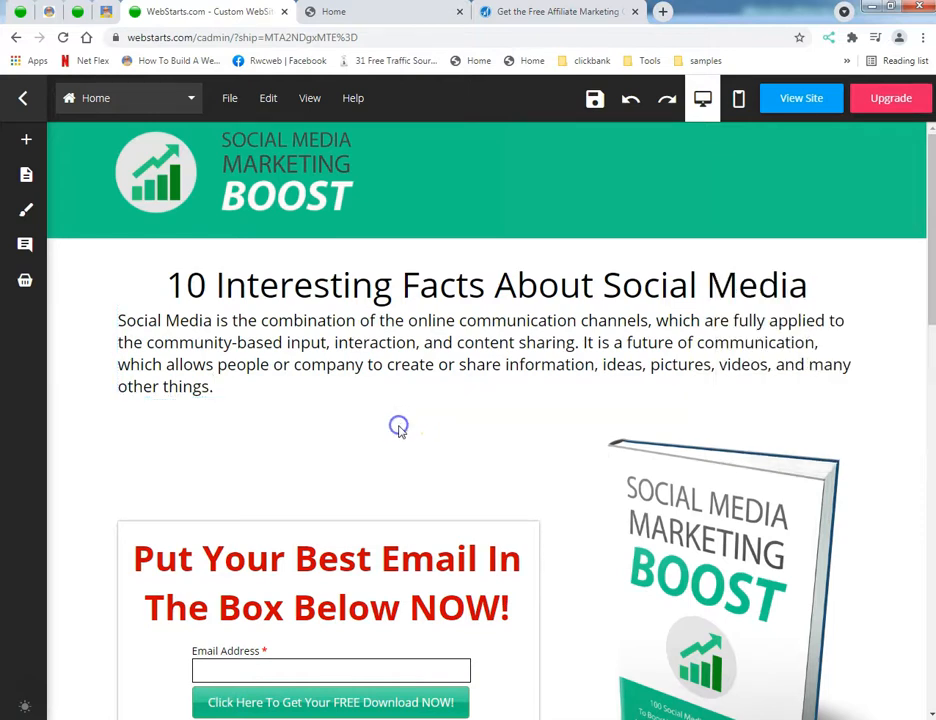
Step: Justify the introductory paragraph so its lines fill the full width of the text box
scroll(397, 438, "down", 2)
scroll(397, 411, "up", 2)
left_click(401, 365)
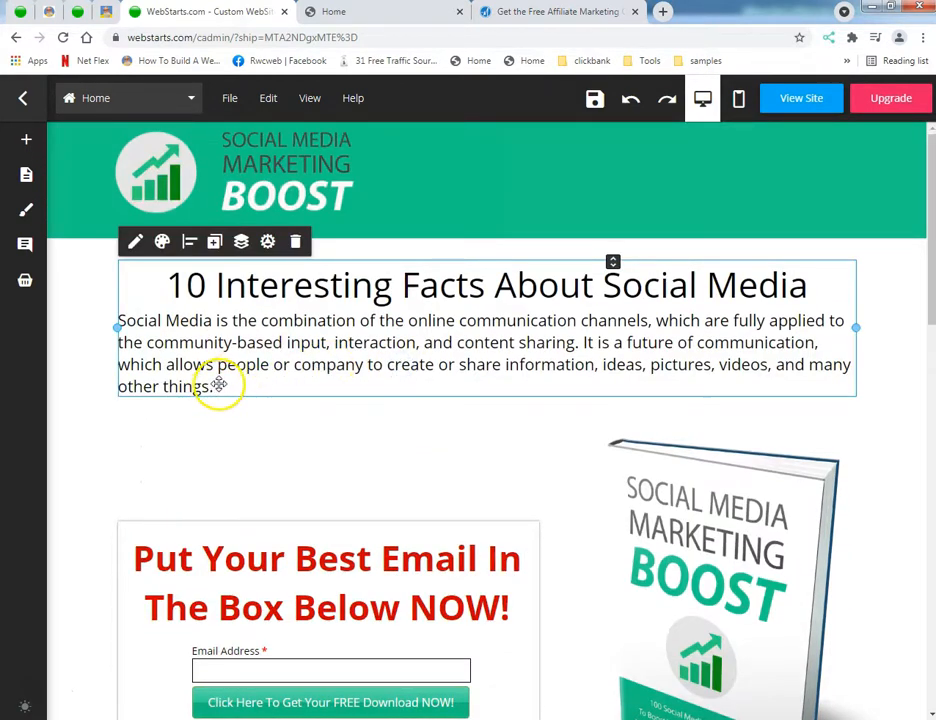
left_click(135, 241)
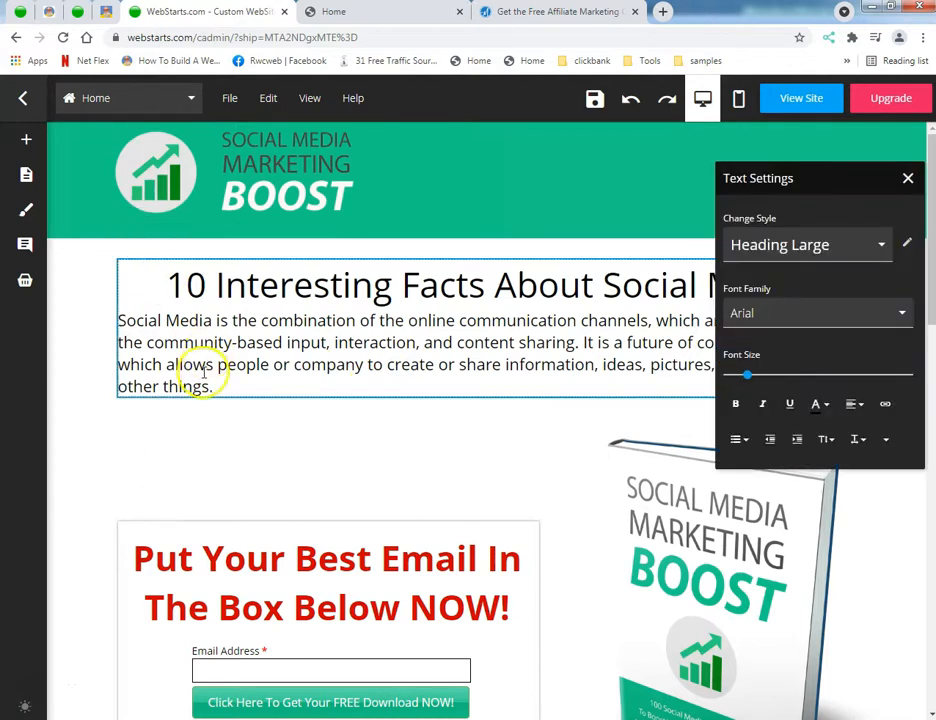
left_click_drag(220, 390, 113, 331)
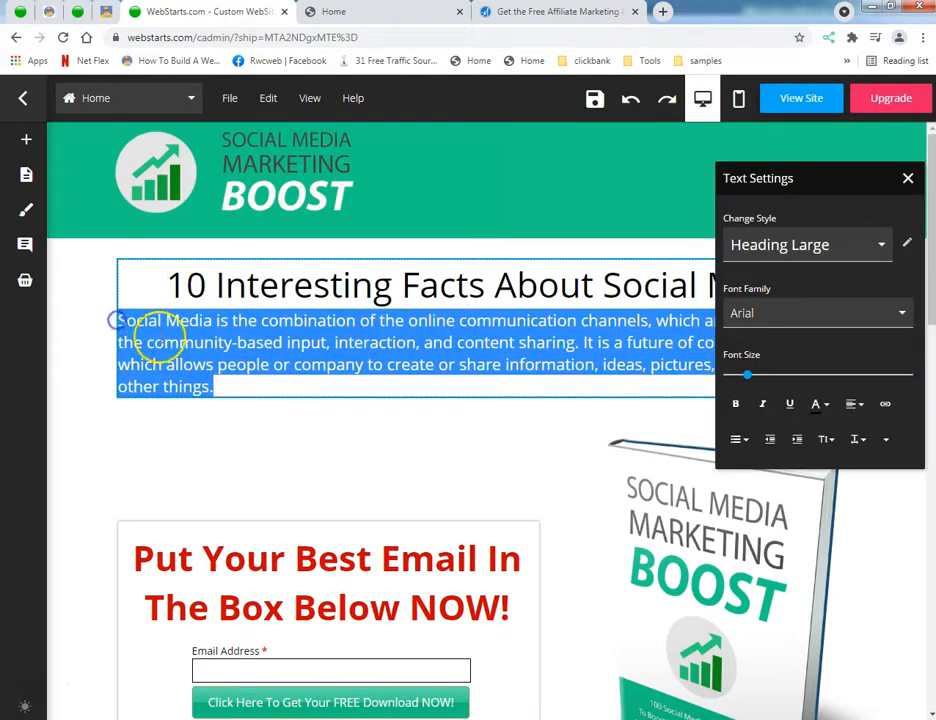
left_click(851, 403)
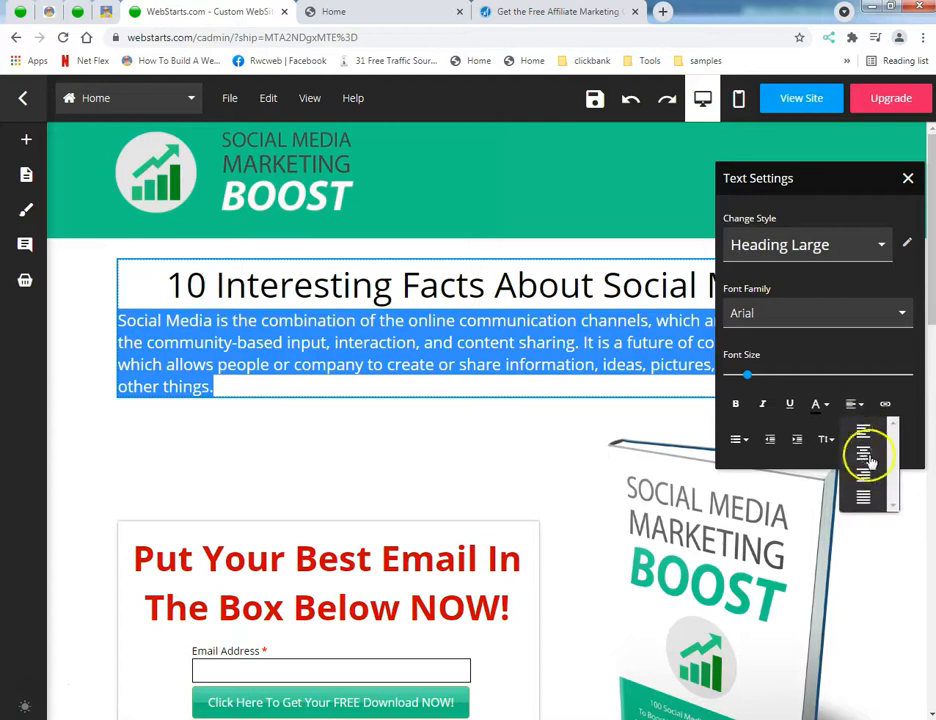
left_click(863, 495)
left_click(460, 455)
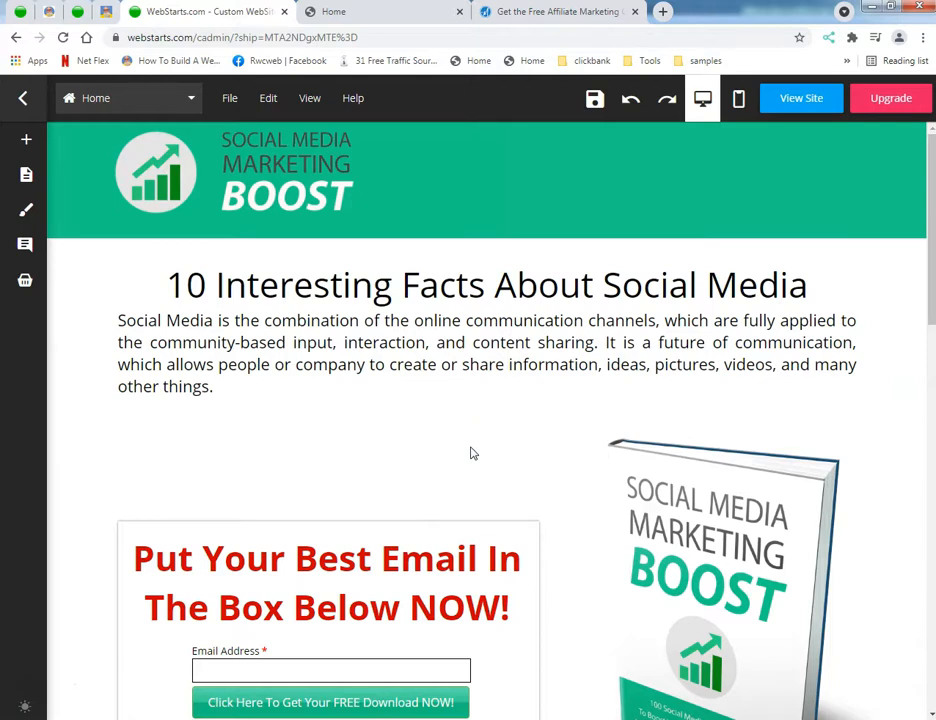
Step: Move the email opt-in form up and slightly left, closer to the introductory paragraph
scroll(473, 453, "down", 3)
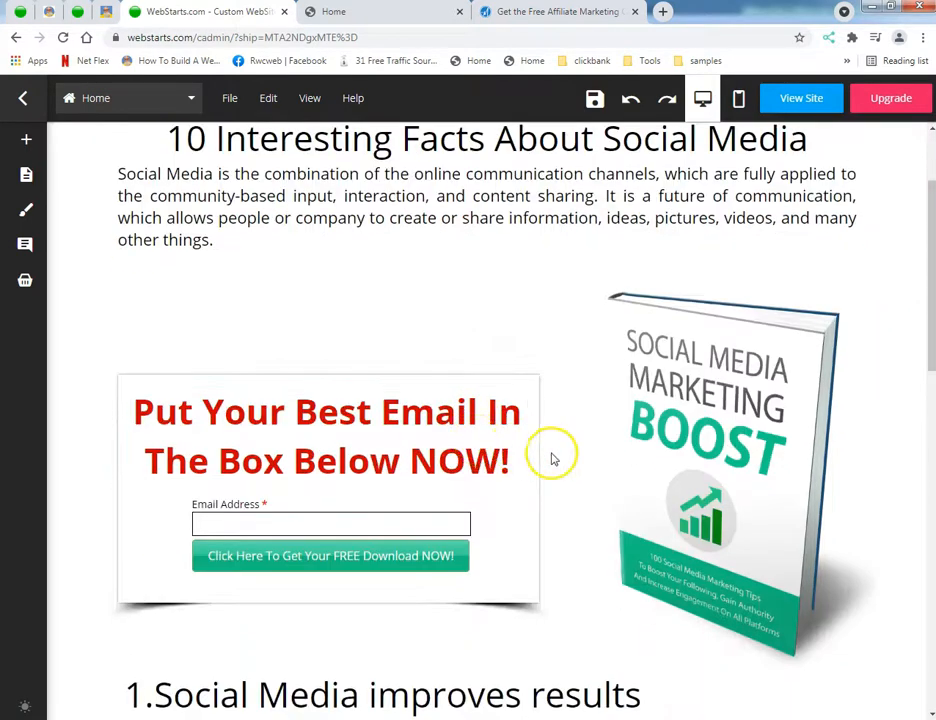
left_click(529, 569)
left_click_drag(526, 562, 517, 528)
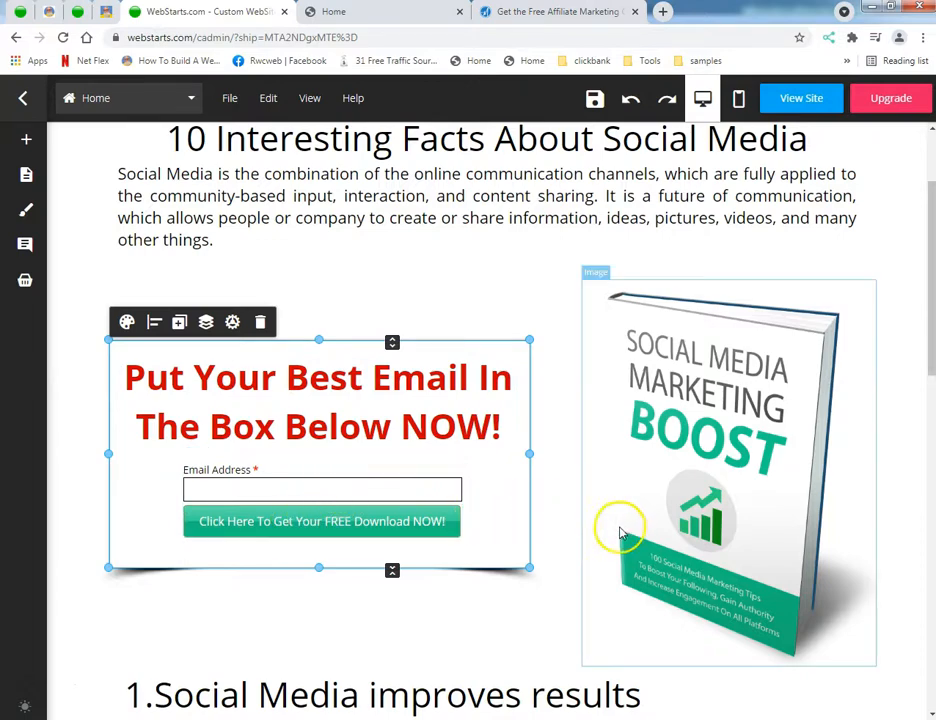
left_click(560, 551)
Step: Review the layout of the whole page, from the header and opt-in form through the numbered facts to the footer
scroll(572, 558, "down", 3)
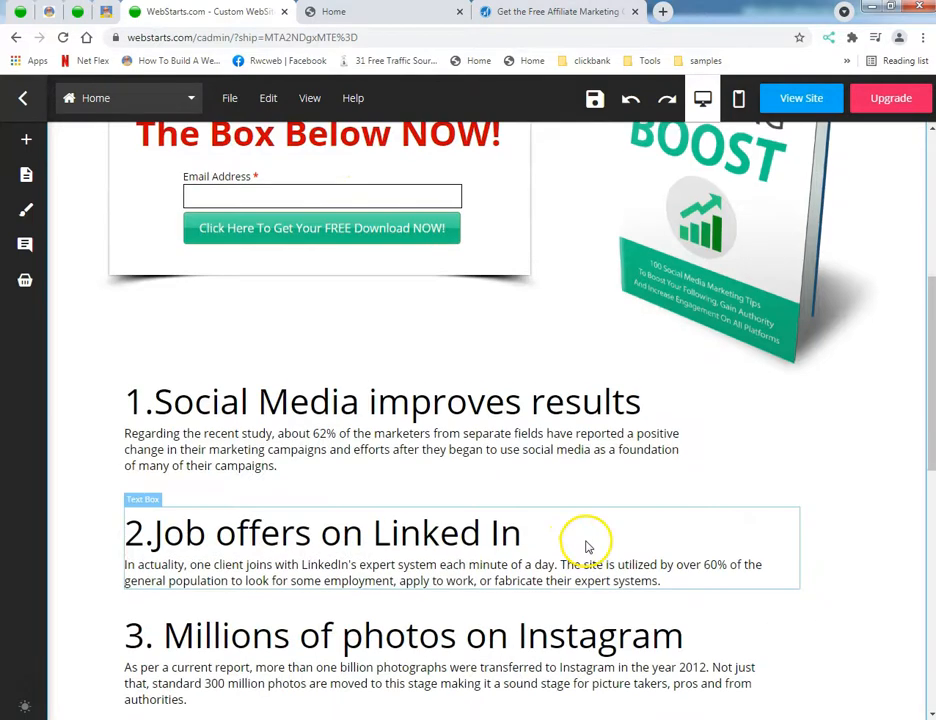
scroll(587, 546, "down", 7)
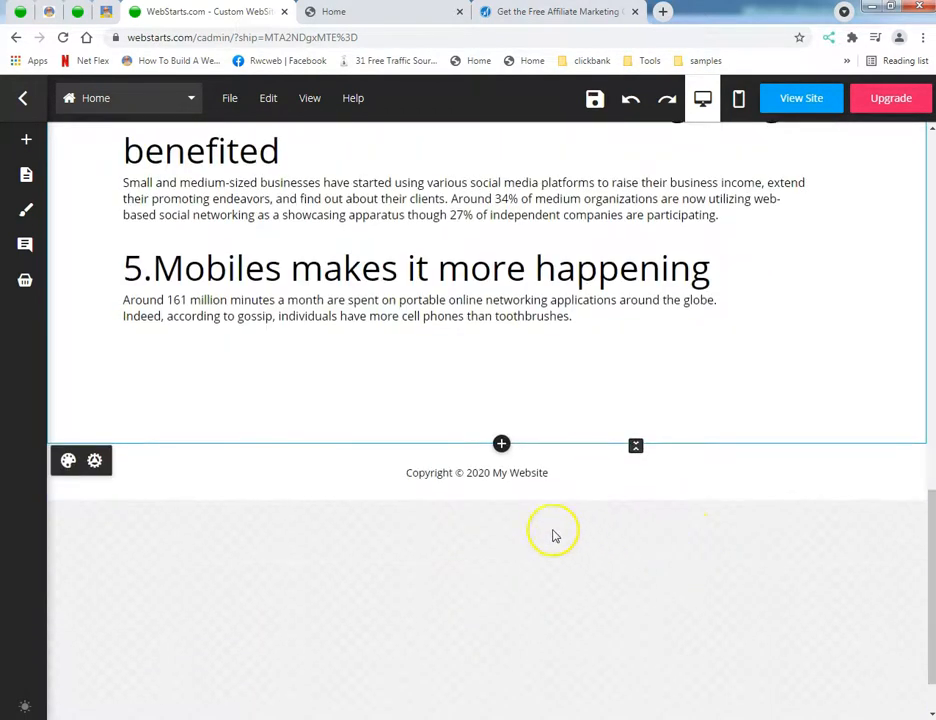
scroll(550, 530, "up", 9)
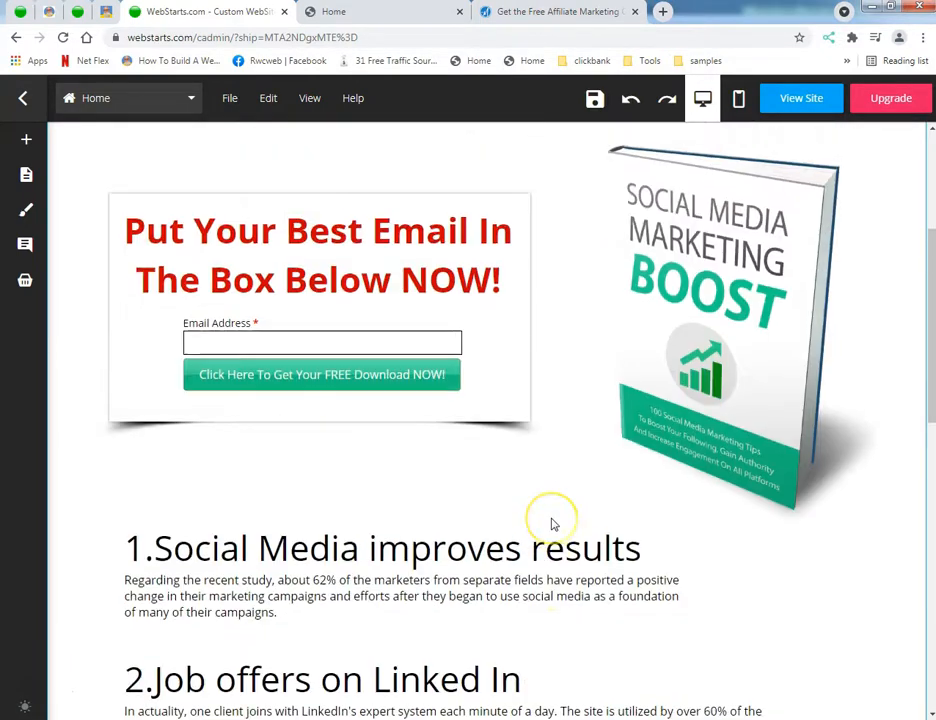
scroll(552, 523, "up", 3)
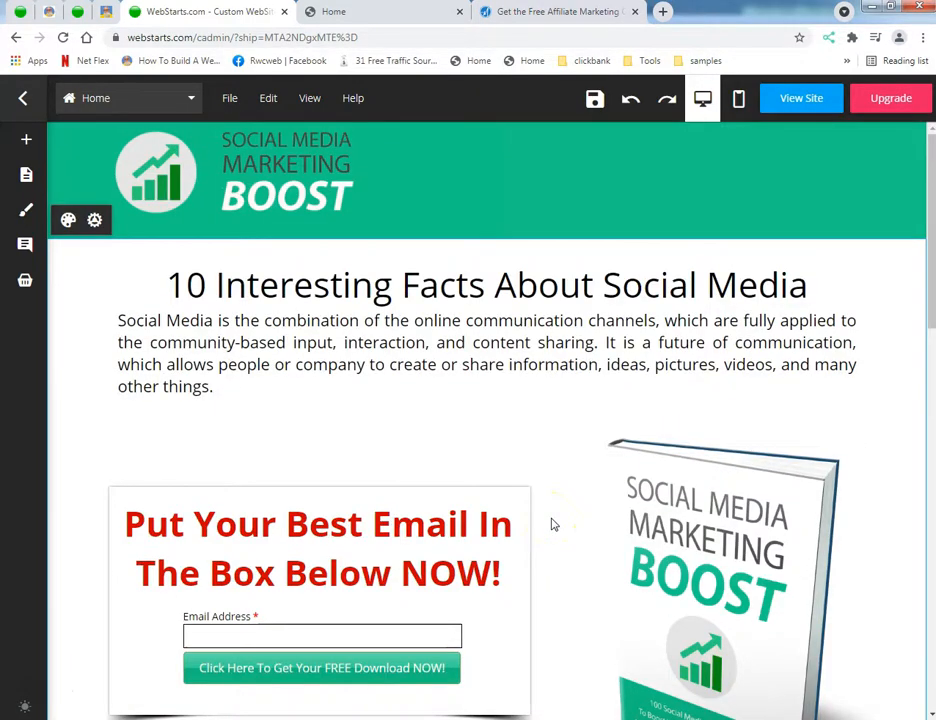
scroll(553, 524, "down", 2)
scroll(560, 520, "down", 9)
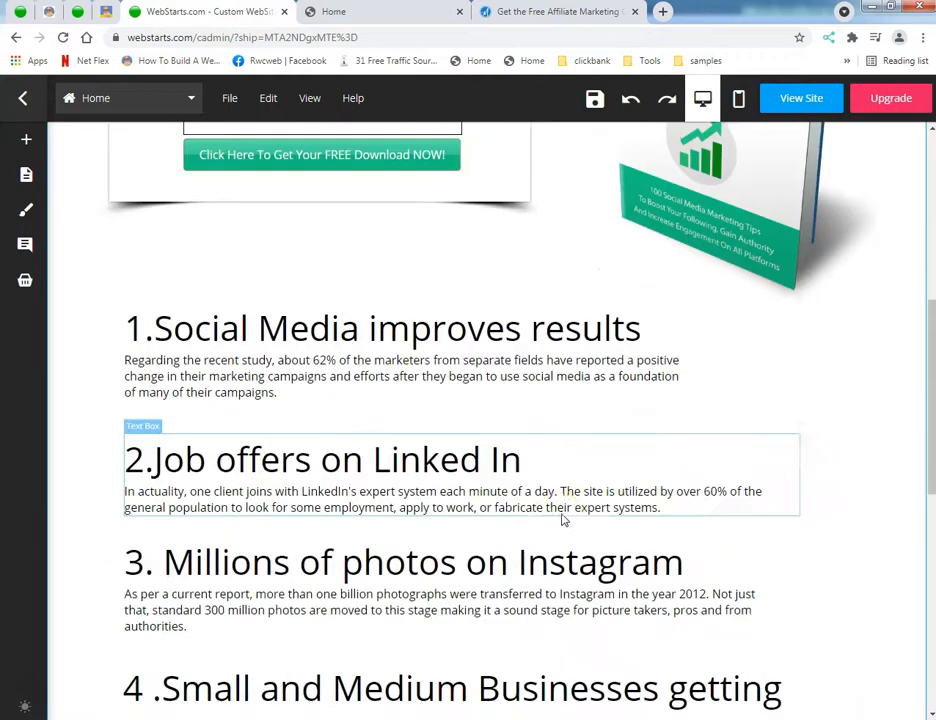
left_click(501, 518)
scroll(508, 534, "up", 10)
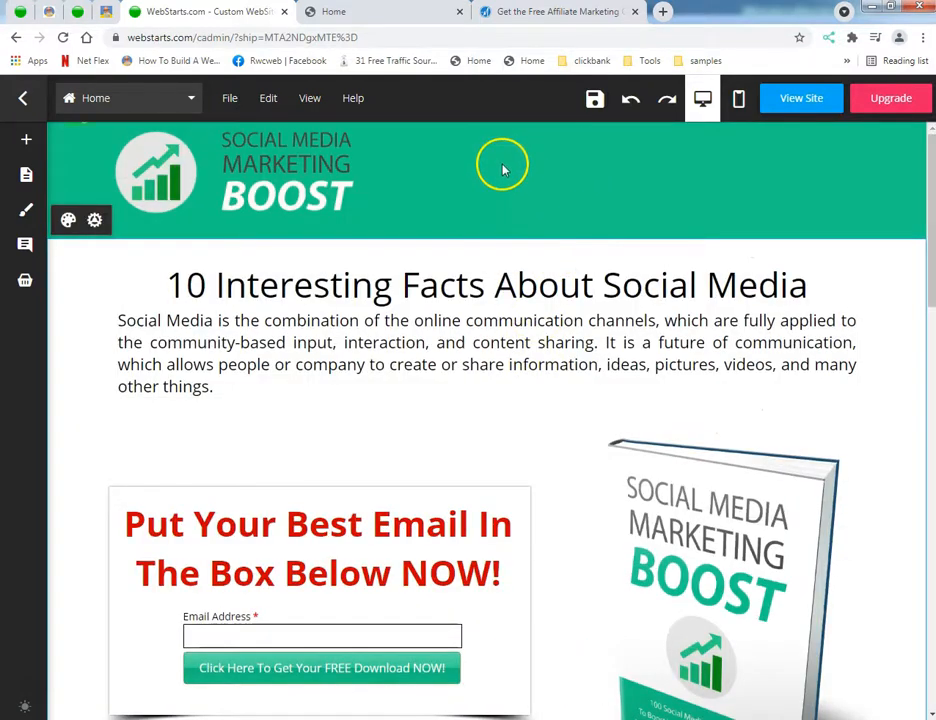
Step: Add a banknote icon found by searching the icon library for "money", and place it beside the logo in the header
mouse_move(30, 215)
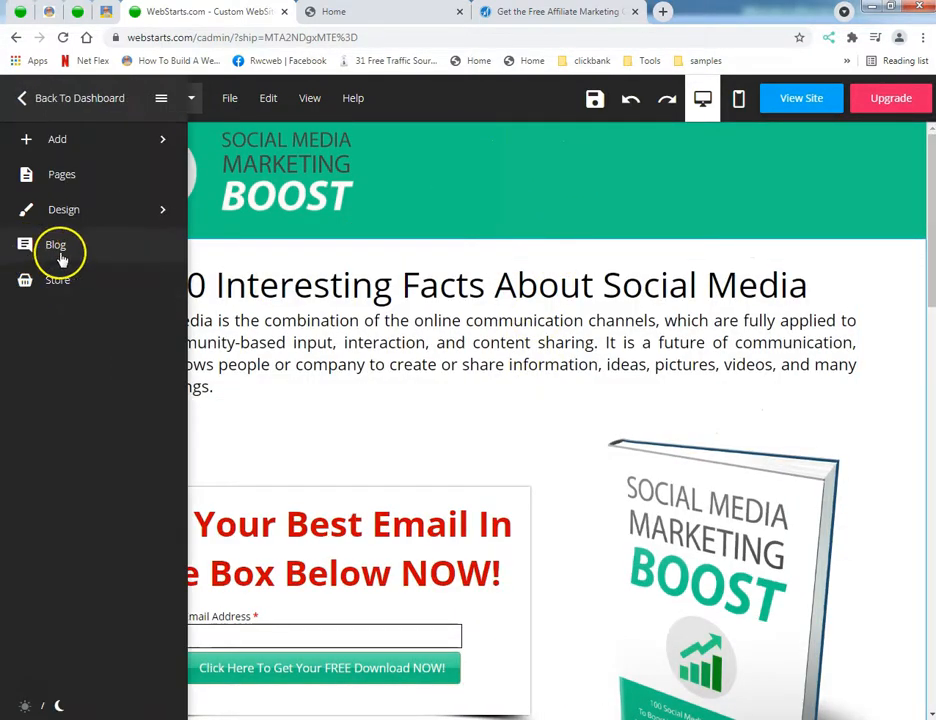
left_click(77, 148)
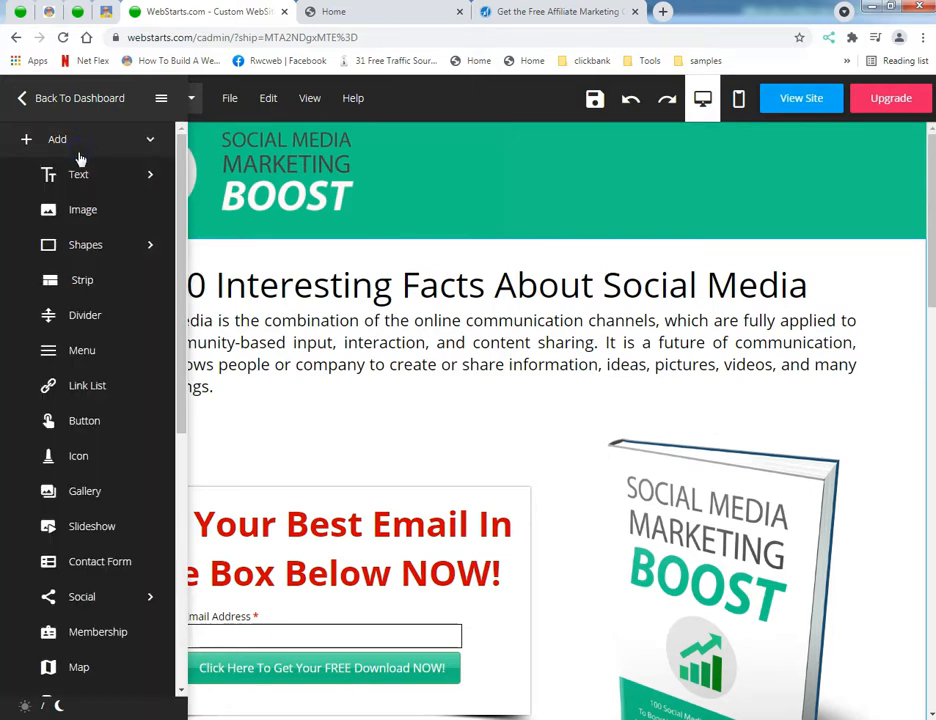
left_click(82, 457)
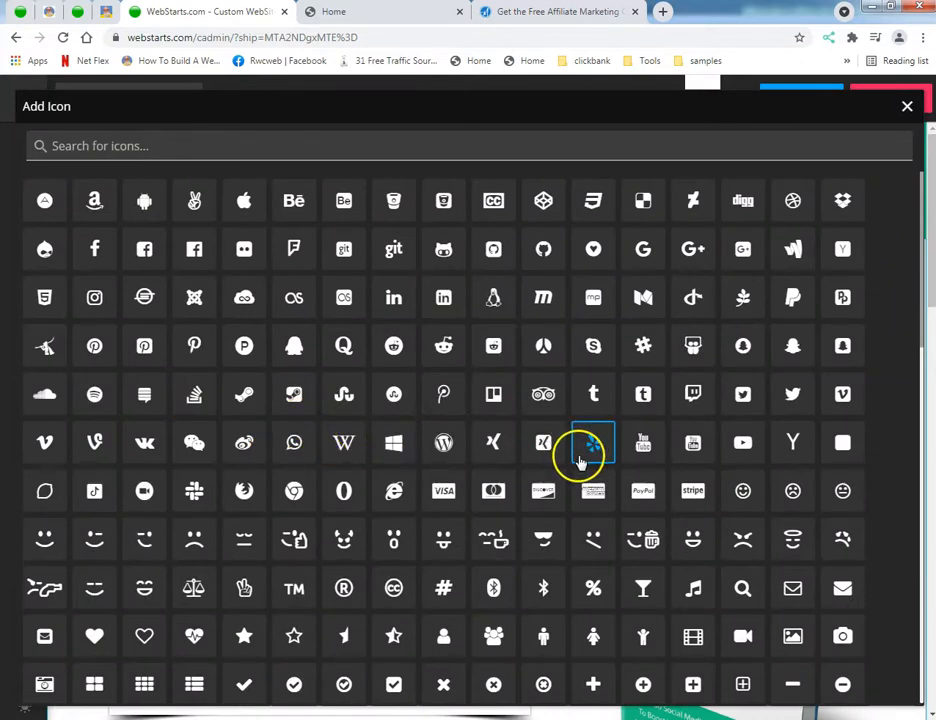
left_click(99, 146)
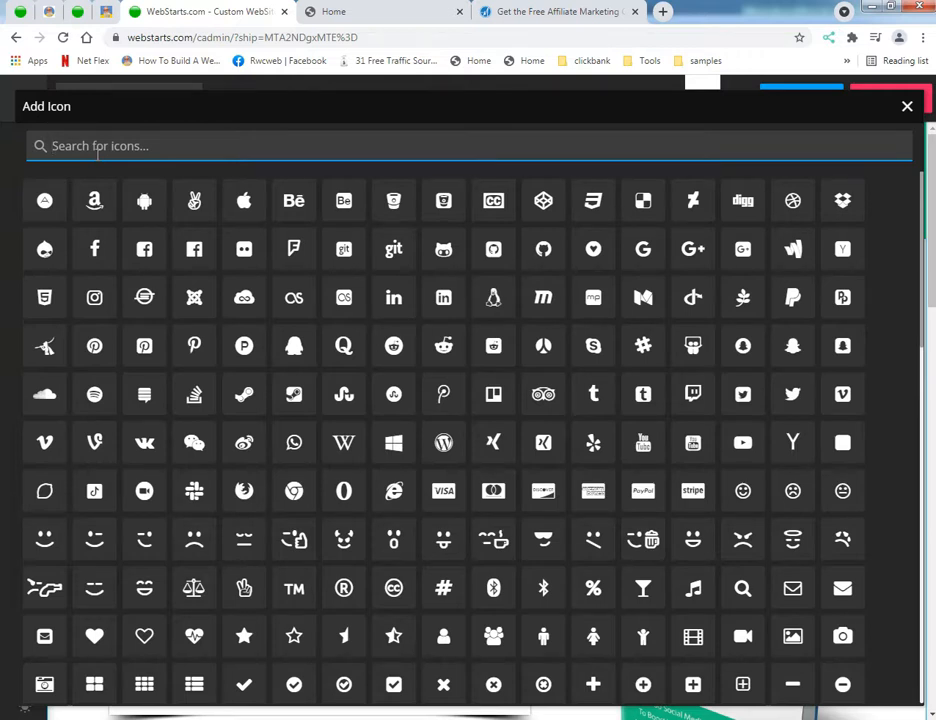
type("money")
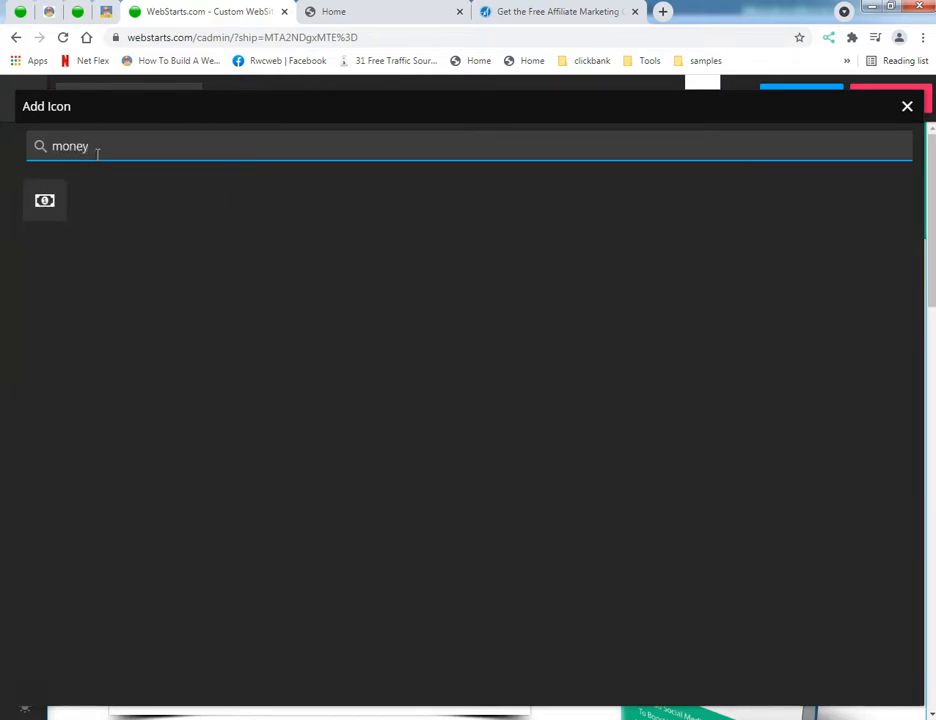
left_click(42, 205)
left_click_drag(214, 337, 452, 197)
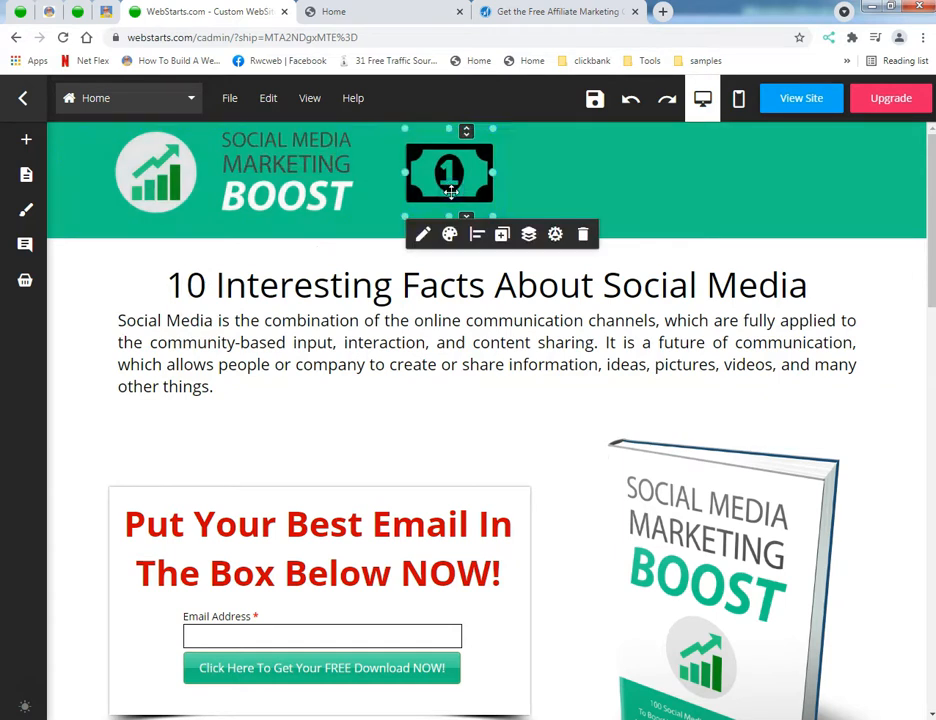
Step: Change the banknote icon's text color to the bright red standard color
left_click(449, 234)
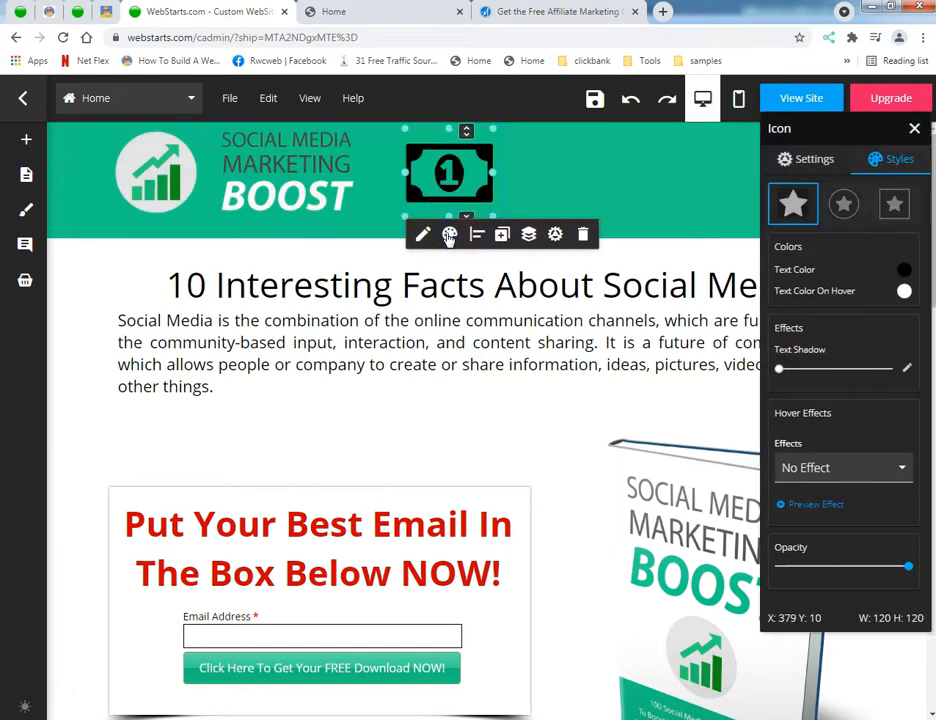
left_click(904, 269)
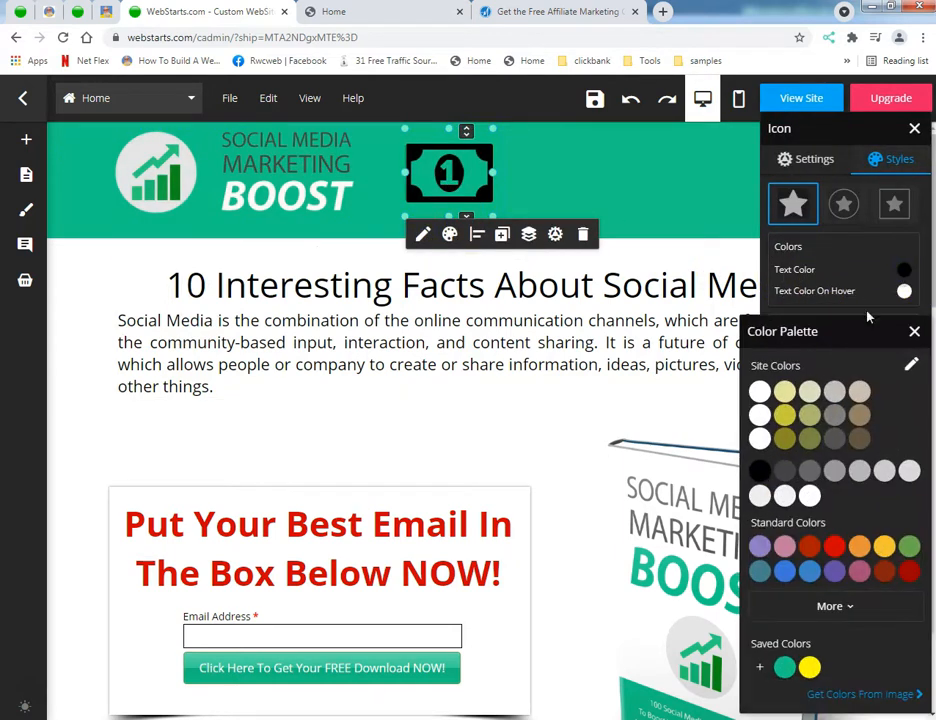
left_click(834, 545)
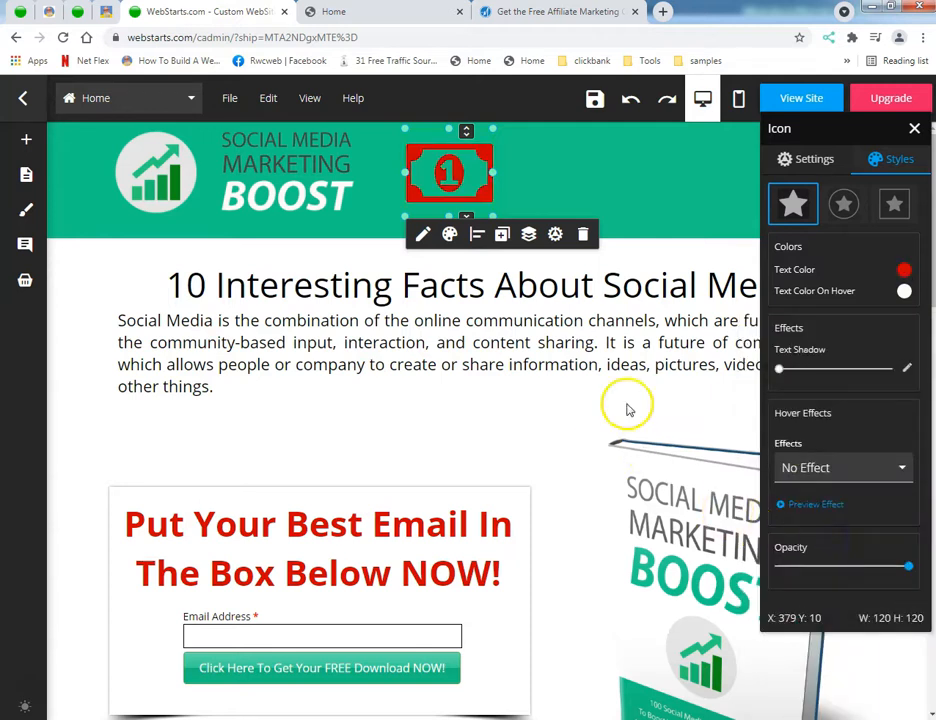
left_click(77, 355)
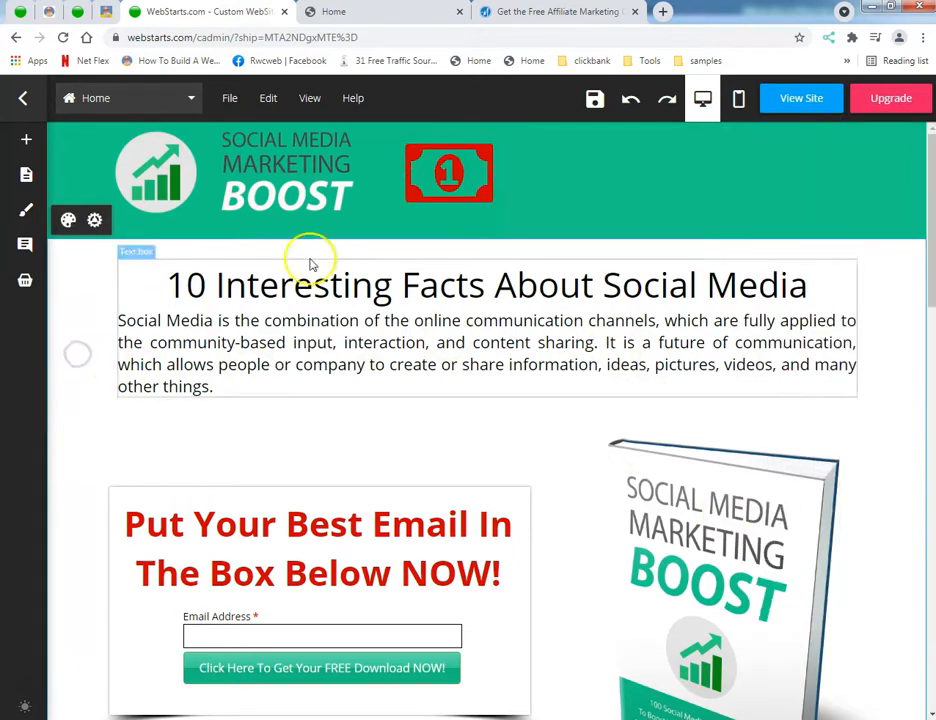
Step: Try to reduce the height of the header's logo image and undo the resulting changes
left_click(432, 226)
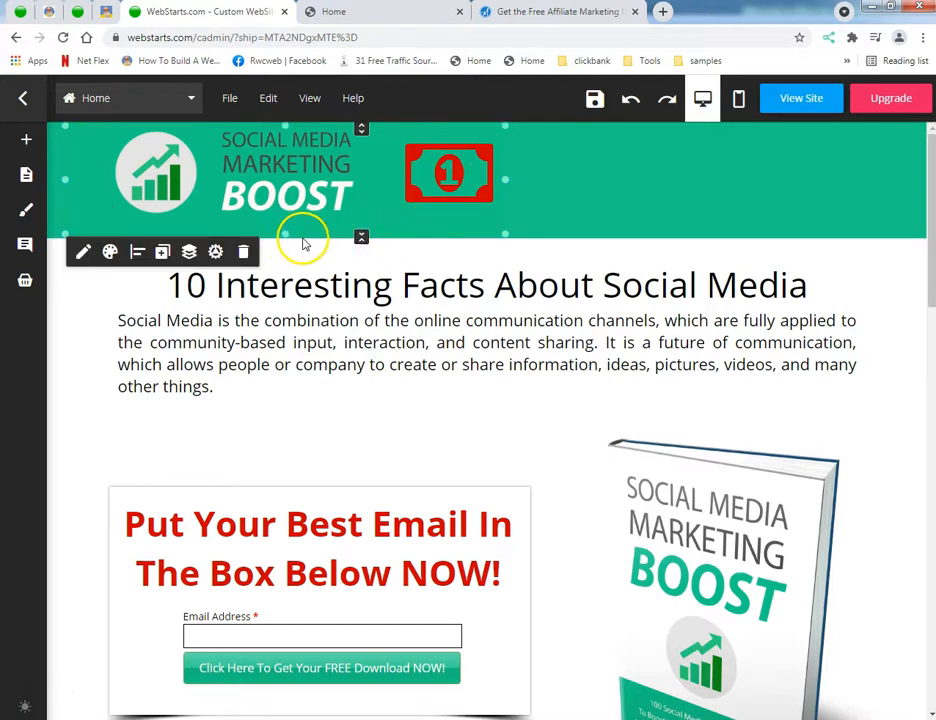
left_click_drag(285, 233, 276, 190)
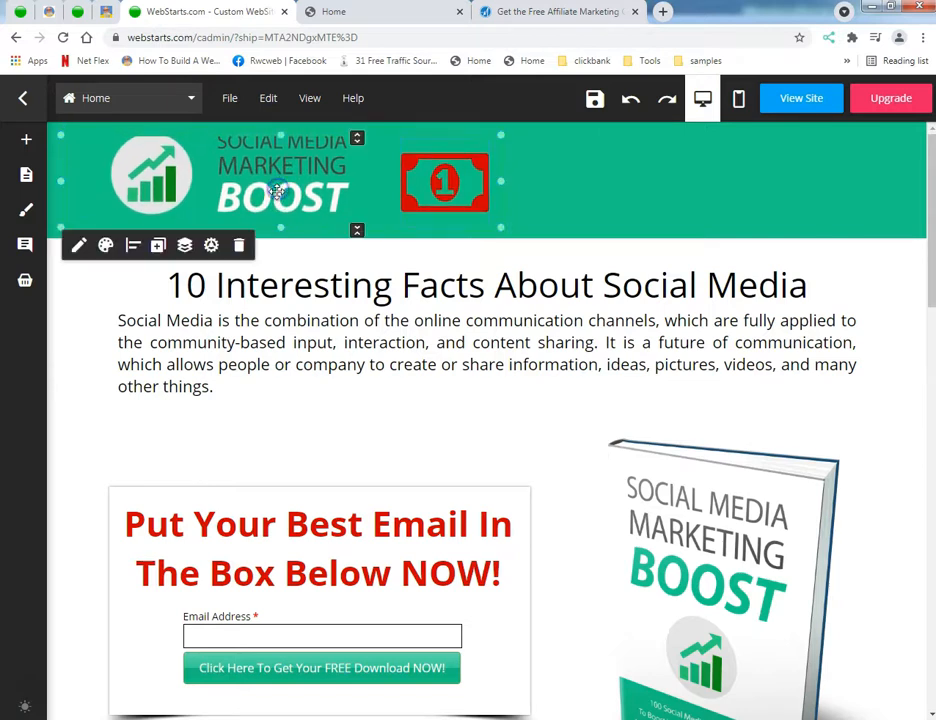
left_click(627, 103)
left_click(628, 103)
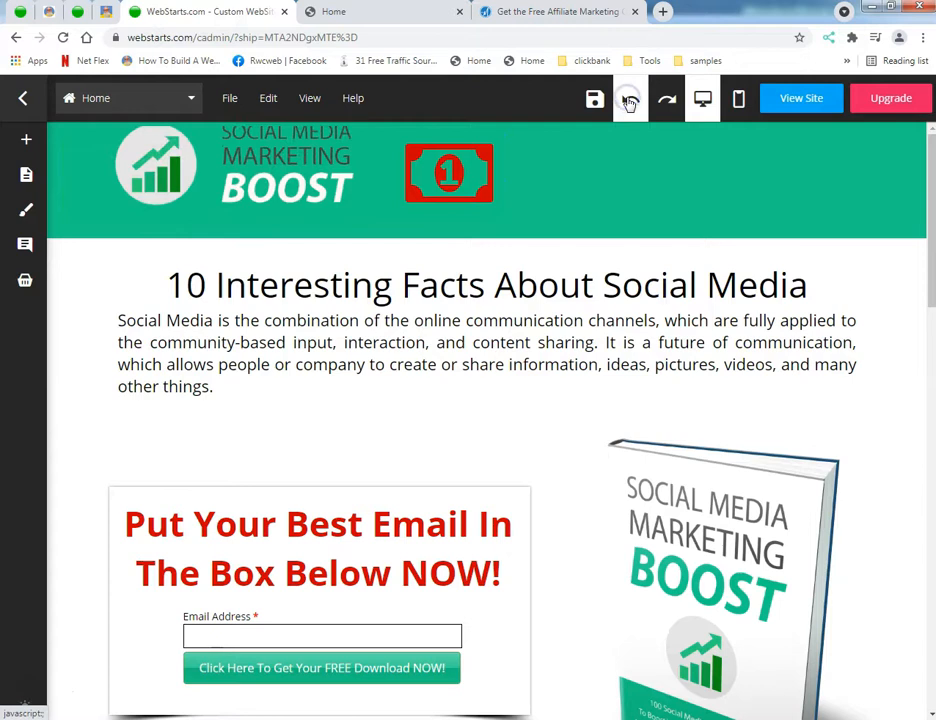
left_click(628, 103)
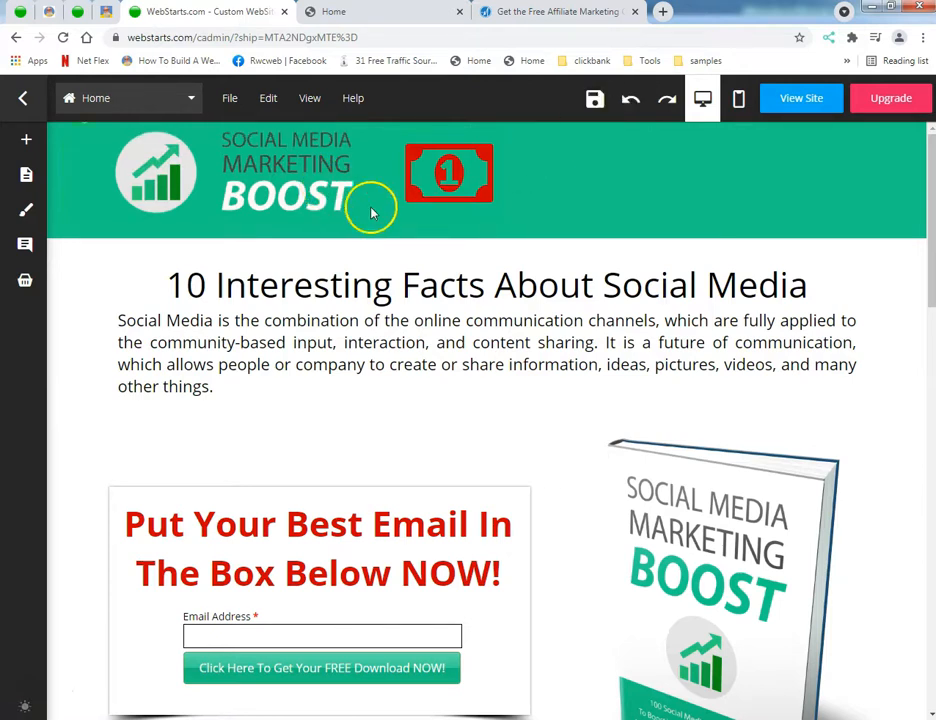
left_click(405, 222)
left_click(546, 232)
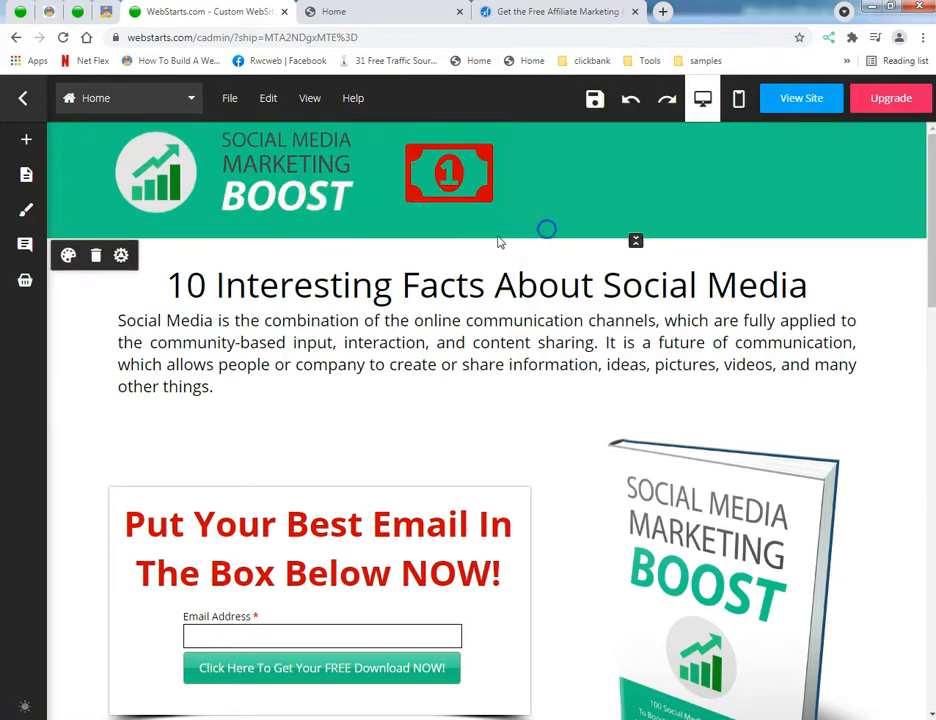
Step: Reduce the header section's height slightly and move the banknote icon farther right, away from the logo
left_click_drag(635, 237, 634, 231)
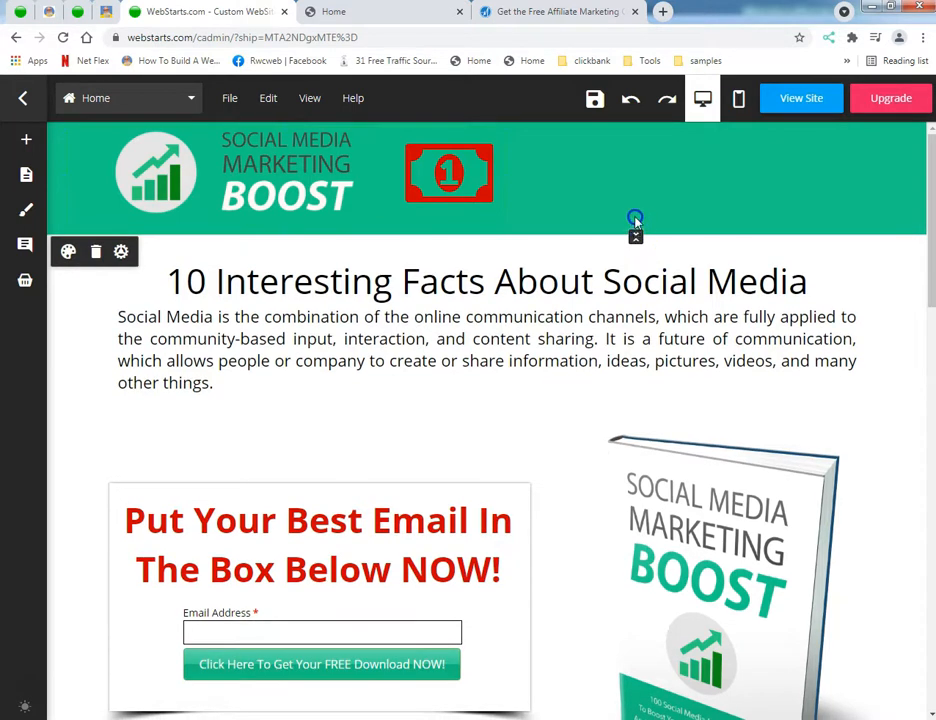
left_click(531, 199)
left_click_drag(460, 186, 737, 171)
left_click(32, 141)
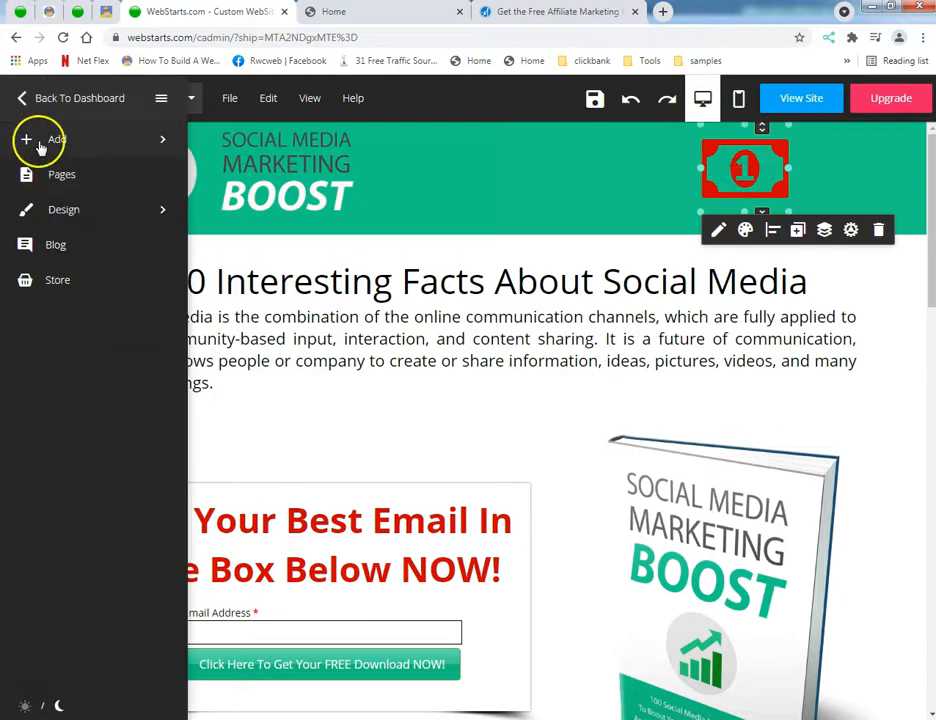
left_click(50, 144)
left_click(79, 171)
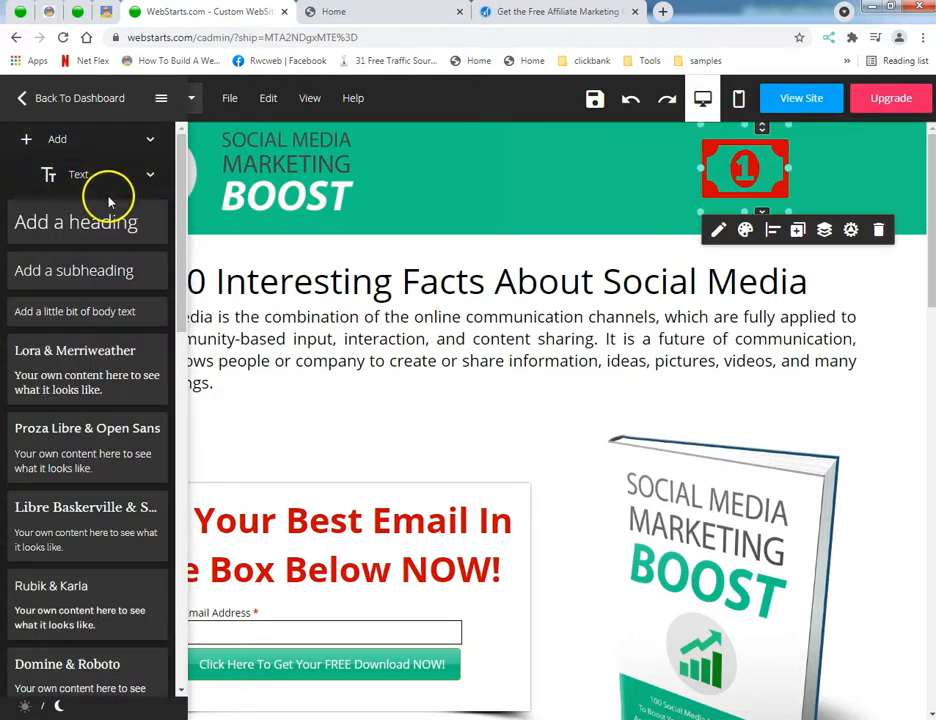
left_click_drag(96, 220, 490, 182)
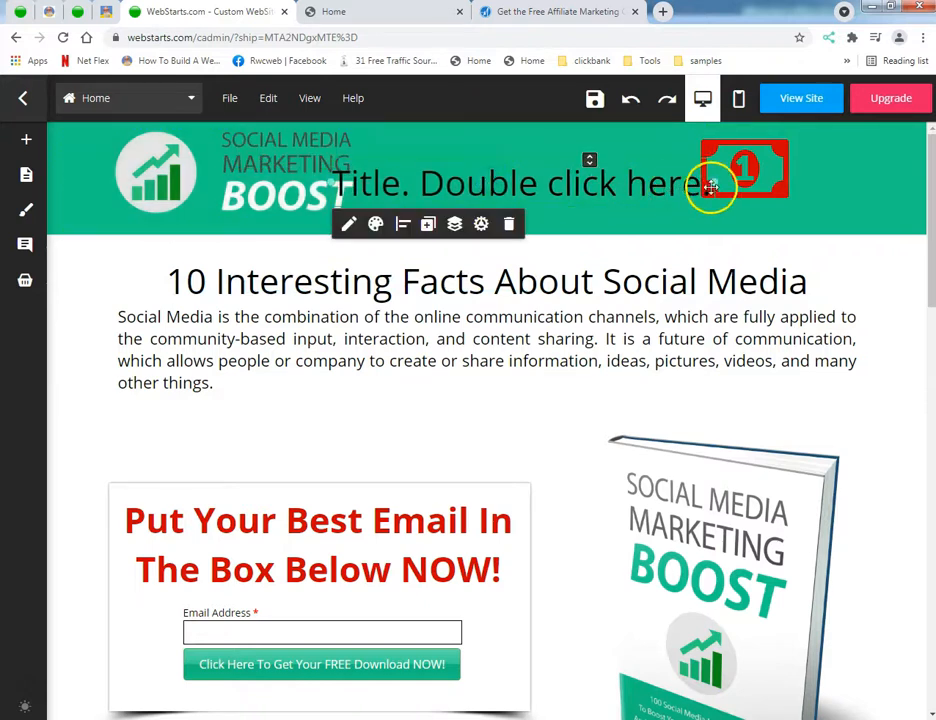
left_click_drag(712, 182, 579, 180)
left_click_drag(424, 161, 508, 182)
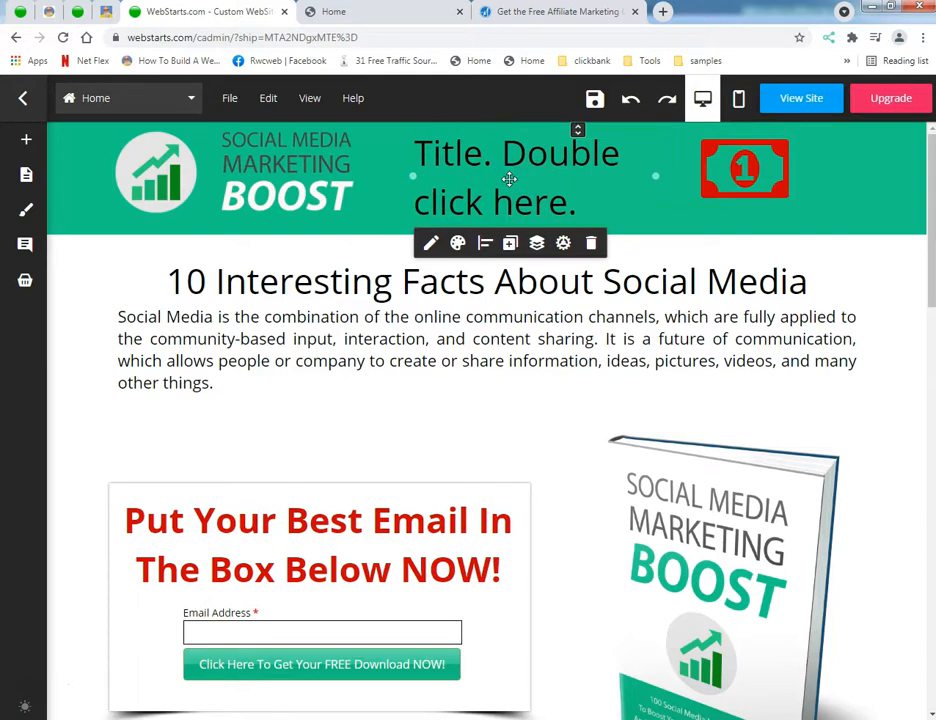
left_click(591, 244)
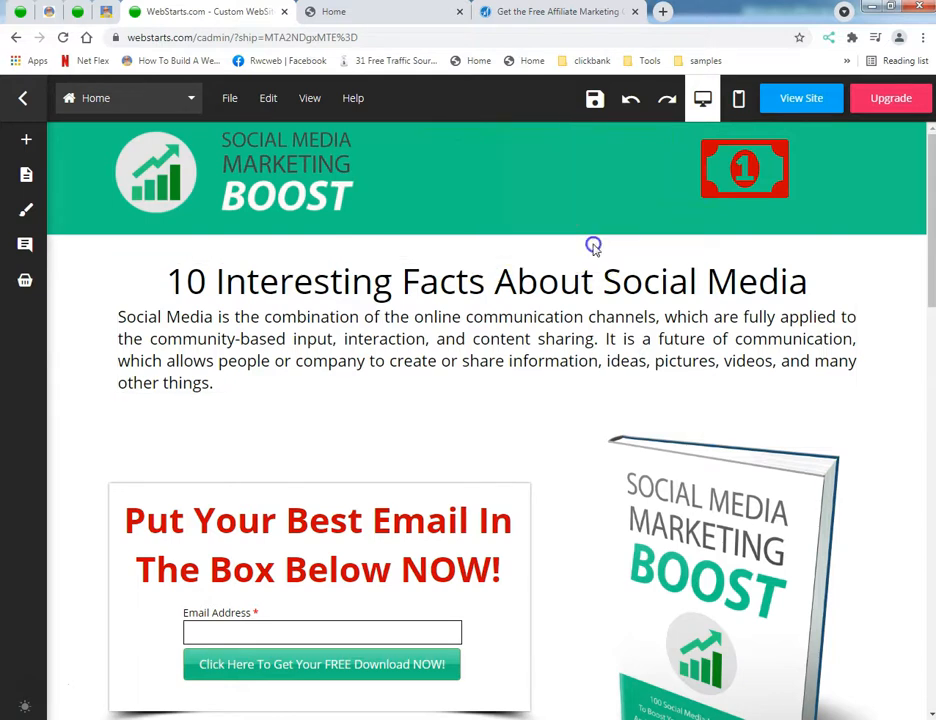
Step: Move the banknote icon to the header's far right and add a subheading text box between the logo and the icon
mouse_move(44, 200)
left_click_drag(765, 163, 843, 163)
mouse_move(12, 178)
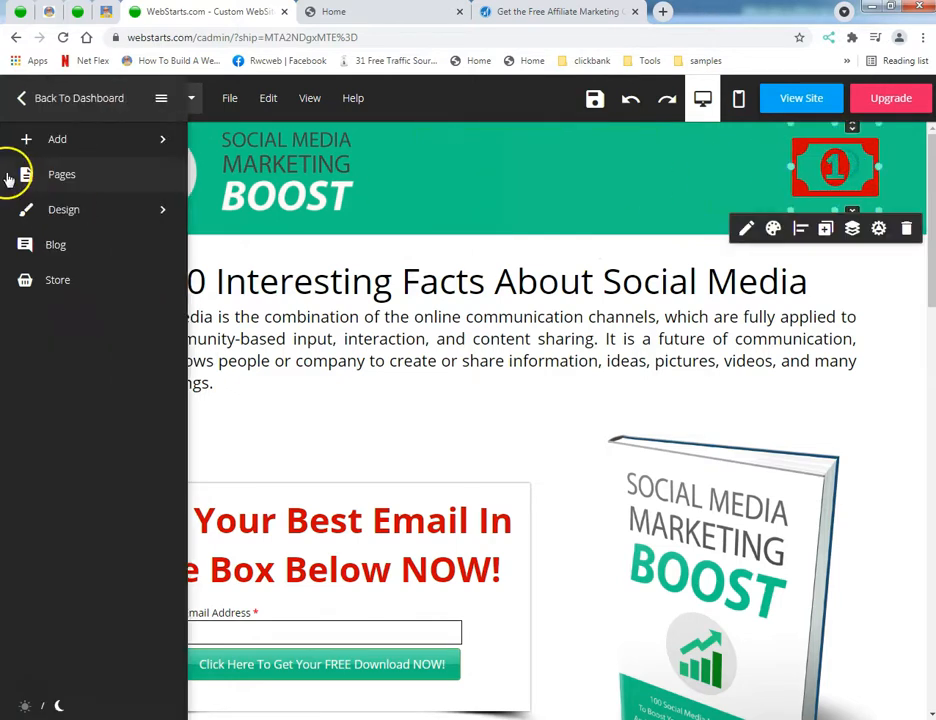
left_click(63, 147)
left_click(88, 186)
left_click_drag(57, 261, 480, 165)
Step: Replace the subheading's placeholder with "Get This FREE Guide NOW To Start Making Money On Social Media Marketing", correcting the misspelled "Meadia"
double_click(476, 168)
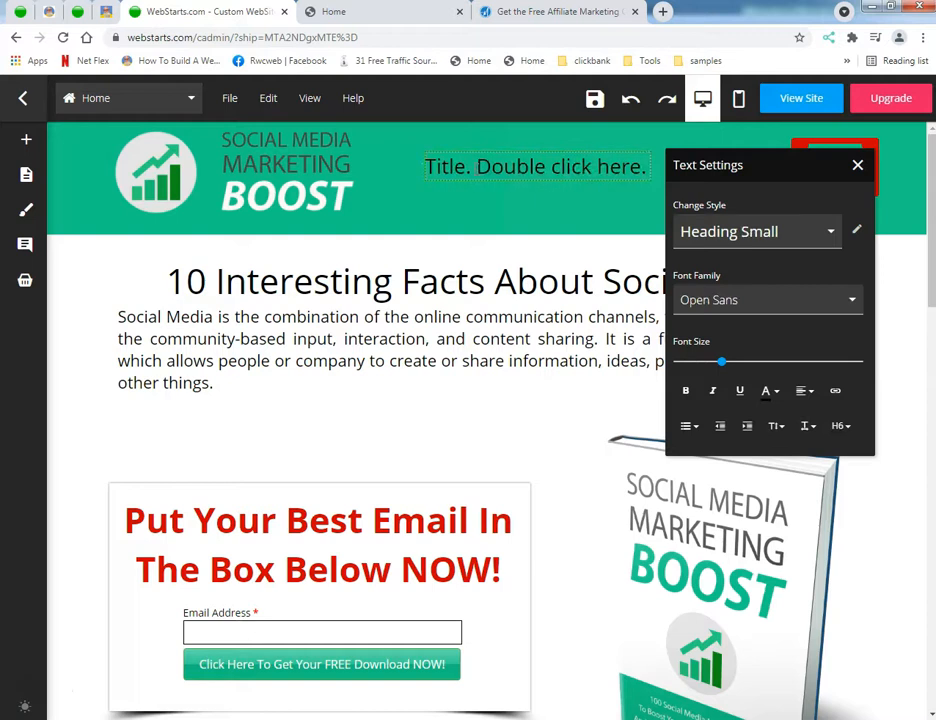
key("ctrl+a")
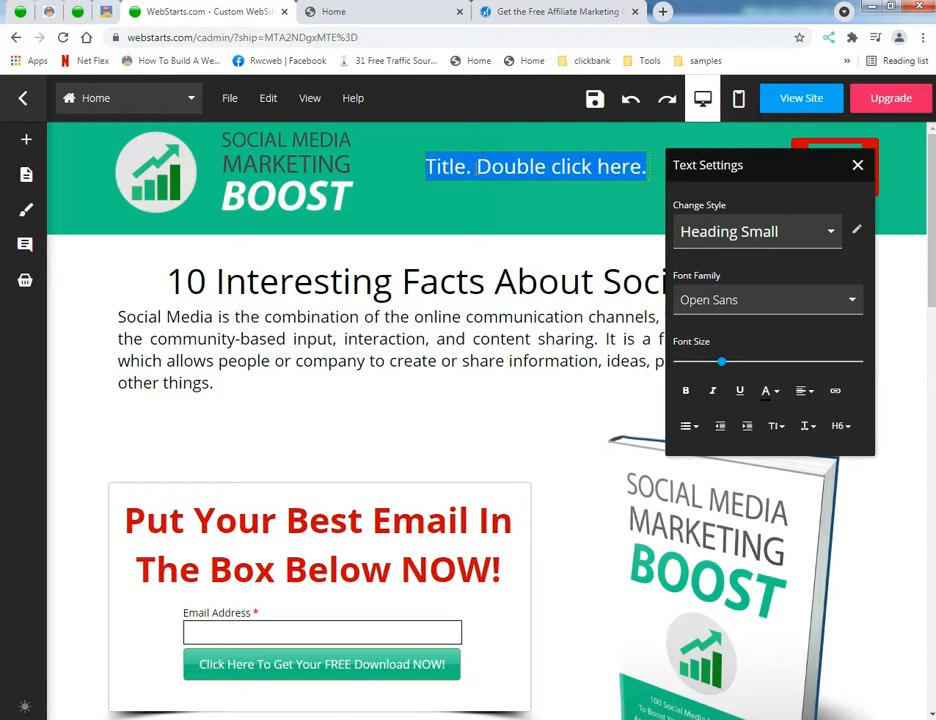
type("Get This FREE Guide Now")
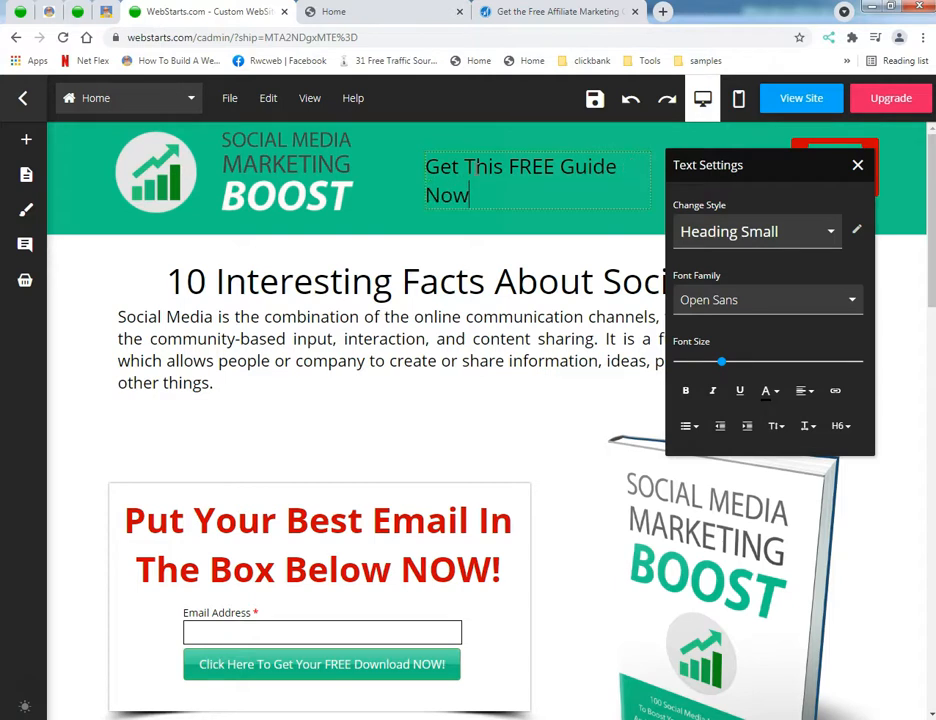
key("BackSpace")
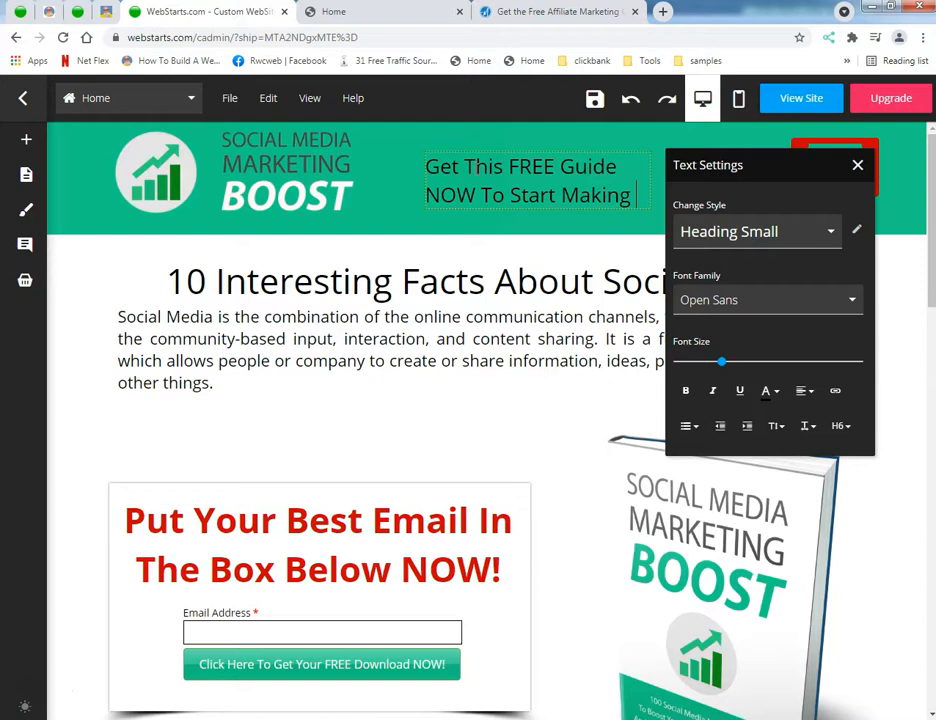
type("Money On Social M")
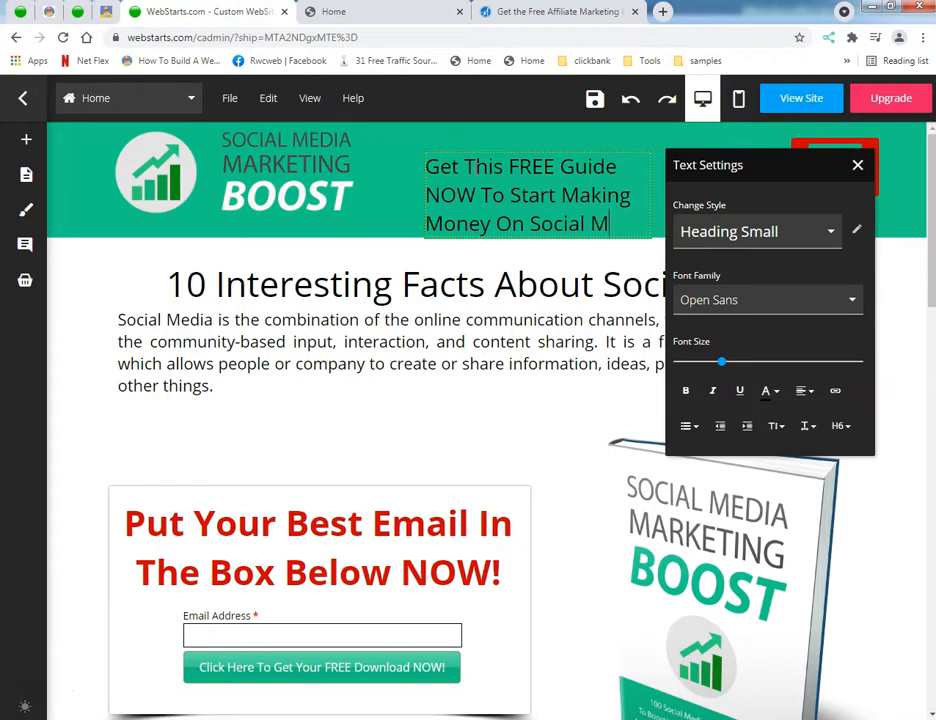
type("adia Marketing")
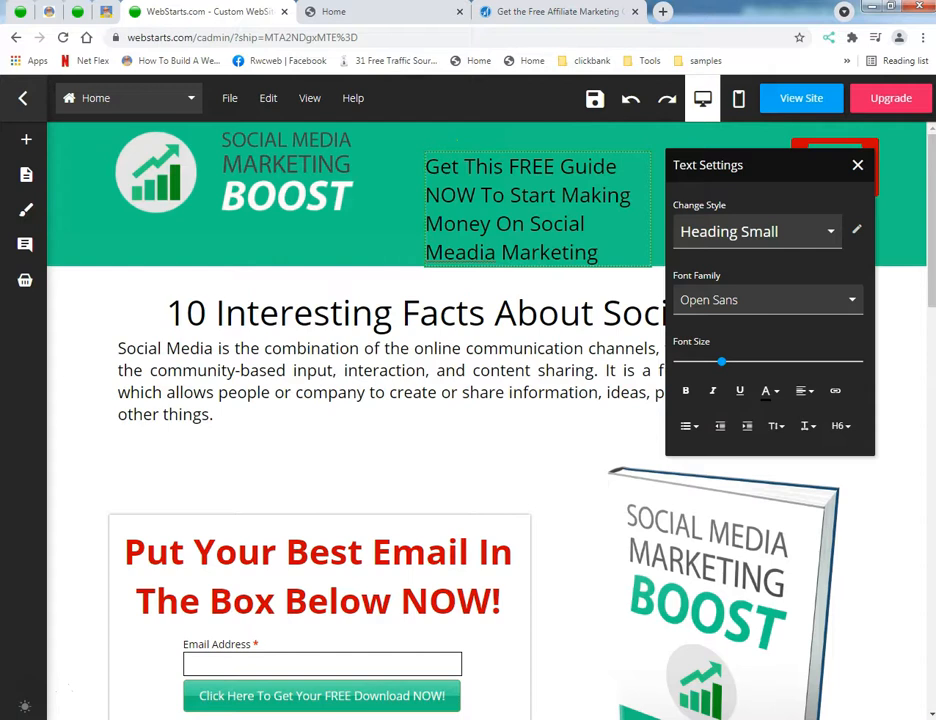
left_click(893, 719)
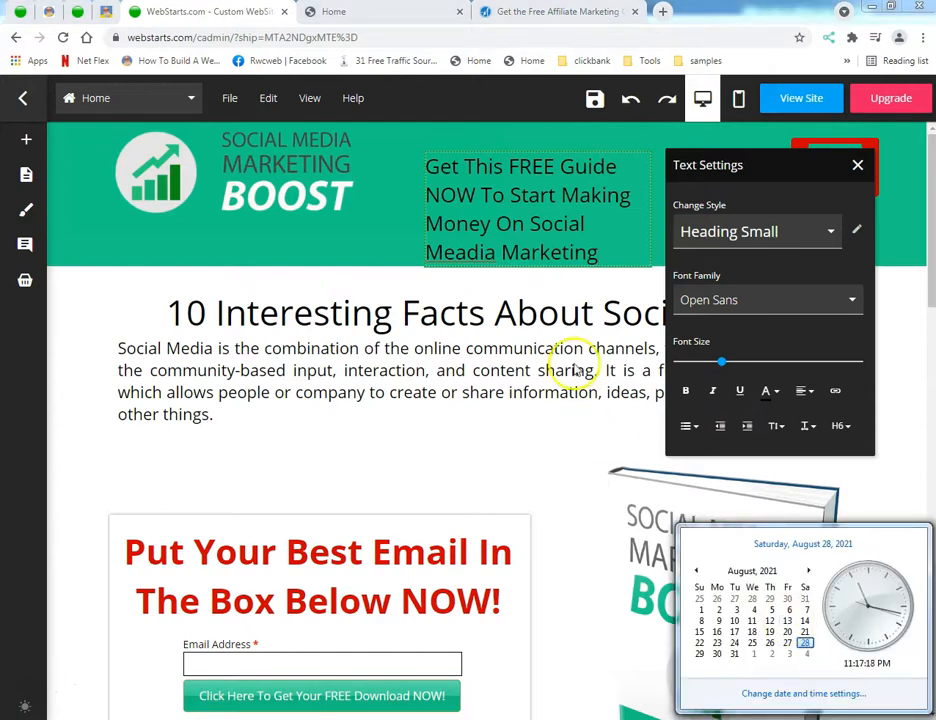
double_click(461, 253)
right_click(462, 251)
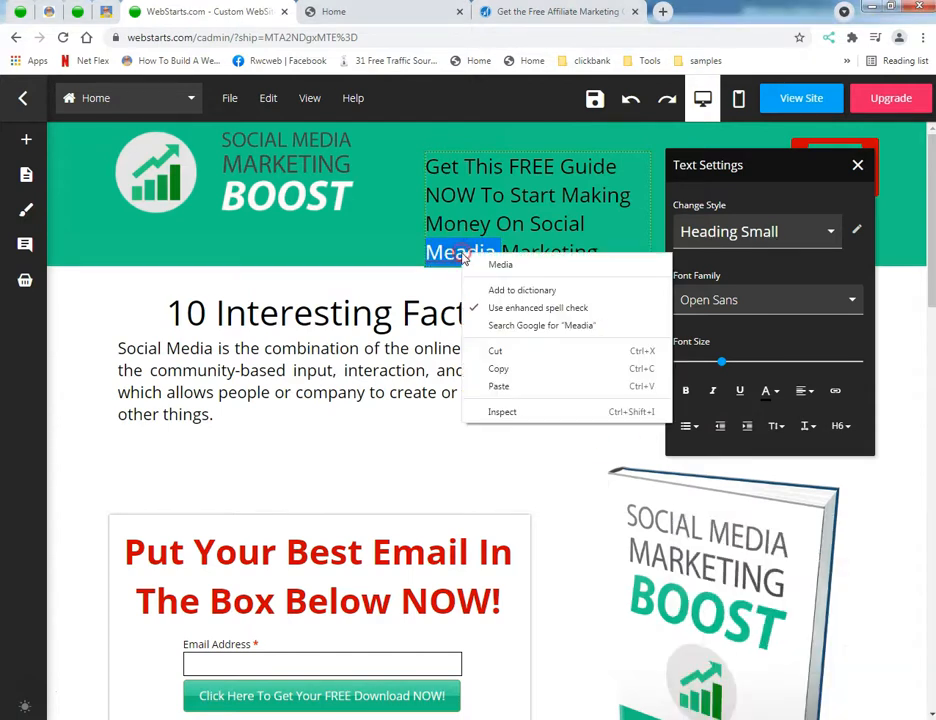
left_click(493, 265)
left_click_drag(740, 167, 184, 301)
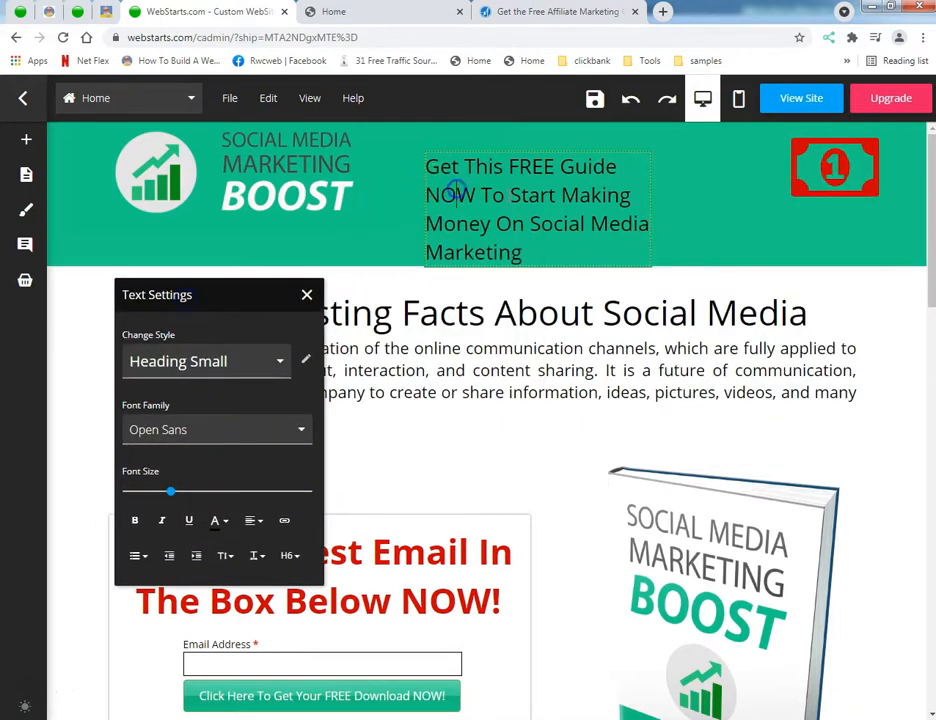
left_click(771, 226)
Step: Widen the header's subheading text box until the text fits on two lines, and raise it beside the logo
left_click(535, 206)
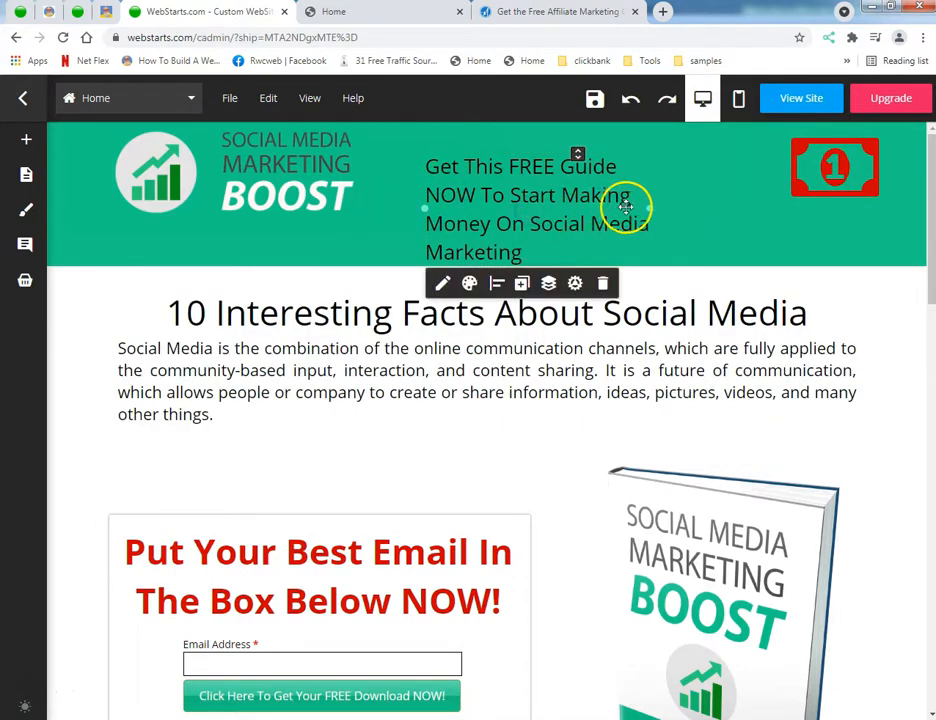
left_click_drag(654, 207, 848, 202)
left_click_drag(627, 258, 591, 178)
Step: Lower the banknote icon to beside the end of the subheading's second line and reduce the header section's height
left_click_drag(843, 188, 795, 220)
left_click(569, 270)
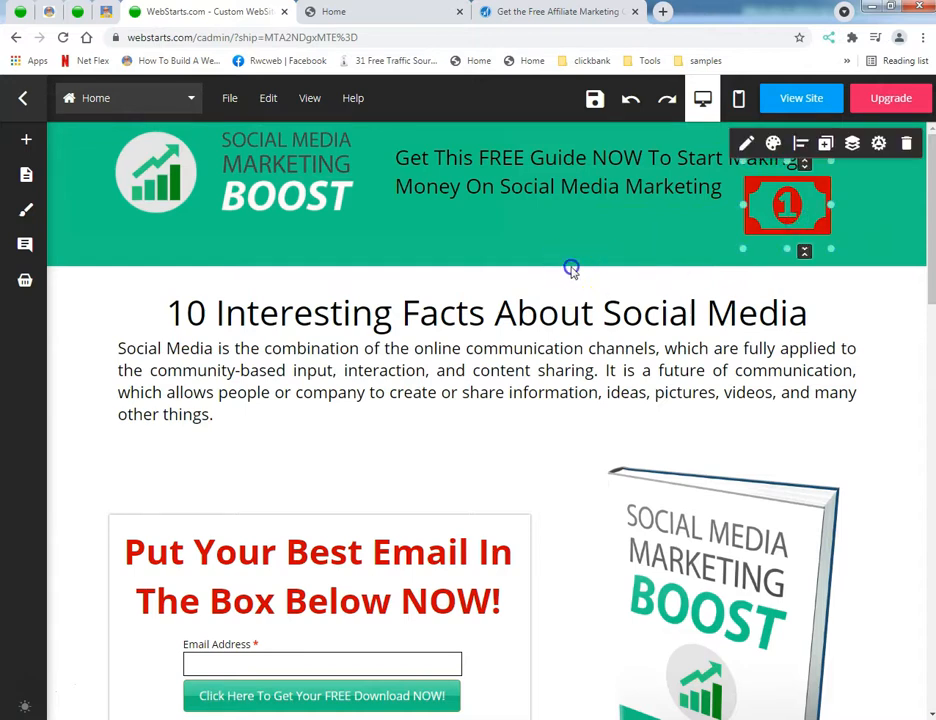
left_click_drag(637, 267, 638, 250)
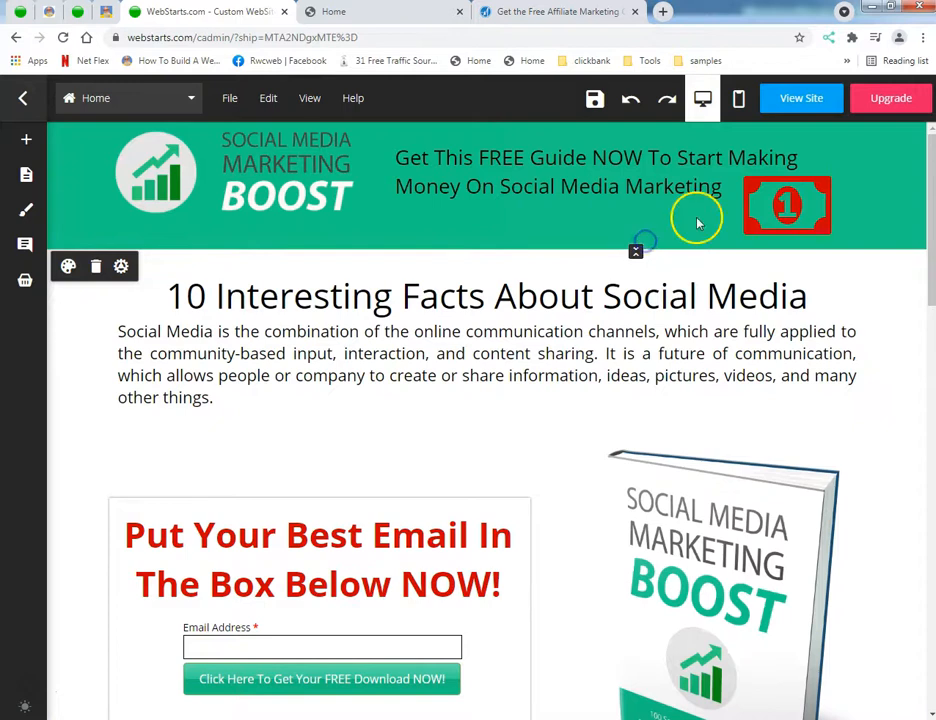
Step: Shift the logo and subheading toward the header's left edge and place the banknote icon to the right of the text
mouse_move(785, 194)
left_mouse_down()
mouse_move(819, 188)
mouse_move(773, 190)
left_mouse_up()
left_click(288, 171)
left_click_drag(288, 171, 244, 171)
left_click(510, 167)
left_click_drag(510, 167, 491, 182)
left_click_drag(748, 200, 802, 170)
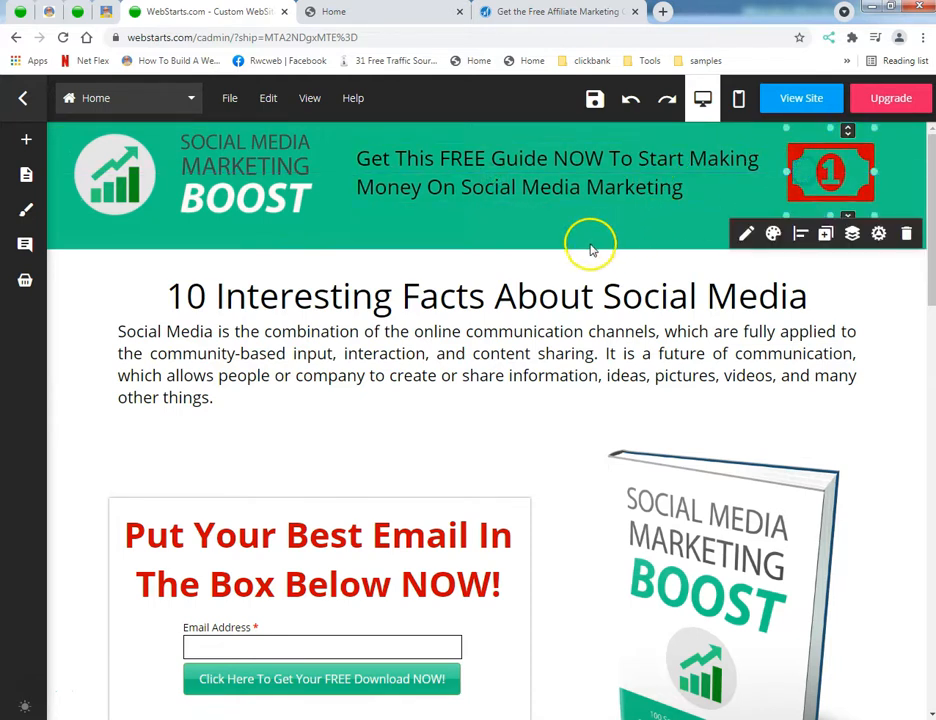
Step: Try to change the header subheading's text color to an off-white swatch without selecting its text
left_click(450, 174)
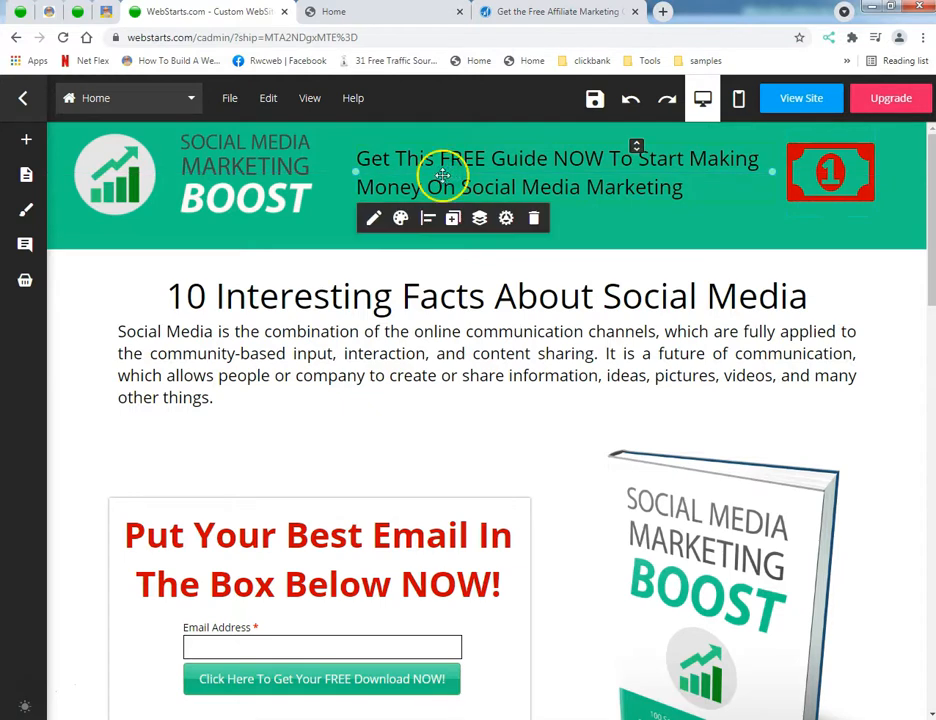
double_click(442, 176)
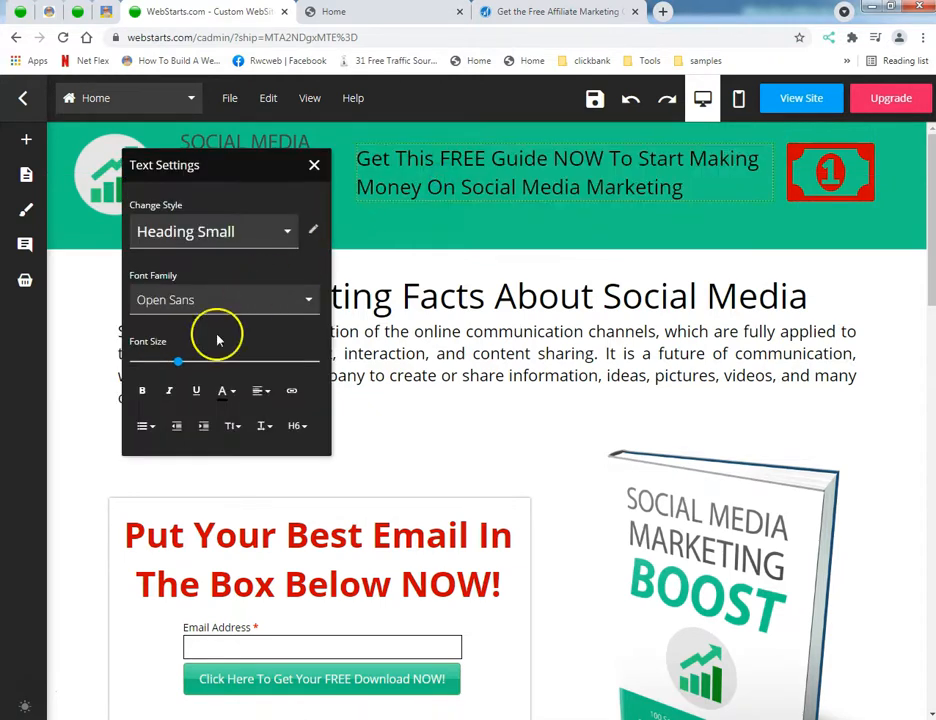
left_click(229, 391)
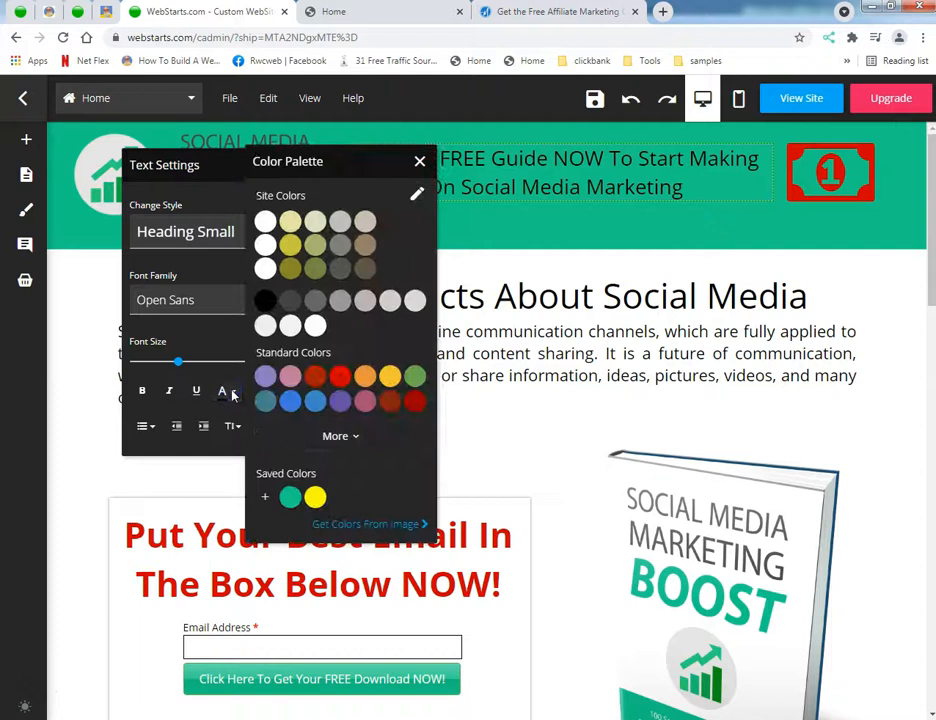
left_click(264, 326)
left_click(309, 262)
left_click(314, 165)
Step: Try to set the subheading's text color to white through the text box's style settings
left_click(378, 167)
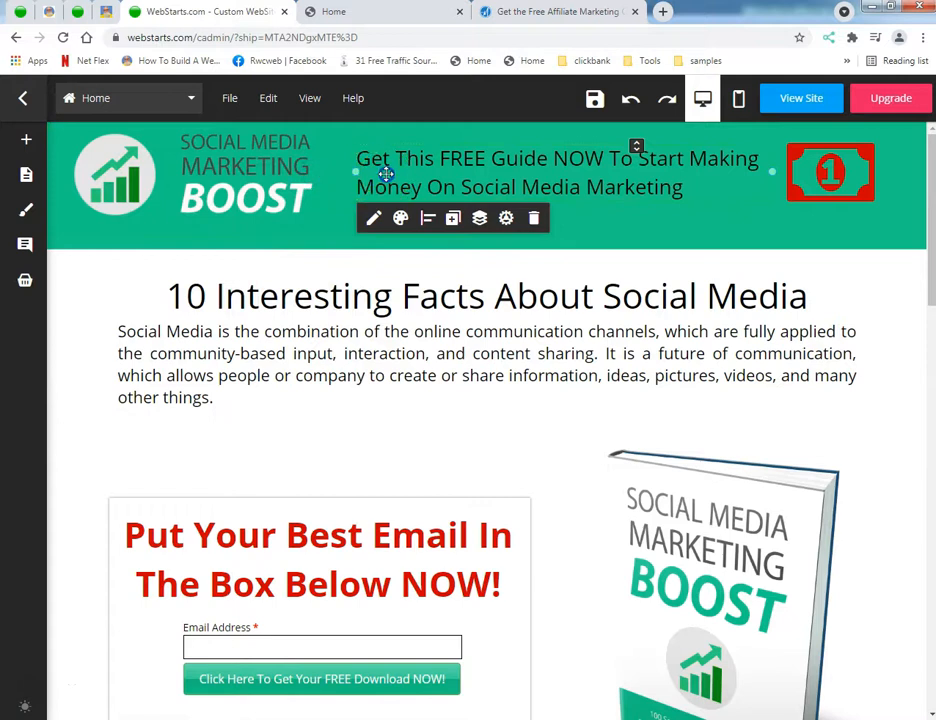
left_click(506, 218)
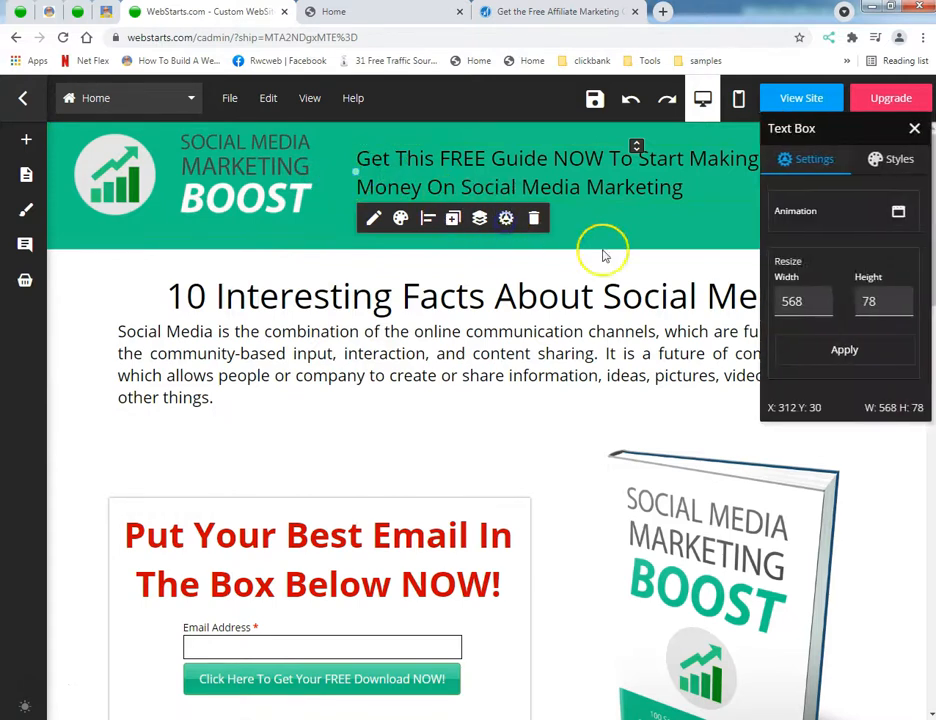
left_click(900, 159)
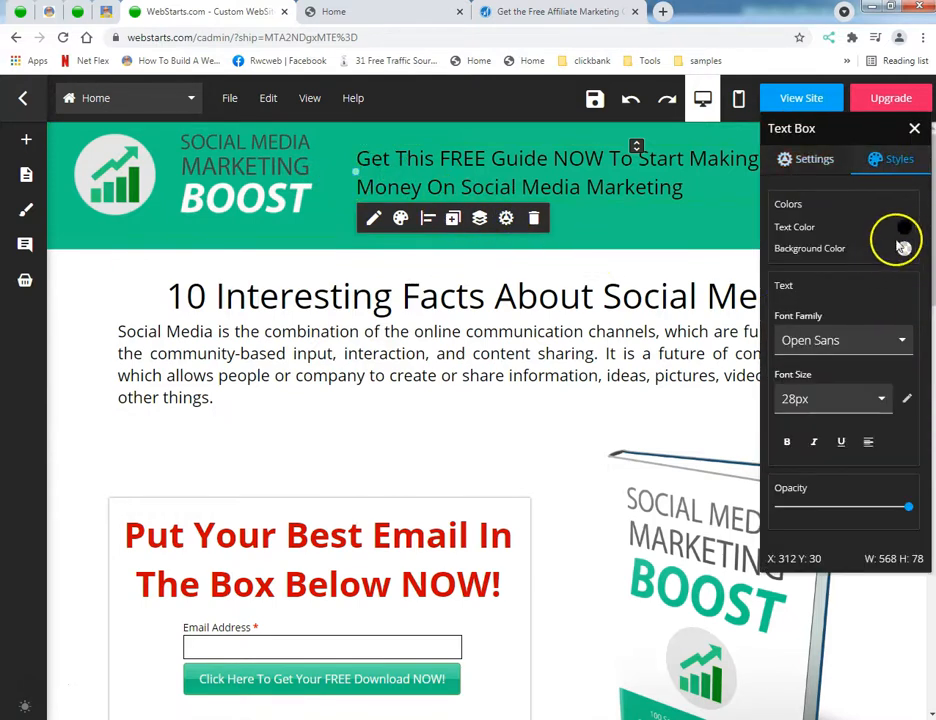
left_click(904, 247)
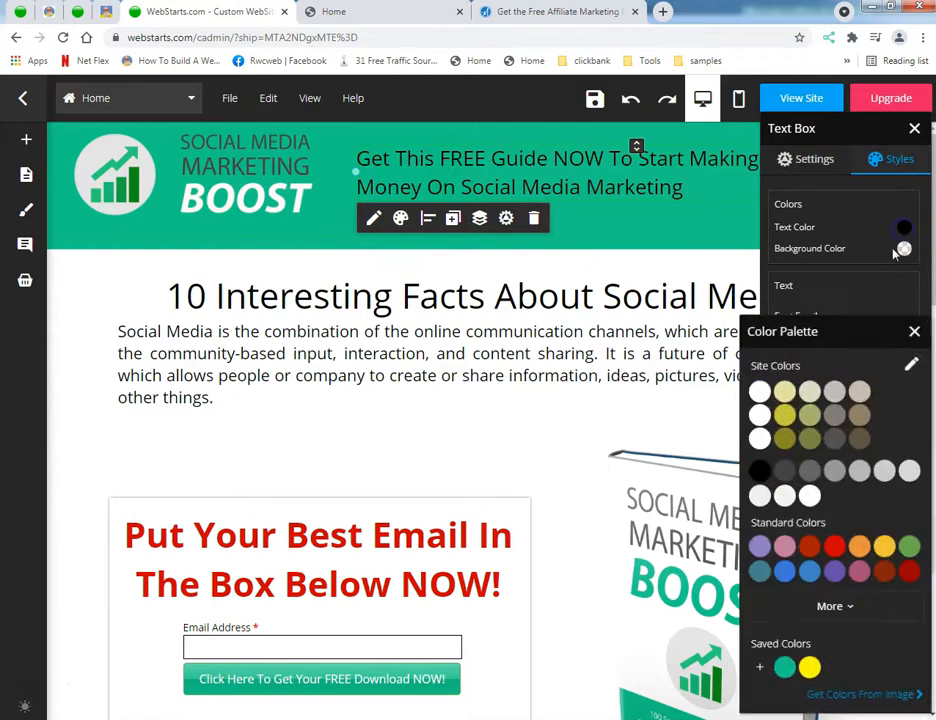
left_click(760, 438)
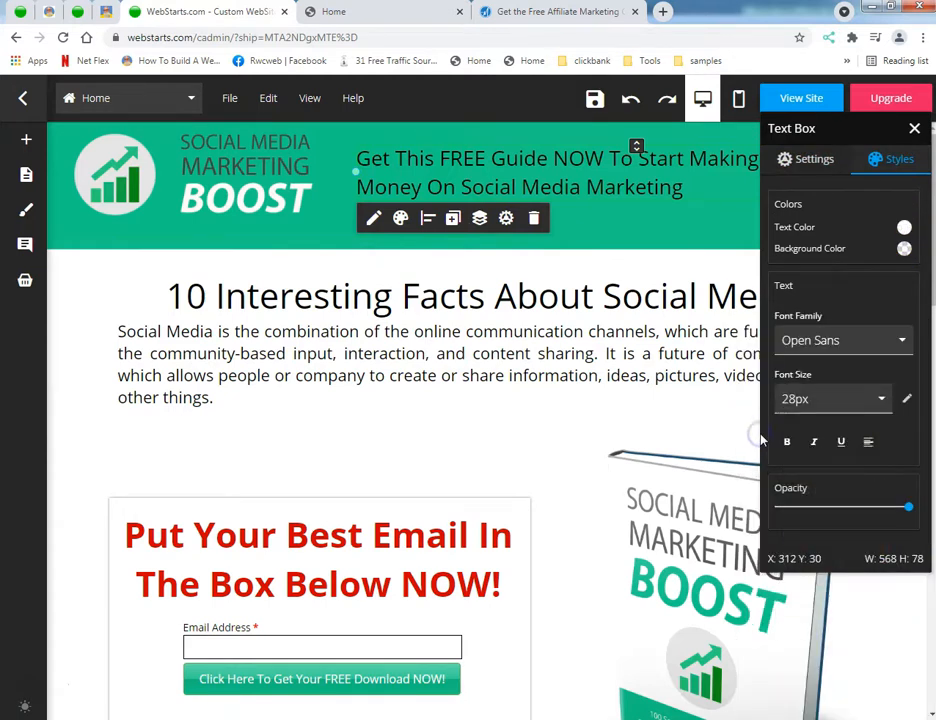
Step: Select all of the header subheading's text and change its color to the off-white swatch
double_click(507, 185)
left_click(509, 186)
triple_click(510, 186)
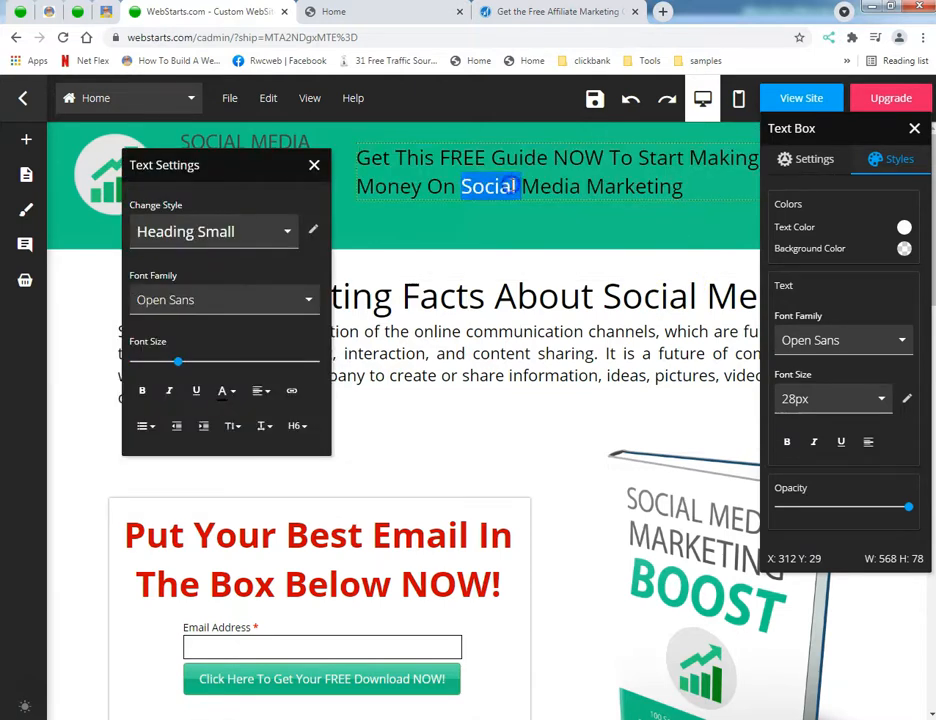
left_click(230, 391)
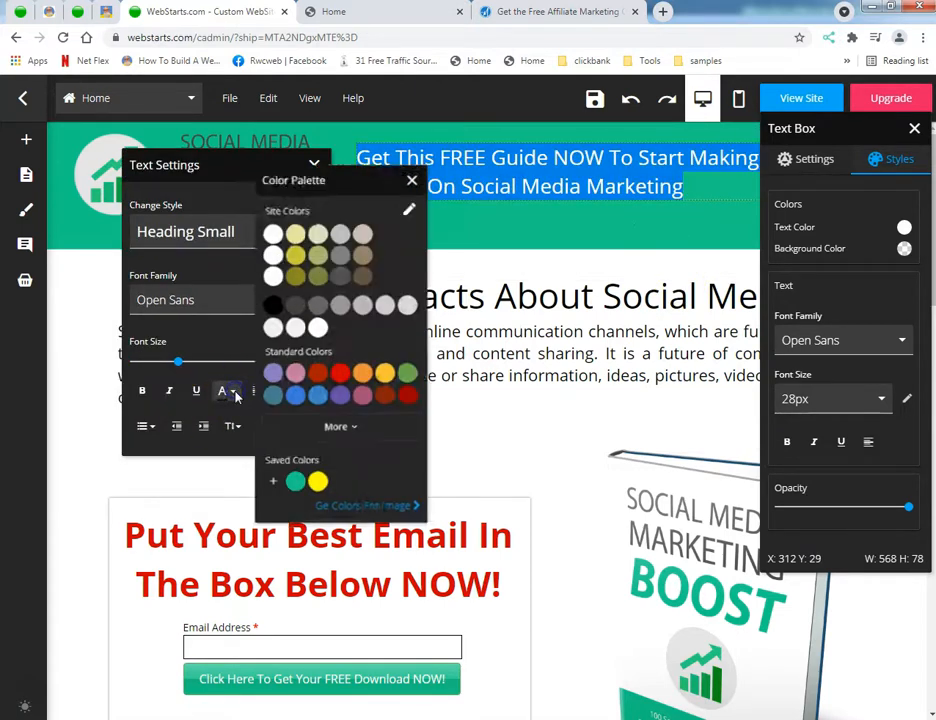
left_click(265, 330)
left_click(417, 238)
Step: Fine-tune the subheading's position and place the banknote icon level with it at the header's right end
left_click_drag(464, 163, 470, 178)
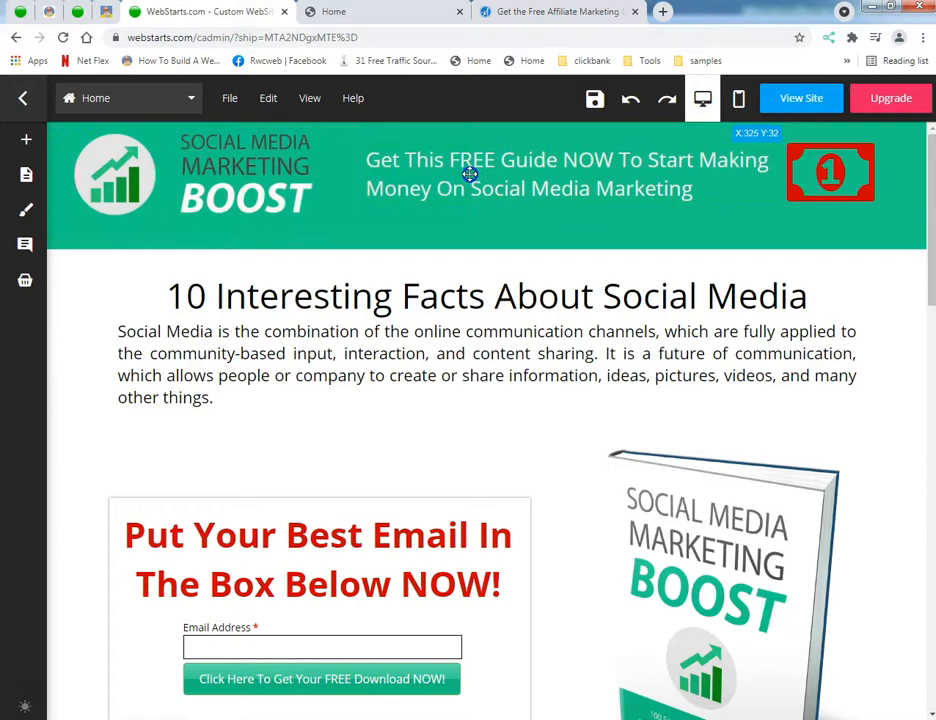
left_click_drag(771, 181, 723, 221)
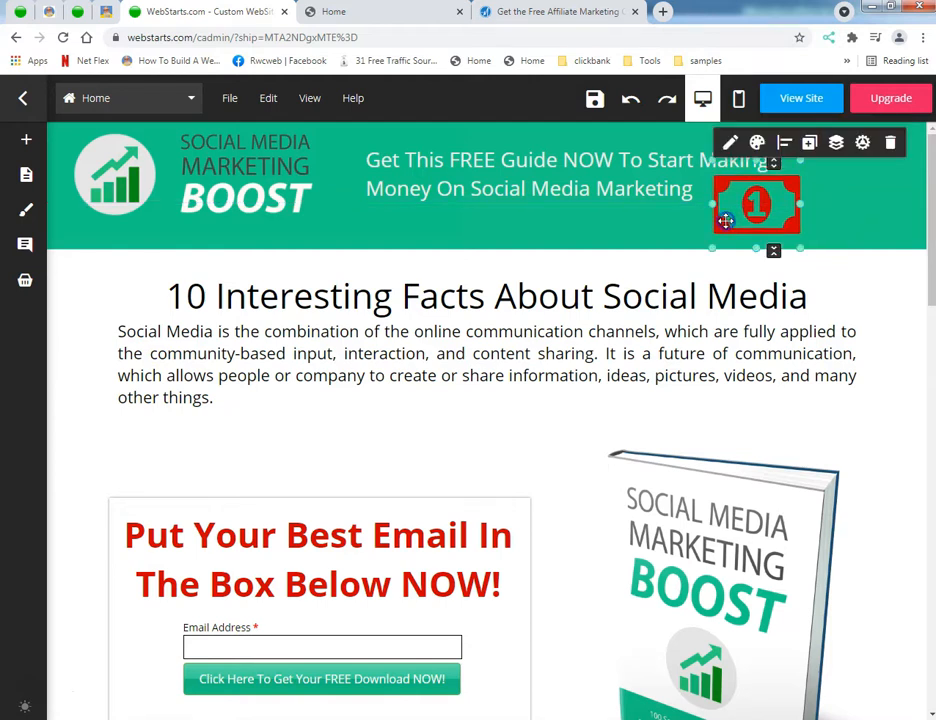
left_click(508, 249)
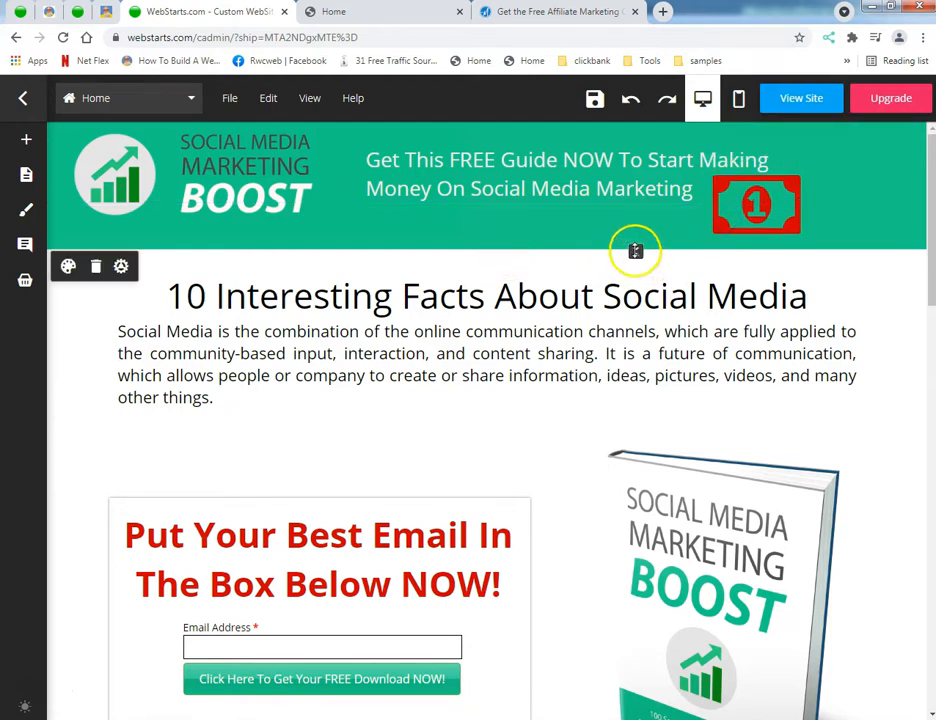
left_click_drag(742, 203, 829, 182)
left_click_drag(605, 171, 616, 178)
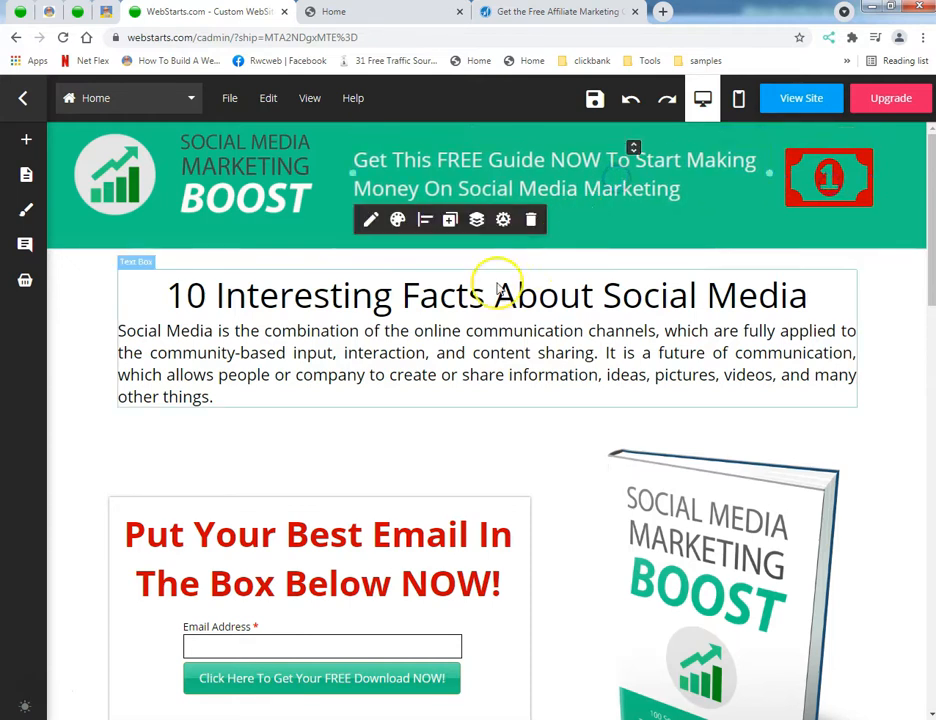
left_click(160, 279)
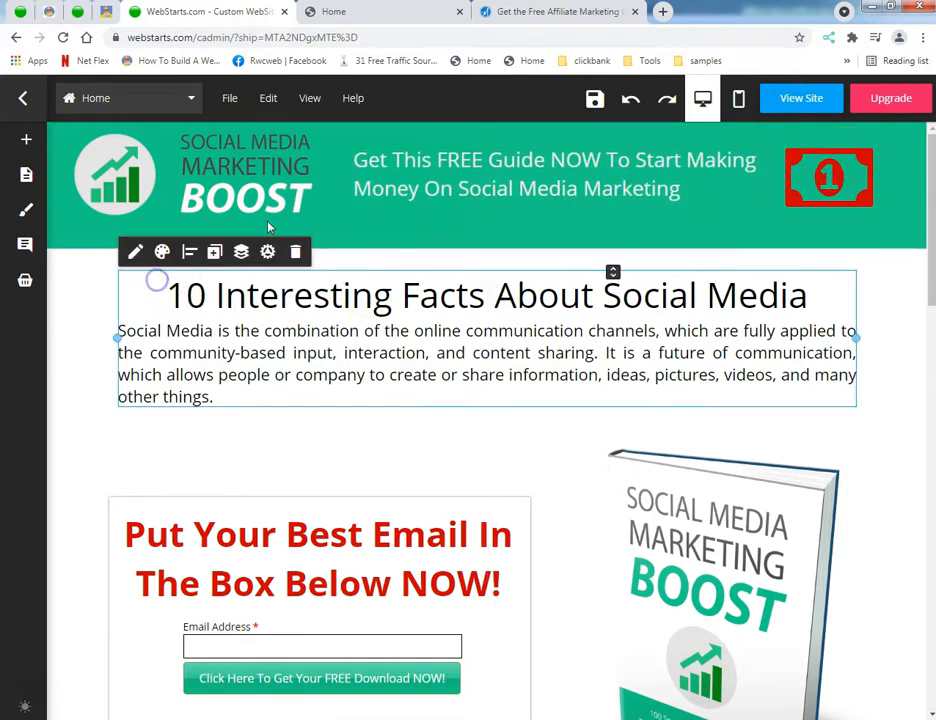
Step: Save the landing page and switch to its published version
left_click(593, 100)
left_click(396, 14)
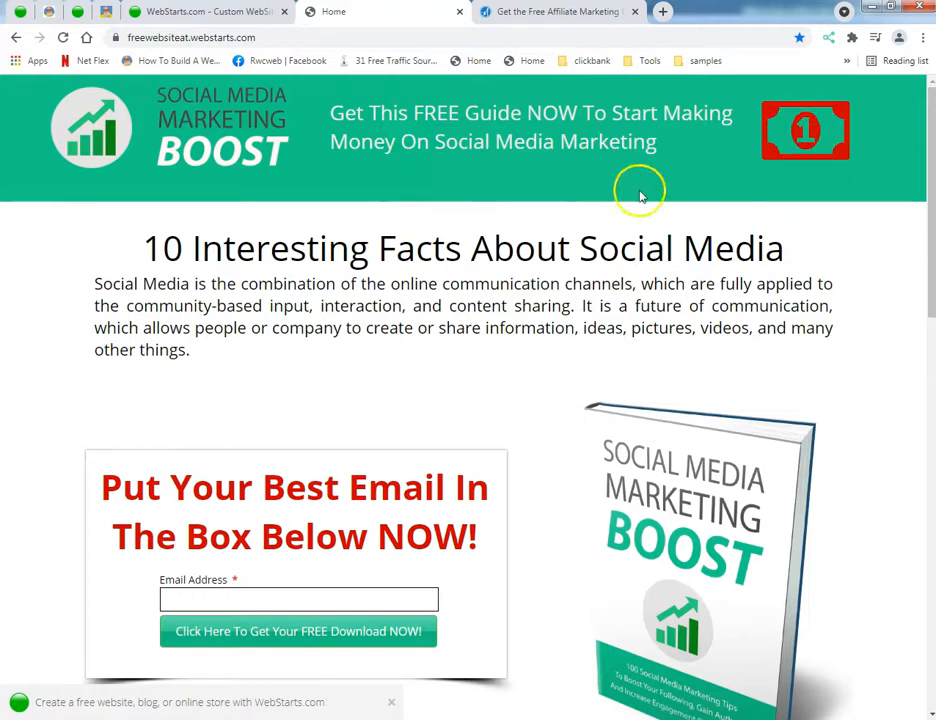
Step: Examine how the published page's header, opt-in form and numbered facts look while moving through the page
scroll(405, 238, "down", 4)
scroll(403, 245, "up", 4)
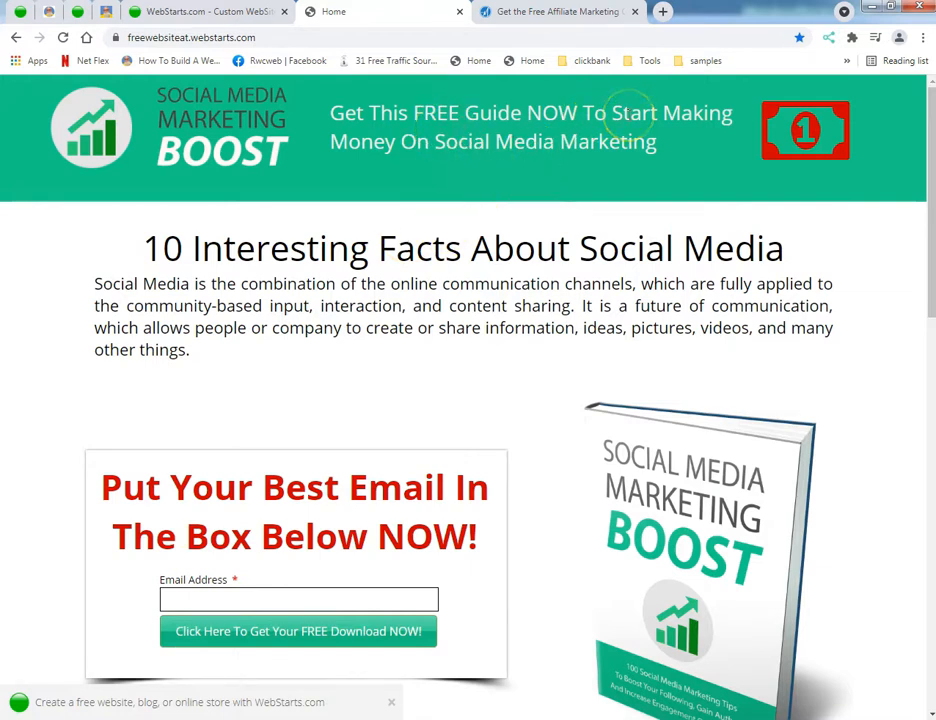
scroll(446, 226, "down", 10)
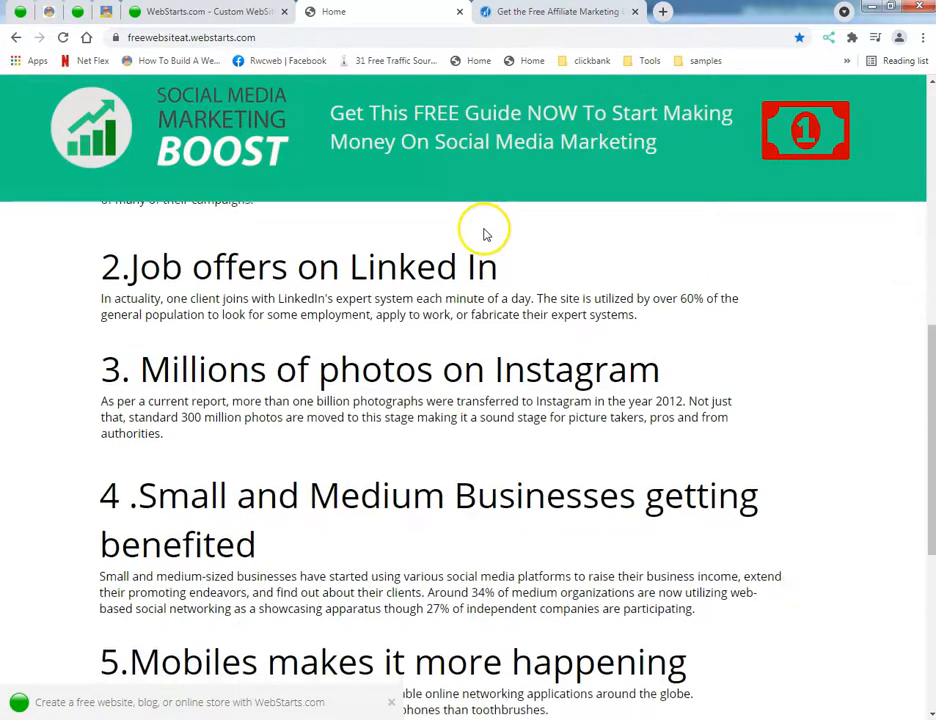
scroll(484, 234, "down", 5)
scroll(486, 236, "up", 15)
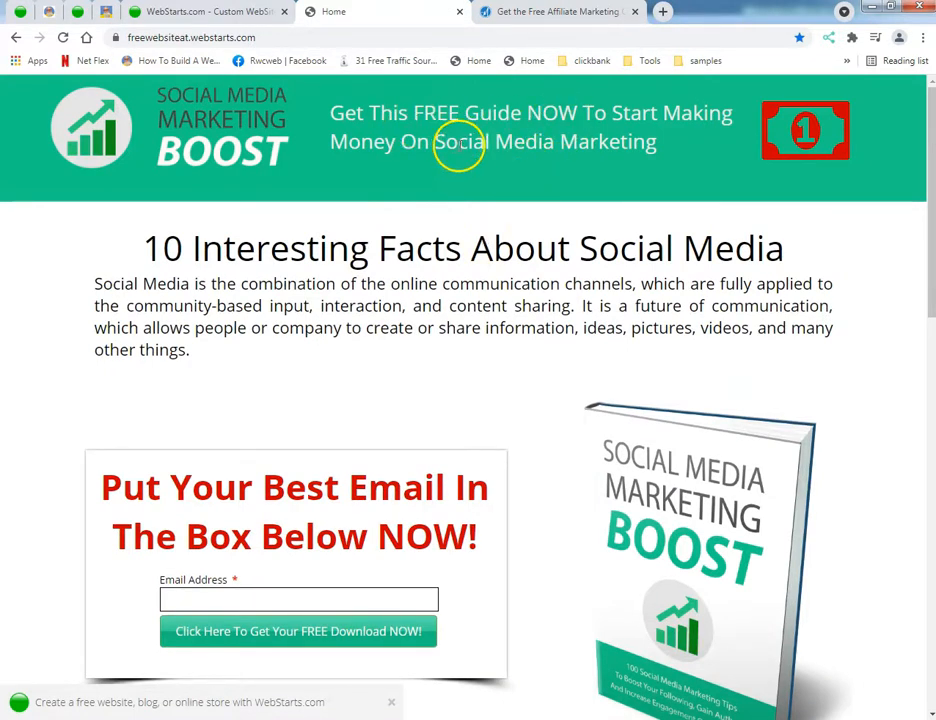
scroll(446, 222, "down", 10)
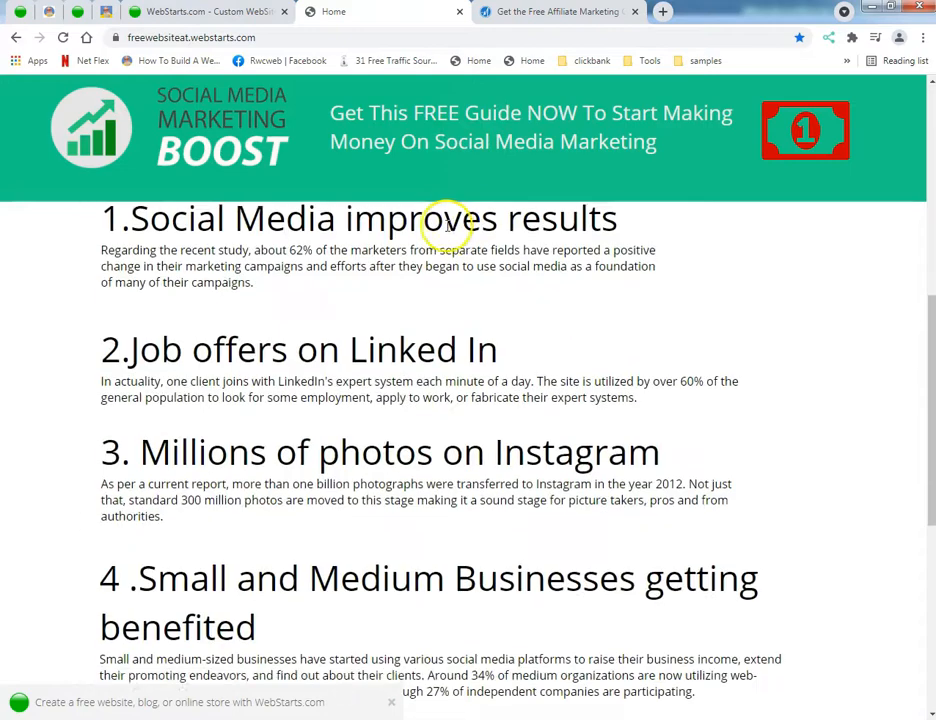
scroll(450, 225, "down", 2)
scroll(452, 224, "up", 15)
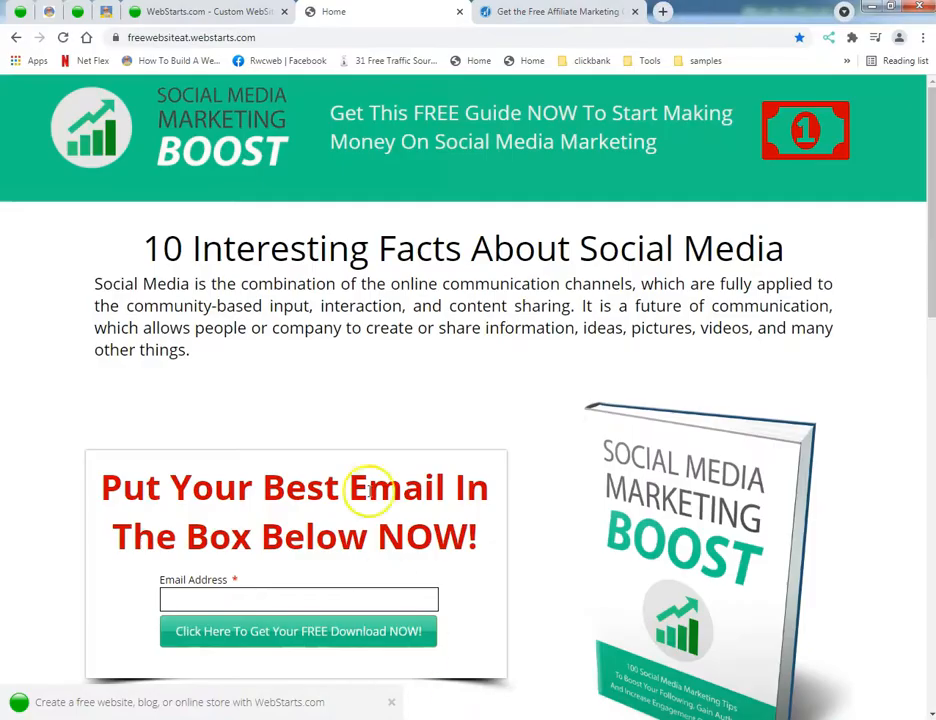
scroll(370, 490, "down", 3)
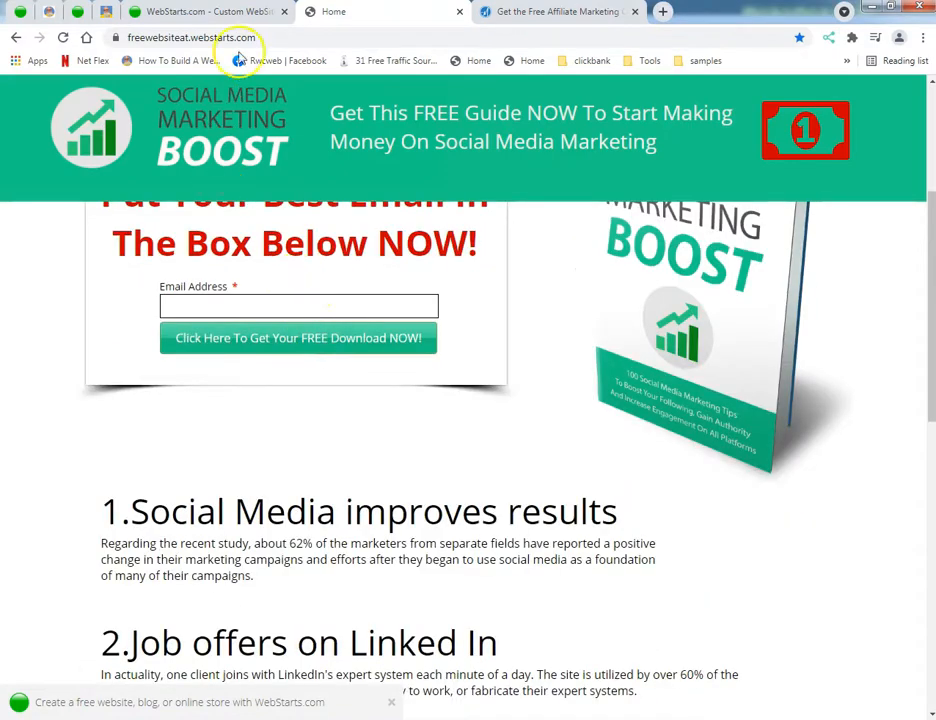
Step: Return to the page editor and add blank space above the footer, below the fifth fact
left_click(244, 11)
scroll(198, 476, "down", 15)
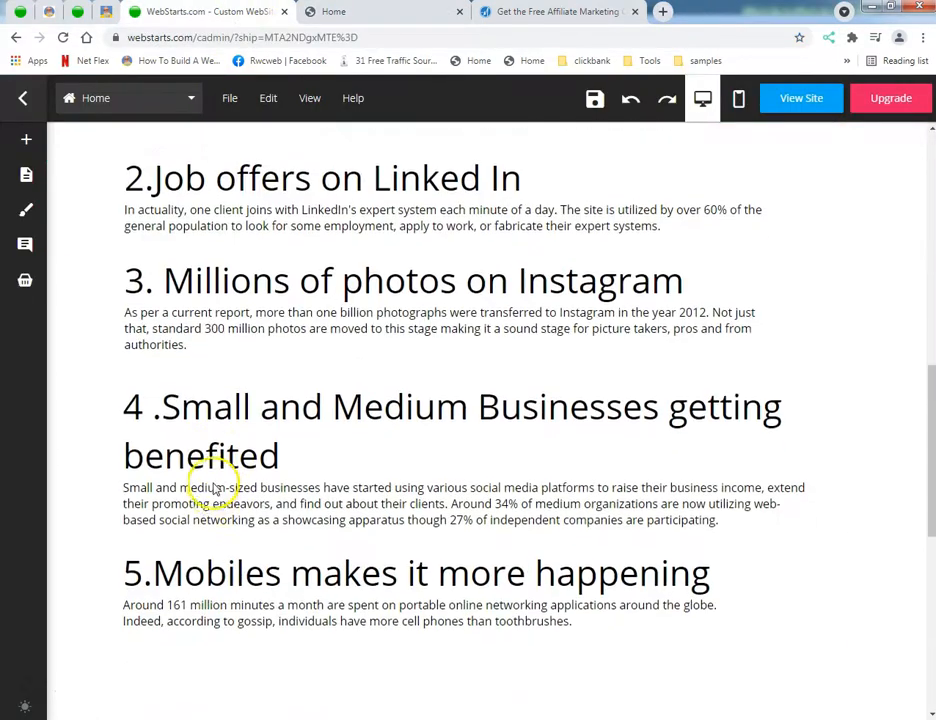
scroll(219, 484, "down", 2)
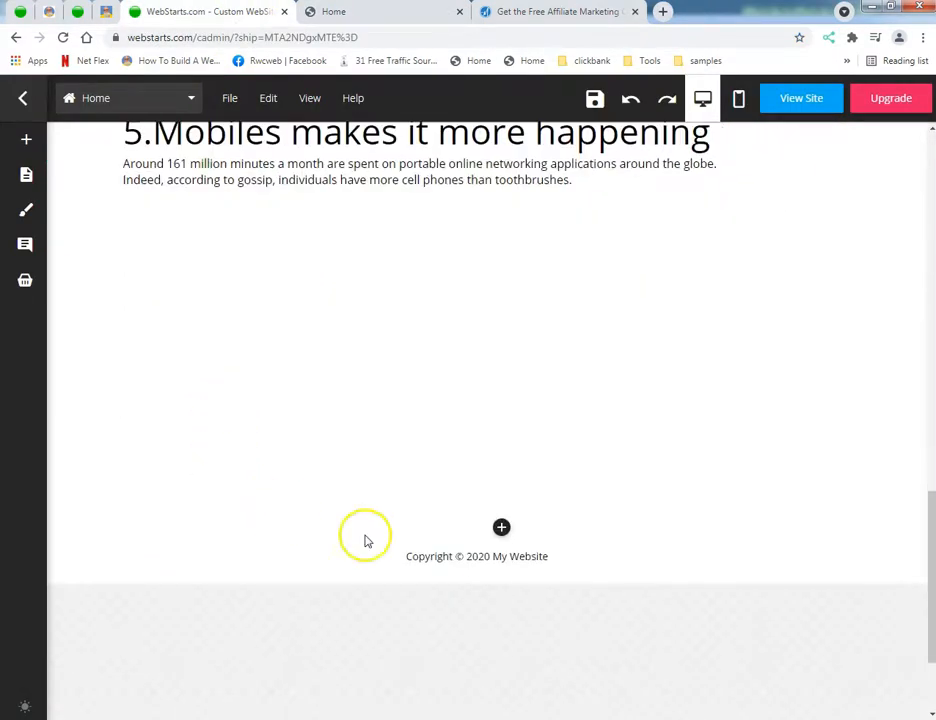
left_click(502, 528)
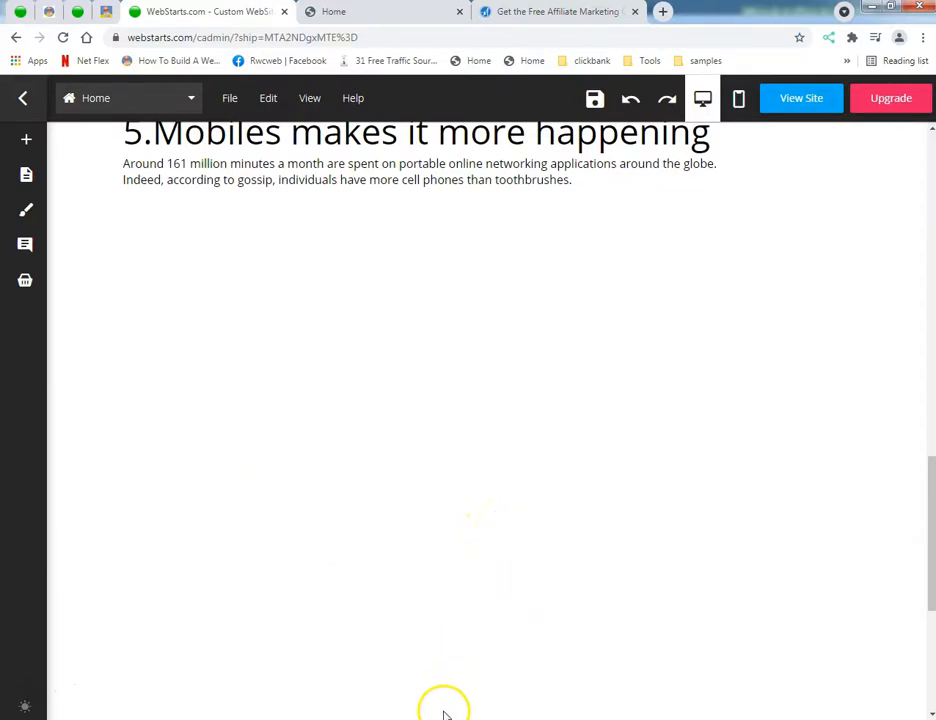
Step: Copy item 6, "Deals on Social Media", from the Notepad article and return to the page editor
key("alt+Tab")
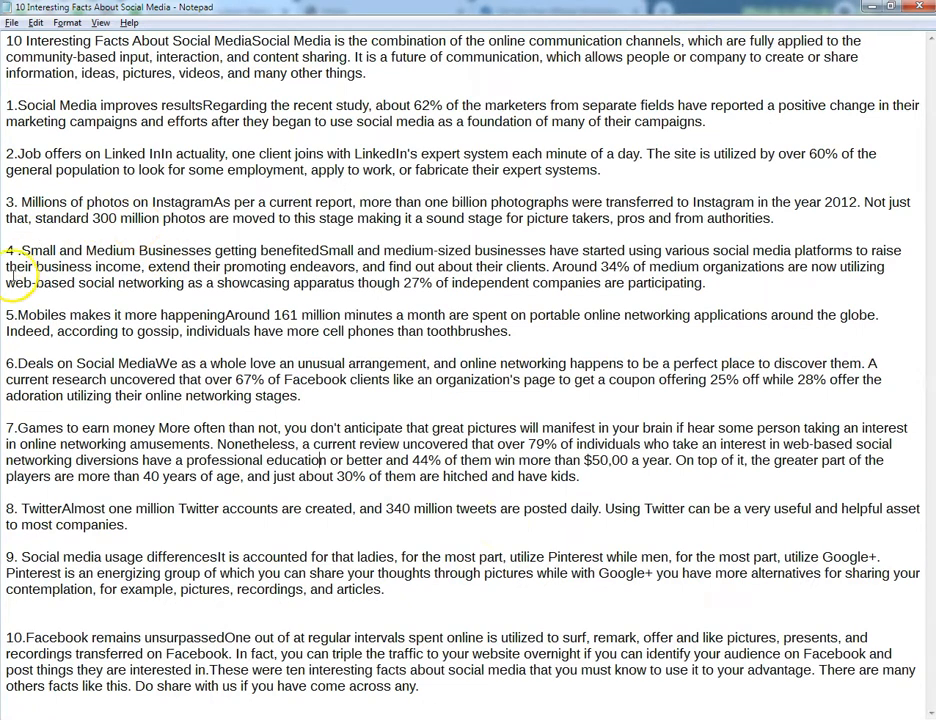
left_click_drag(8, 364, 302, 396)
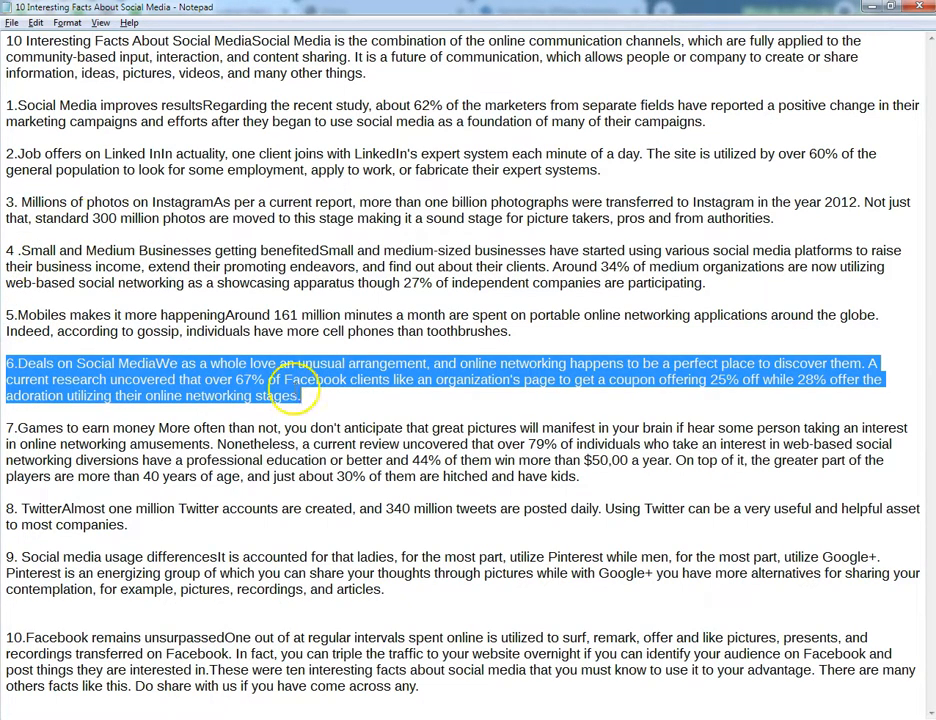
key("alt+Tab")
Step: Add a heading text box and place it below the fifth fact, aligned with that section's left edge
mouse_move(18, 545)
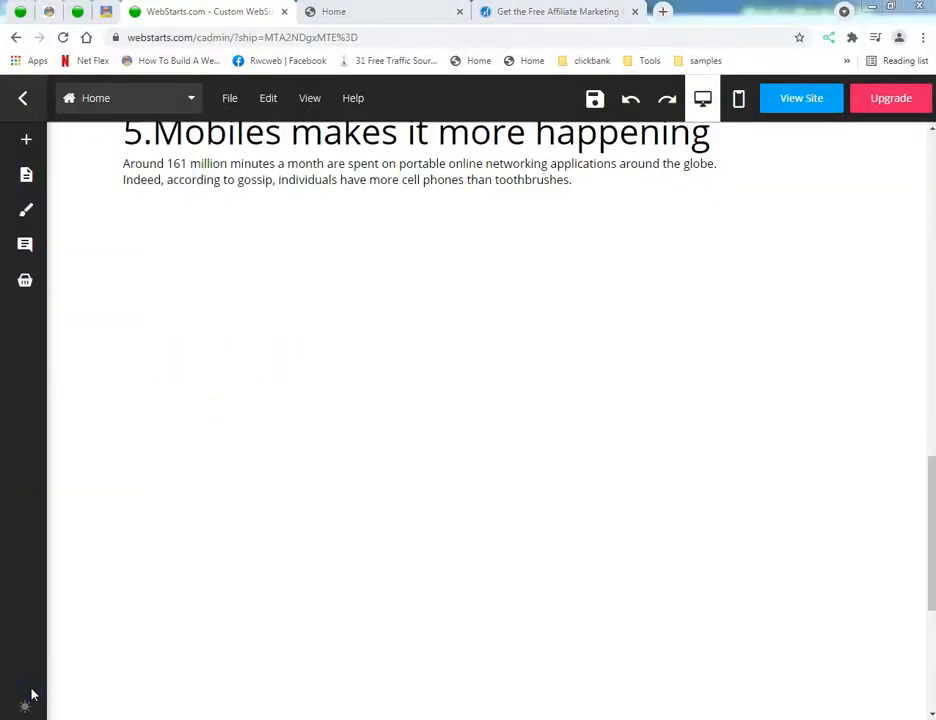
mouse_move(98, 535)
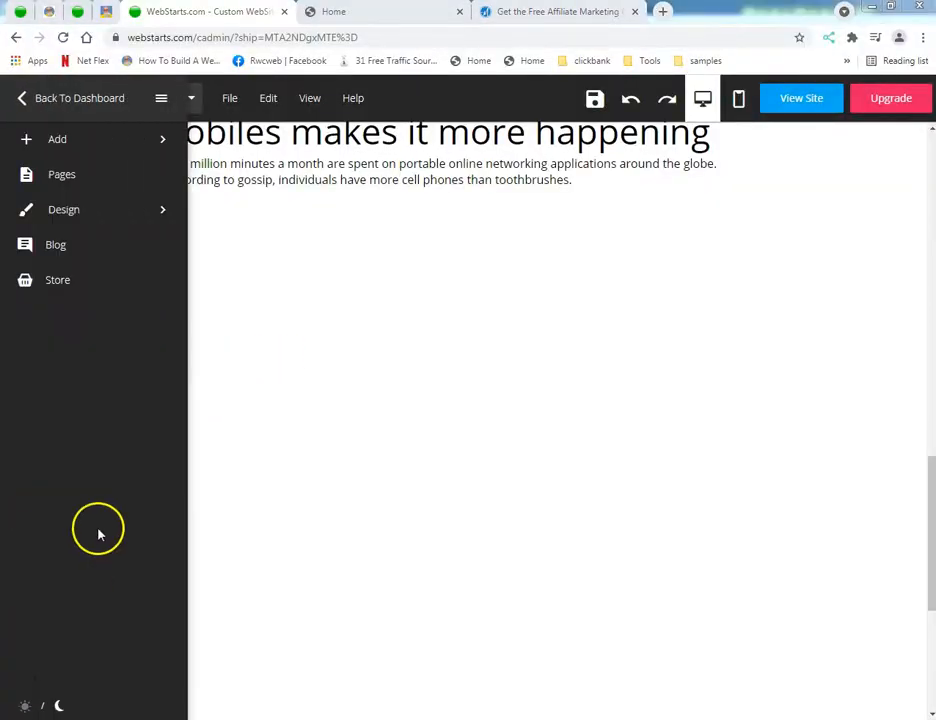
left_click(98, 147)
left_click(84, 174)
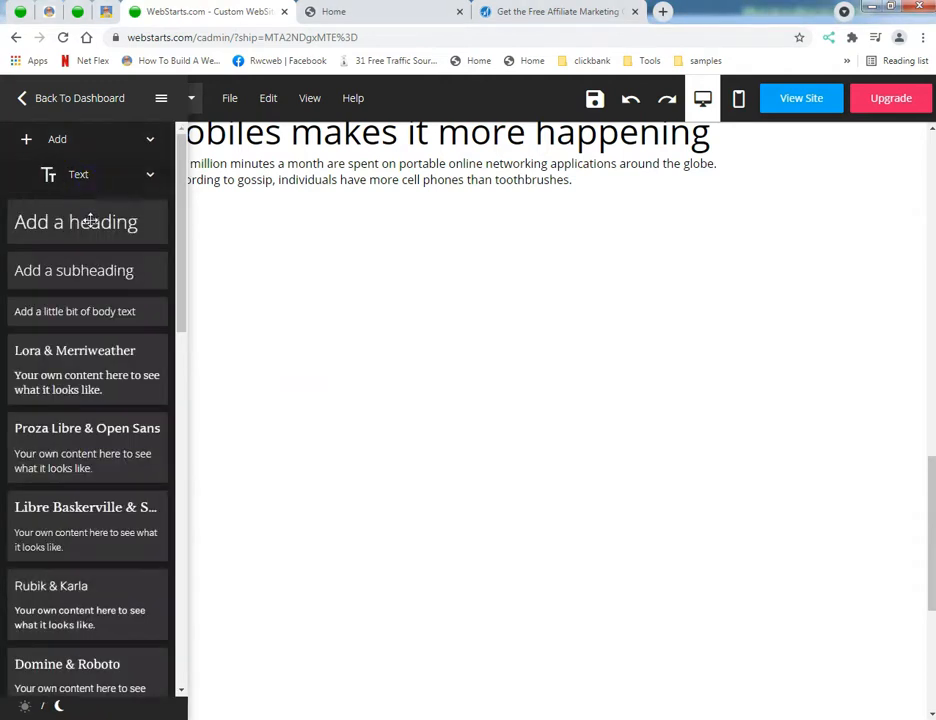
left_click(90, 220)
left_click_drag(244, 286, 191, 248)
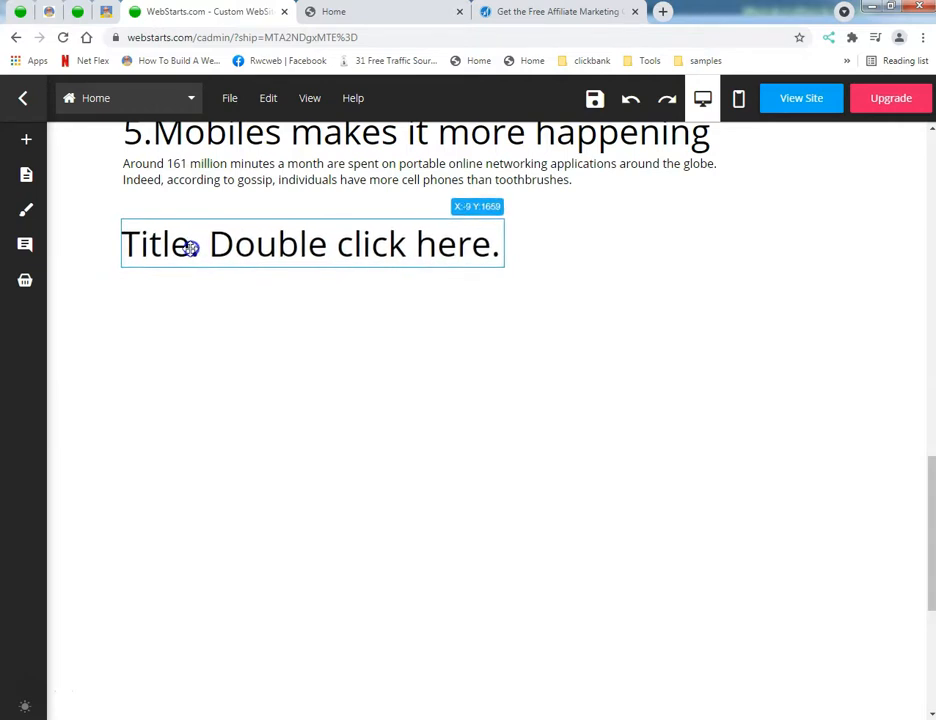
Step: Replace the new heading's placeholder text with the copied "6.Deals on Social Media" section
left_click(140, 201)
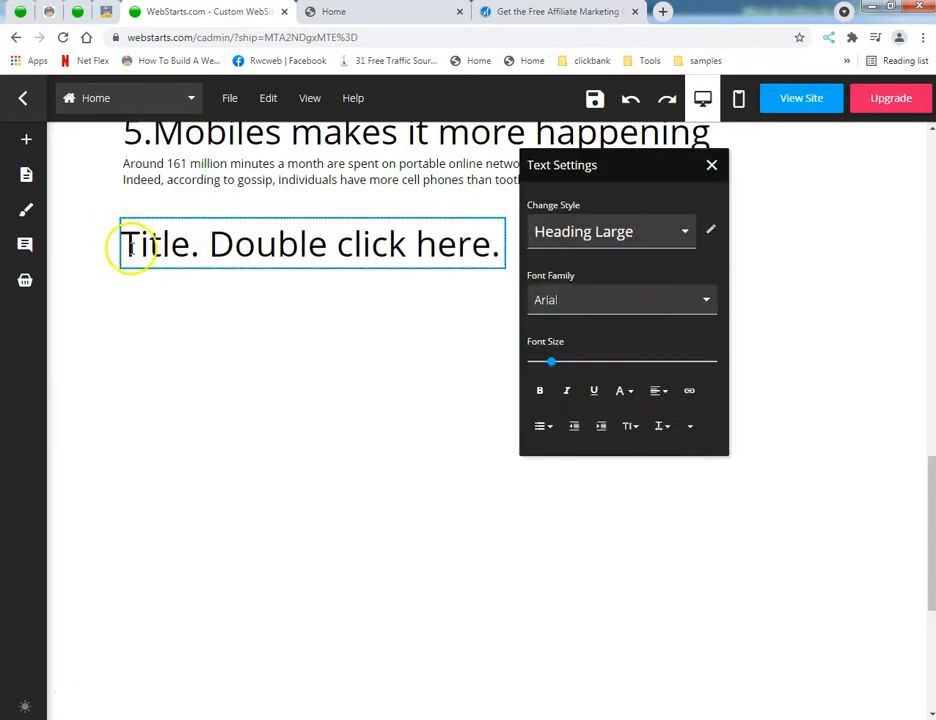
key("ctrl+a")
type("6.Deals on Social Media We as a whole love an unusual arrangement, and online networking happens to be a perfect place to discover them. A current research uncovered that over 67% of Facebook clients like an organization's page to get a coupon offering 25% off while 28% offer the adoration utilizing their online networking stages.")
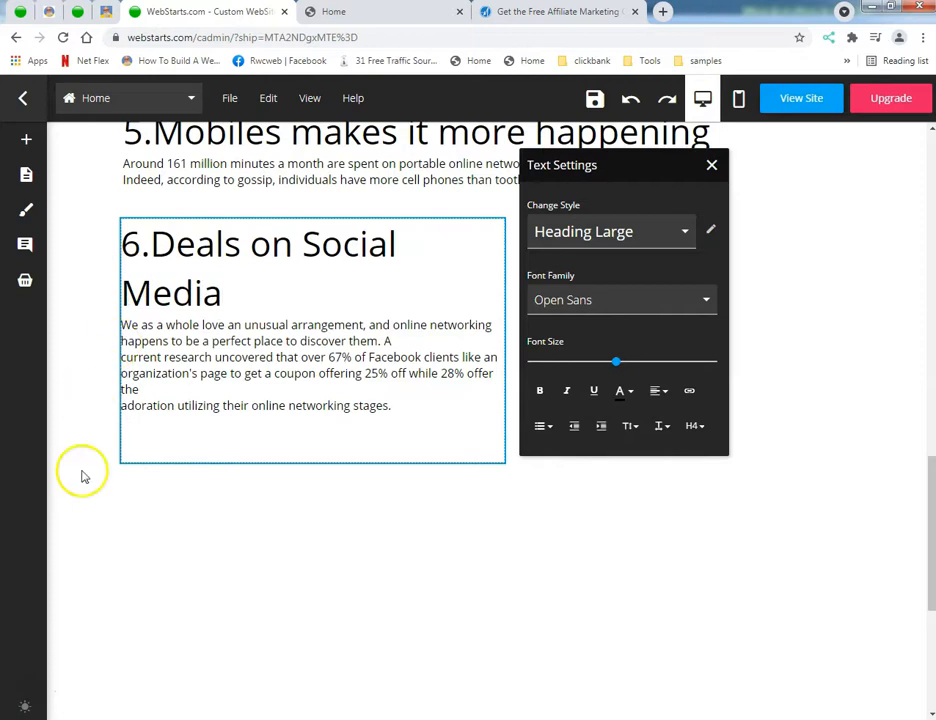
left_click(258, 497)
Step: Widen the section 6 text box so its heading fits on one line and move it up beneath section 5
left_click(290, 330)
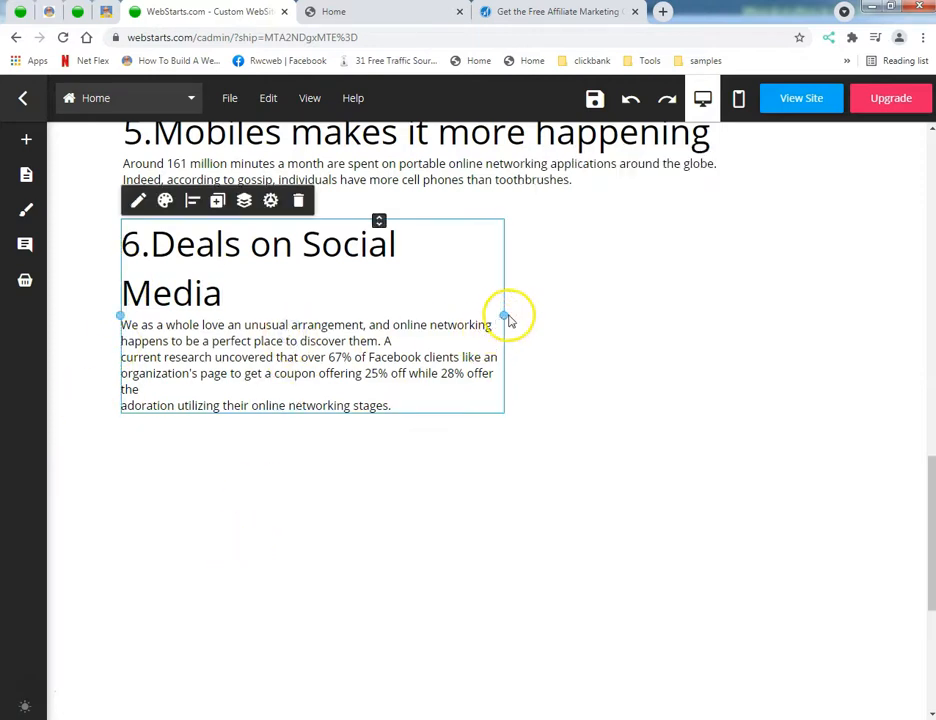
left_click_drag(507, 315, 904, 323)
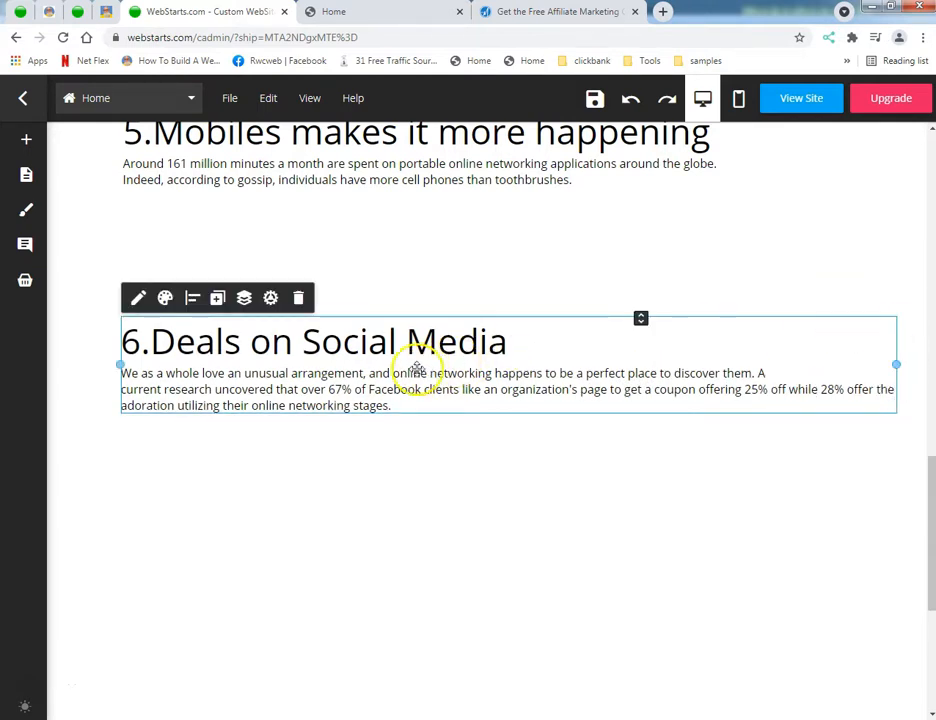
left_click_drag(413, 363, 391, 253)
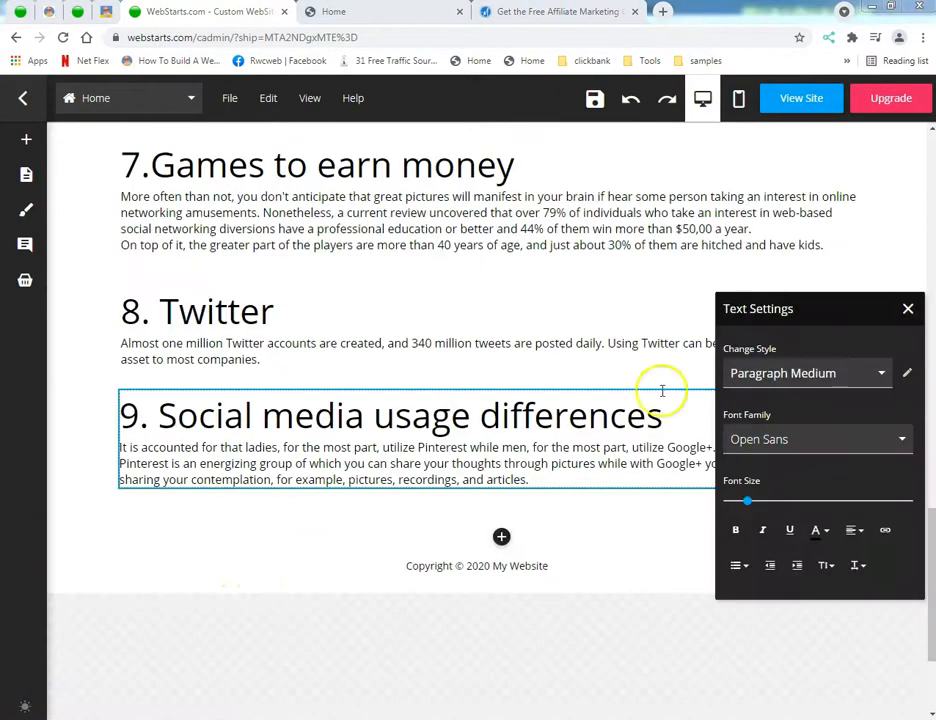
Step: Remove the line break before "Pinterest" in section 9 so its paragraph runs continuously
left_click(908, 310)
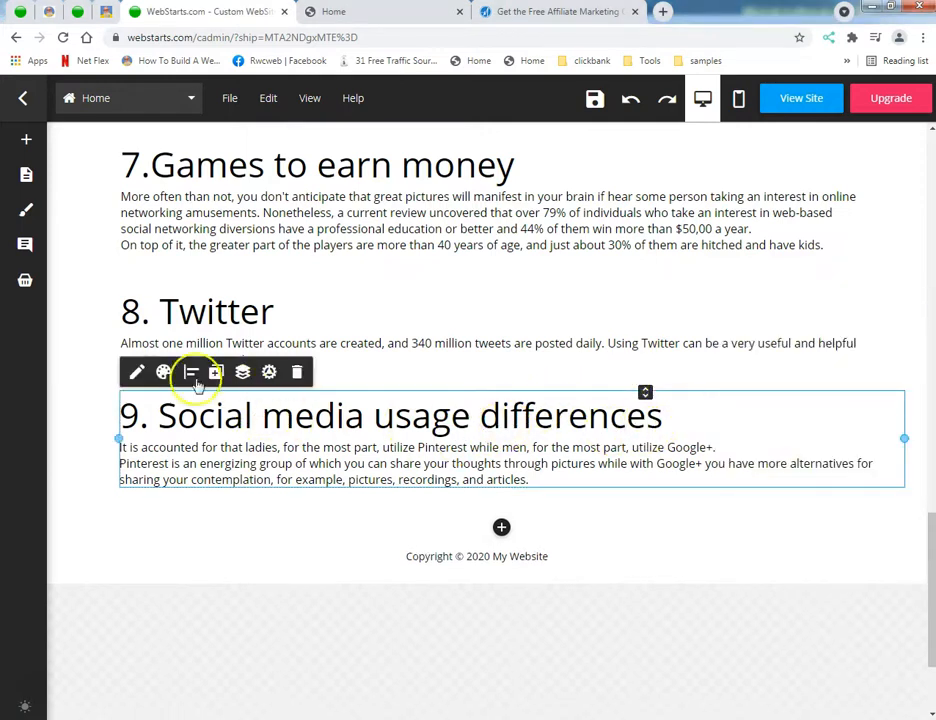
left_click(136, 372)
left_click_drag(808, 310, 313, 102)
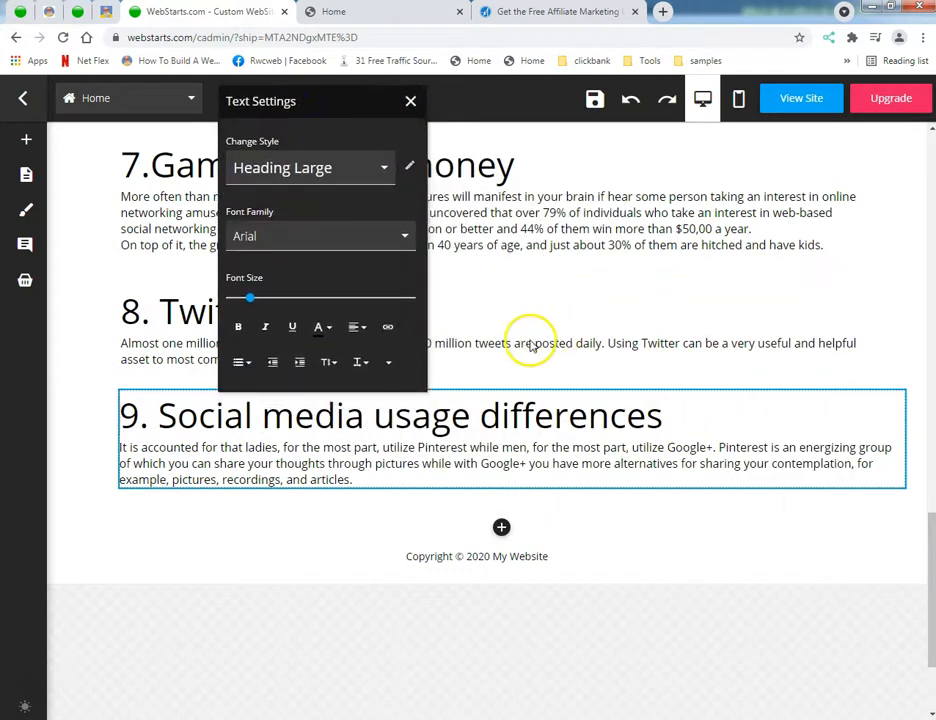
left_click(410, 103)
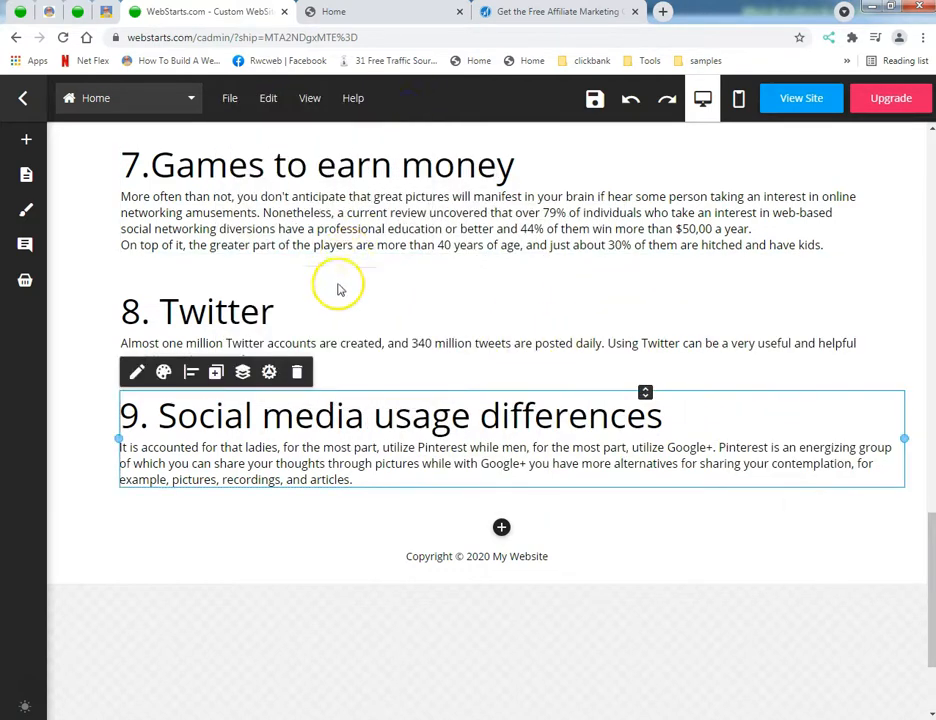
Step: Add more blank space above the footer, below section 9, for another section
scroll(250, 540, "up", 1)
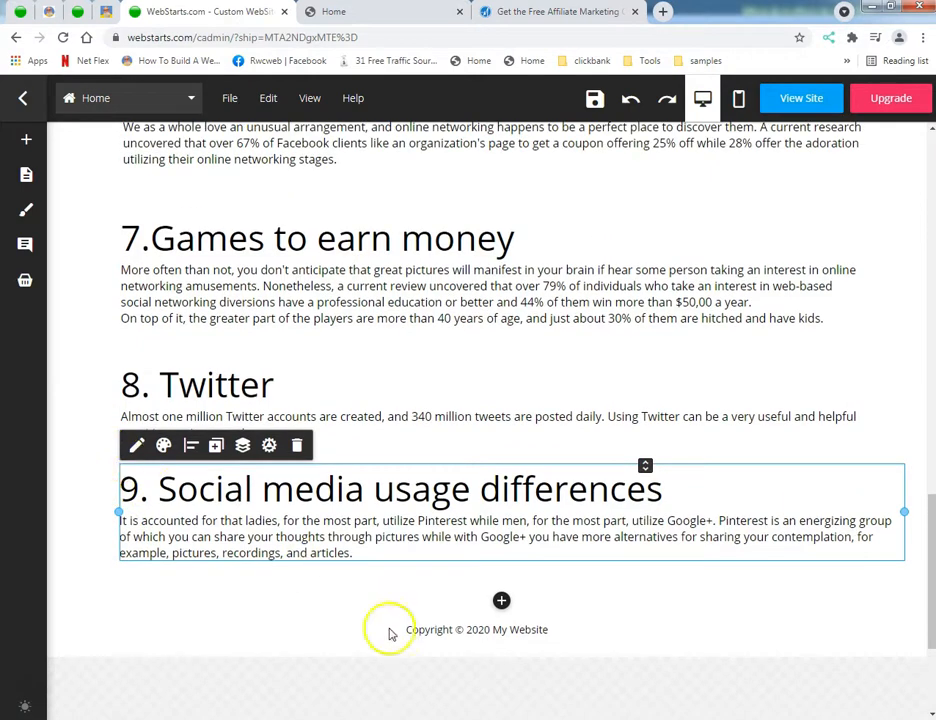
left_click(501, 601)
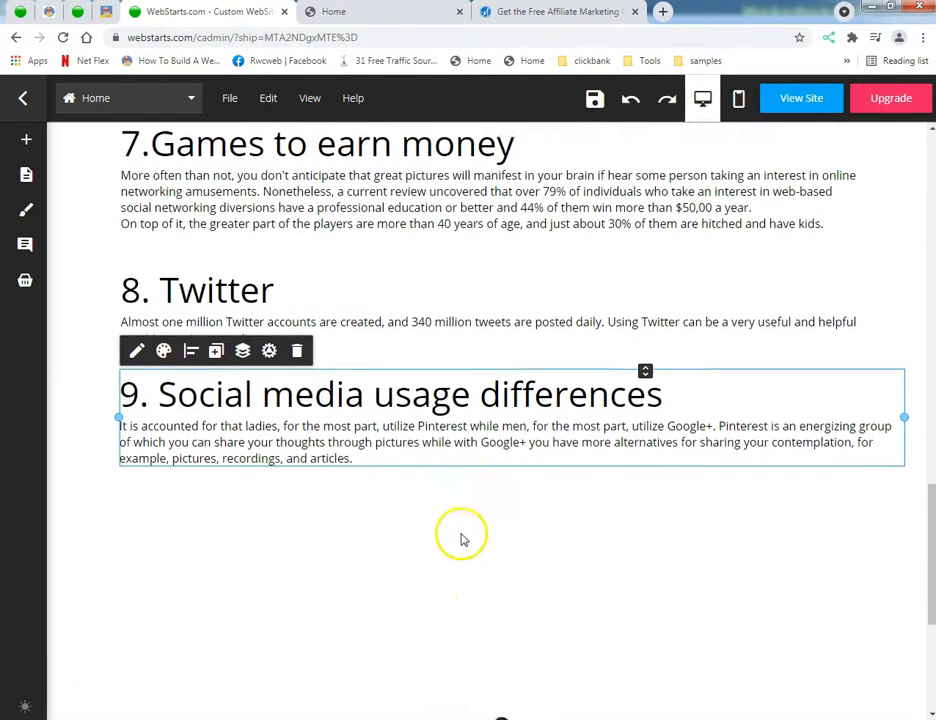
scroll(370, 530, "up", 3)
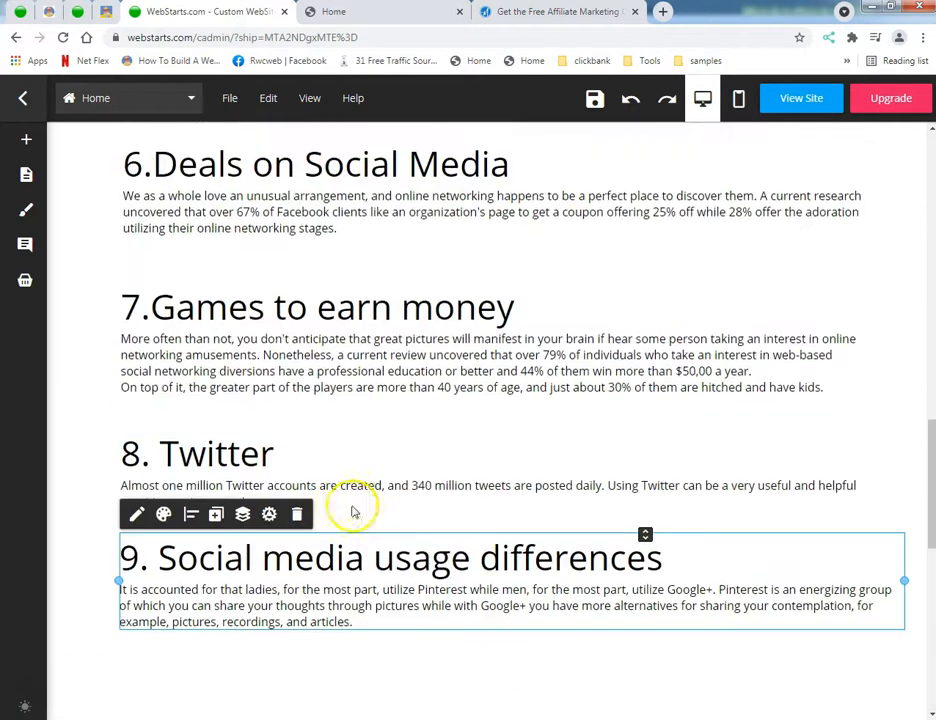
left_click(355, 490)
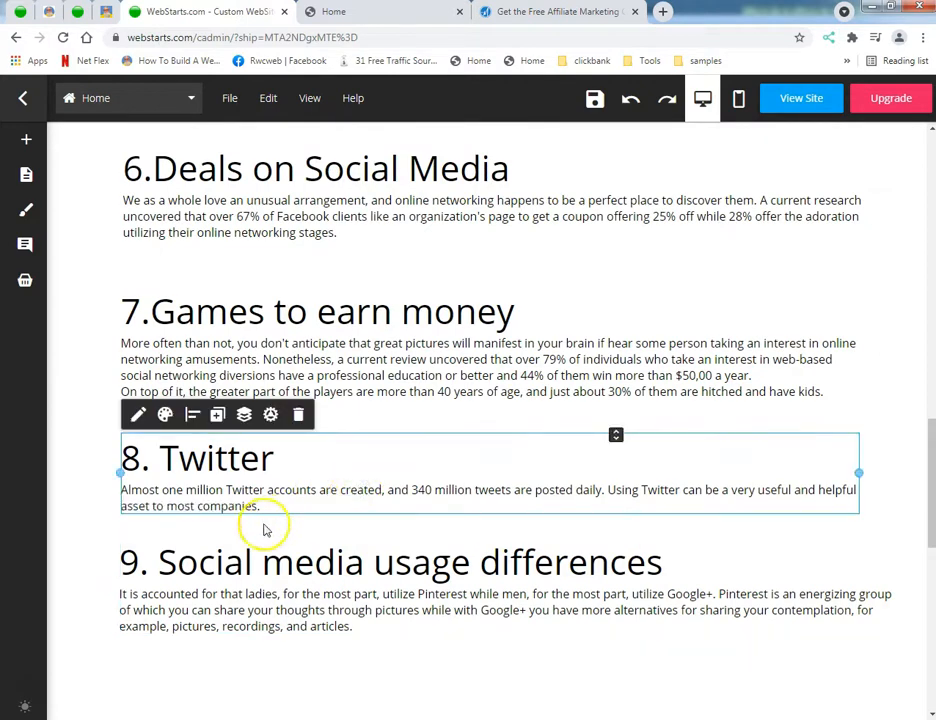
Step: Copy item 10, "Facebook remains unsurpassed", with its closing sentences from the Notepad article, and close Notepad
key("alt+Tab")
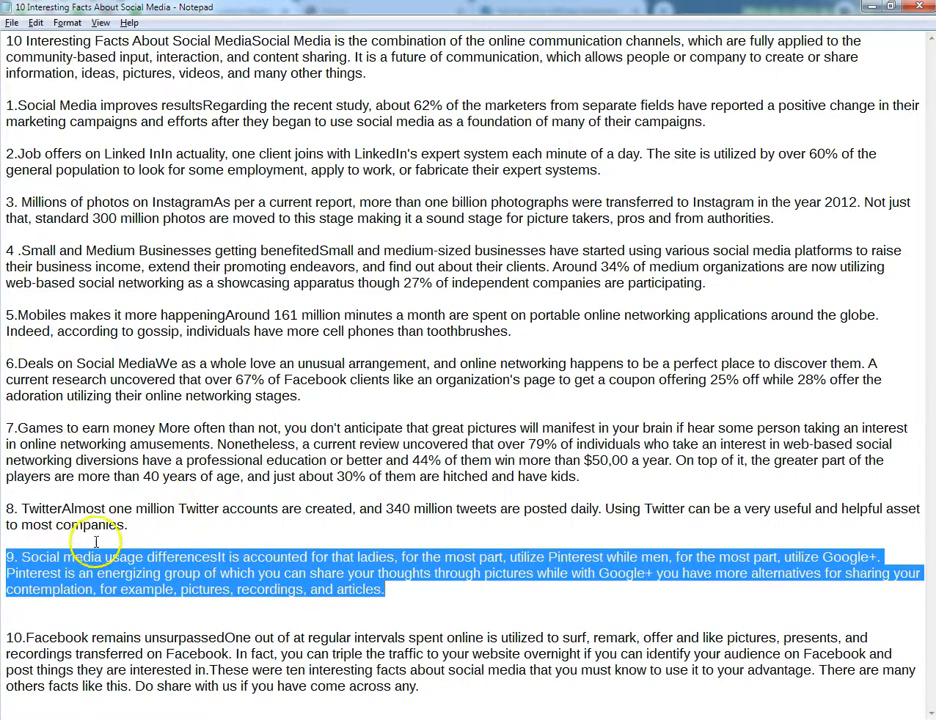
left_click_drag(6, 637, 460, 683)
right_click(393, 654)
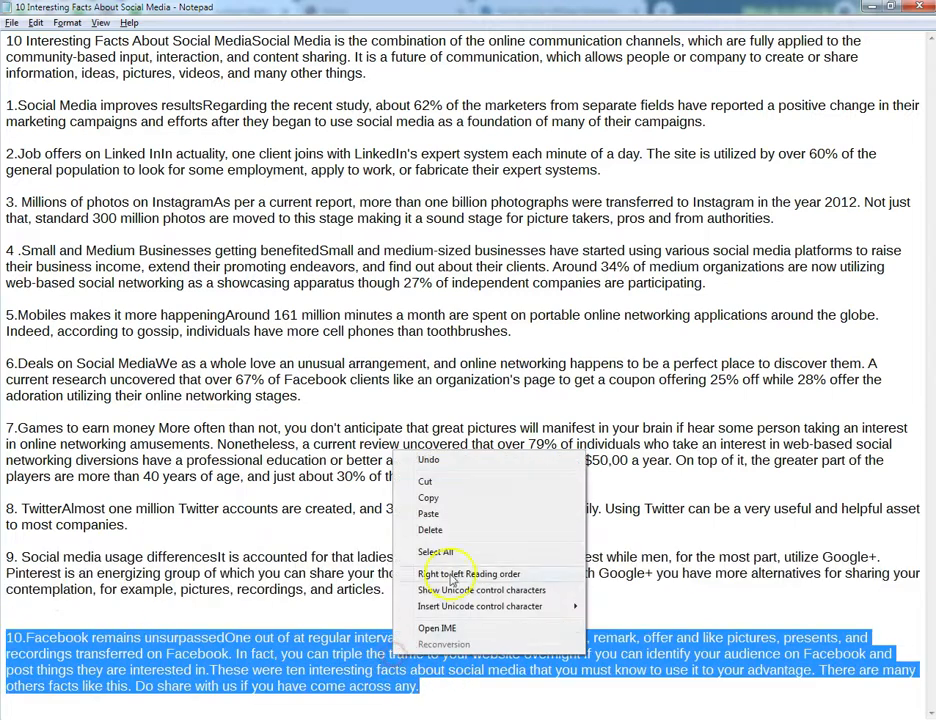
left_click(470, 498)
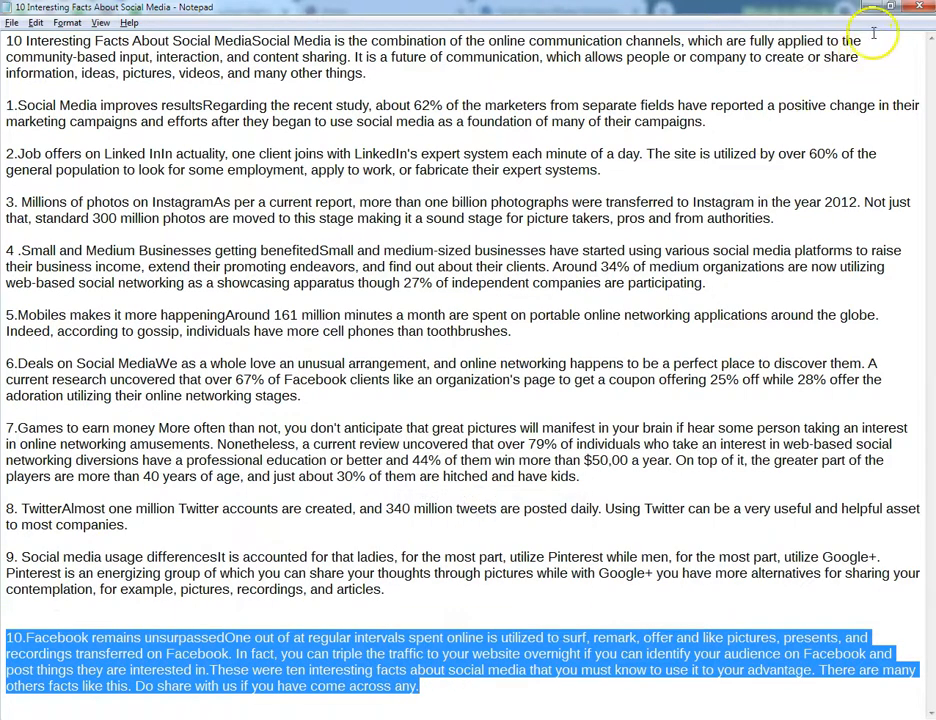
left_click(918, 12)
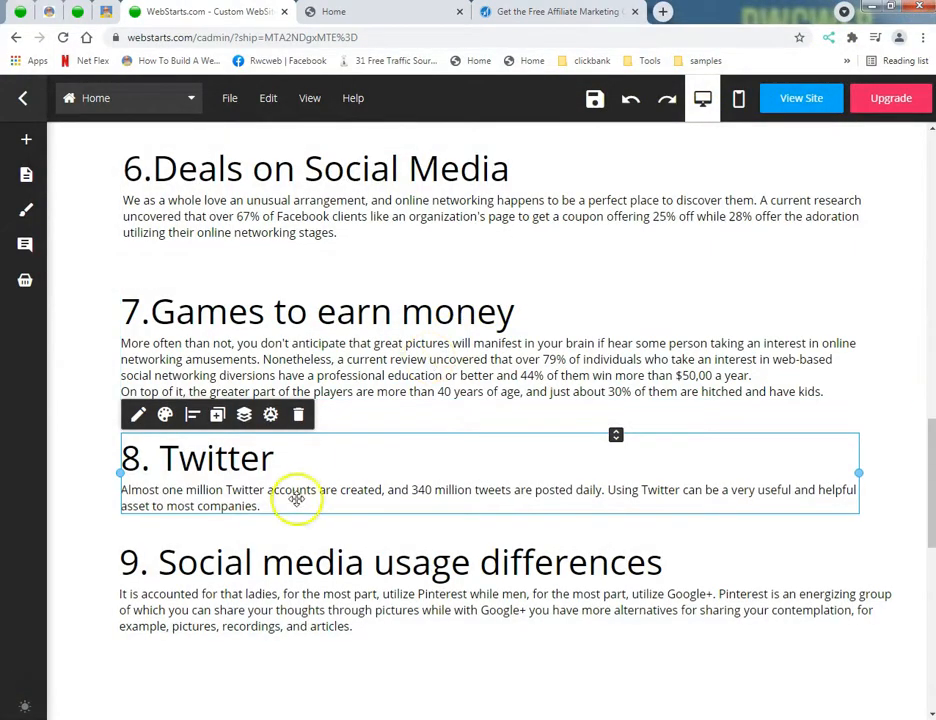
Step: Add another heading text box and place it directly below section 9, aligned with its left edge
left_click(22, 144)
left_click(44, 148)
left_click(50, 175)
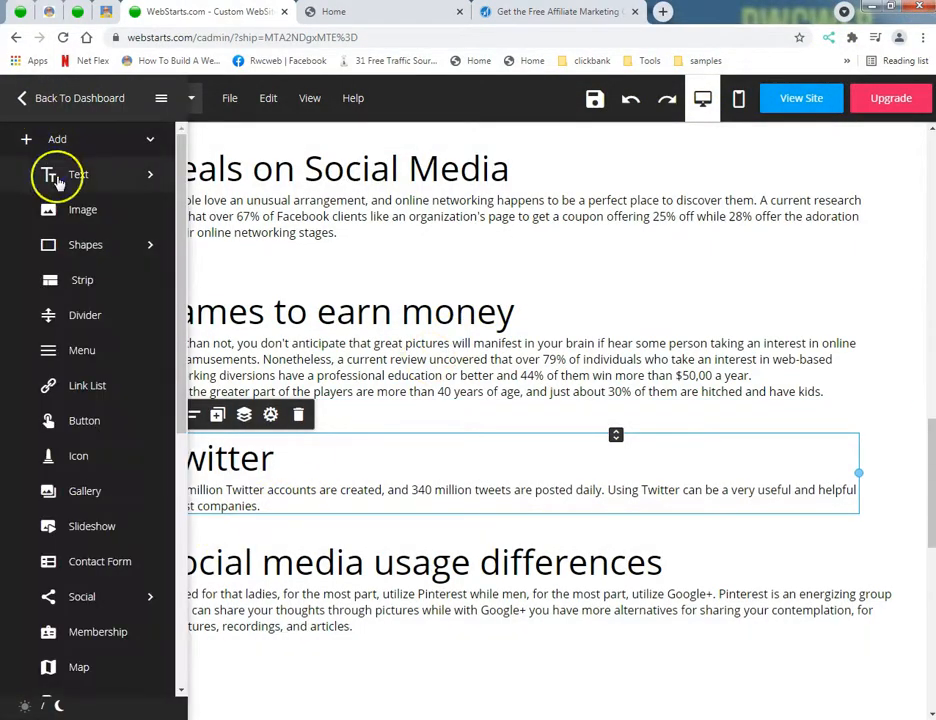
left_click(77, 228)
scroll(248, 378, "down", 3)
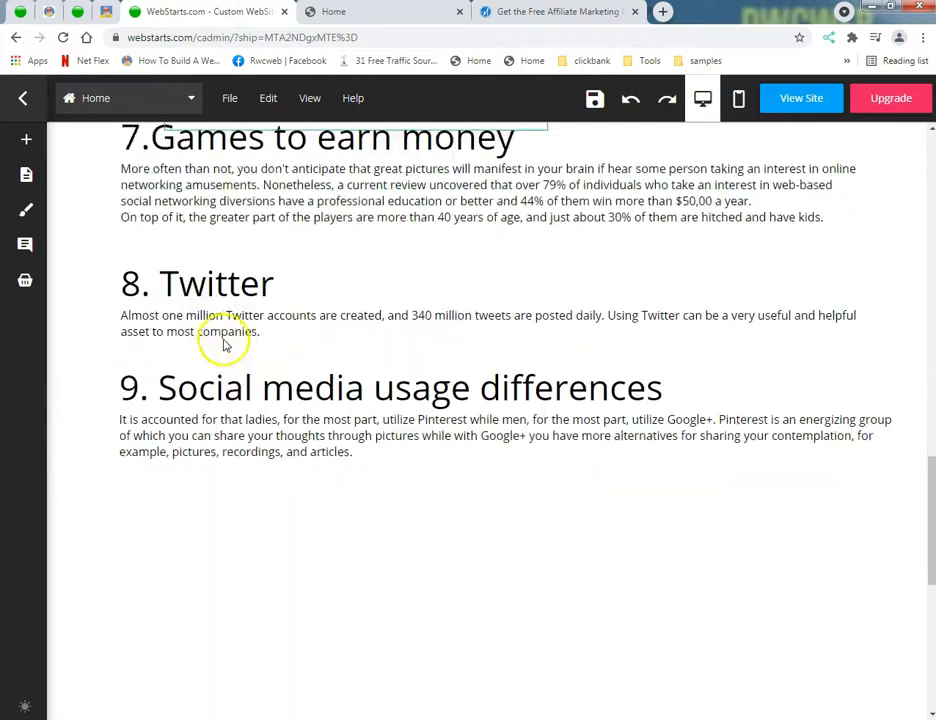
scroll(229, 258, "up", 3)
left_click_drag(234, 222, 200, 600)
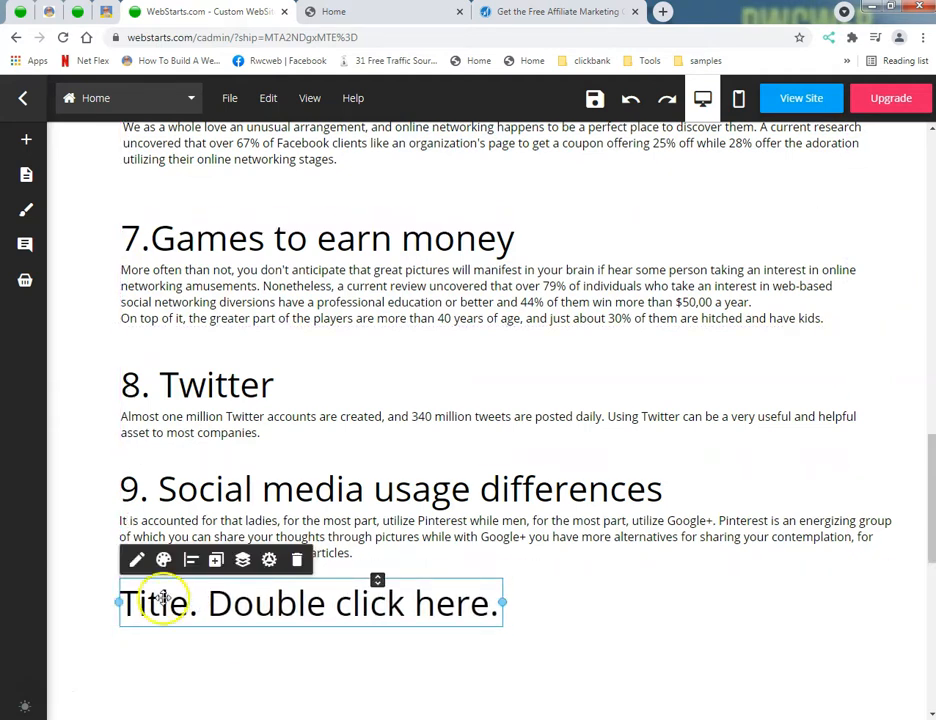
Step: Widen the new heading text box below section 9 so it spans nearly the full width of section 9's text
left_click(137, 559)
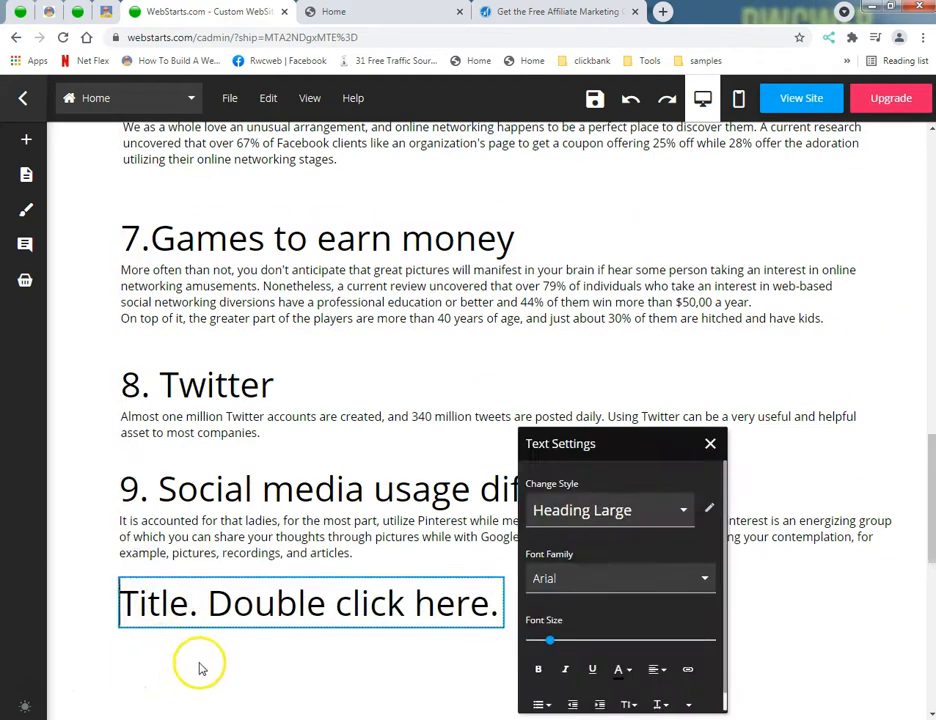
left_click(200, 664)
left_click(432, 598)
left_click_drag(504, 603, 892, 603)
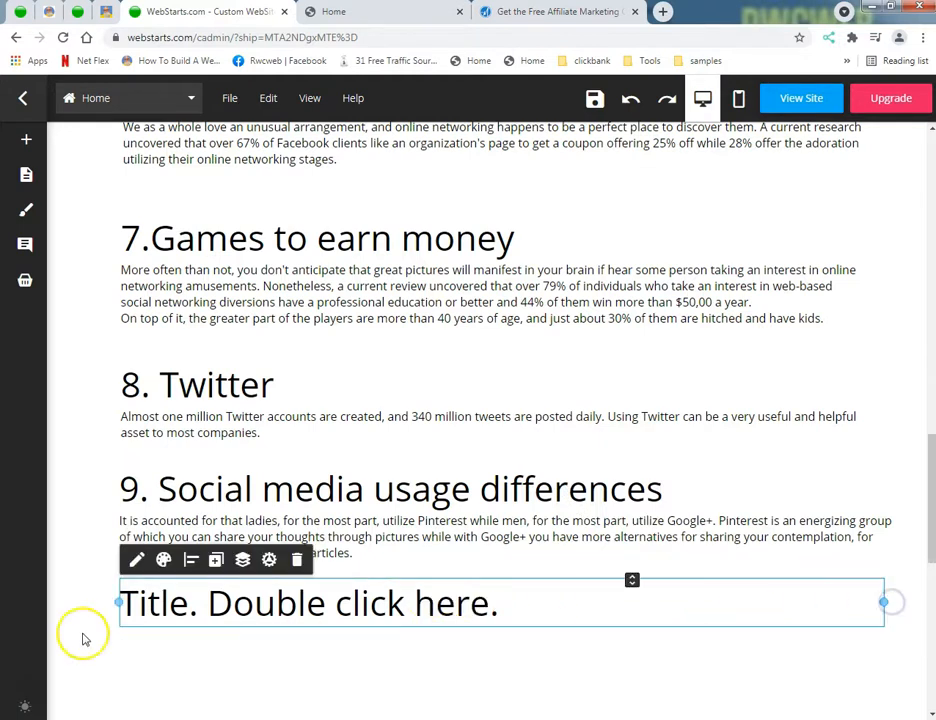
Step: Replace the placeholder title in the new text box with the copied "10.Facebook remains unsurpassed" item and its closing sentences
left_click(220, 604)
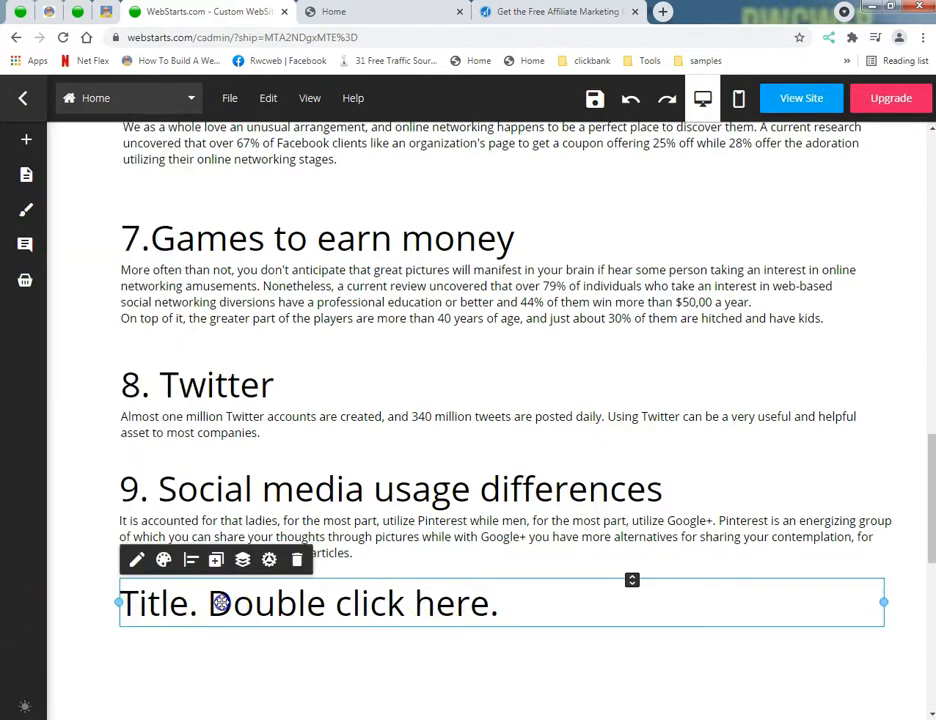
left_click(135, 560)
triple_click(145, 603)
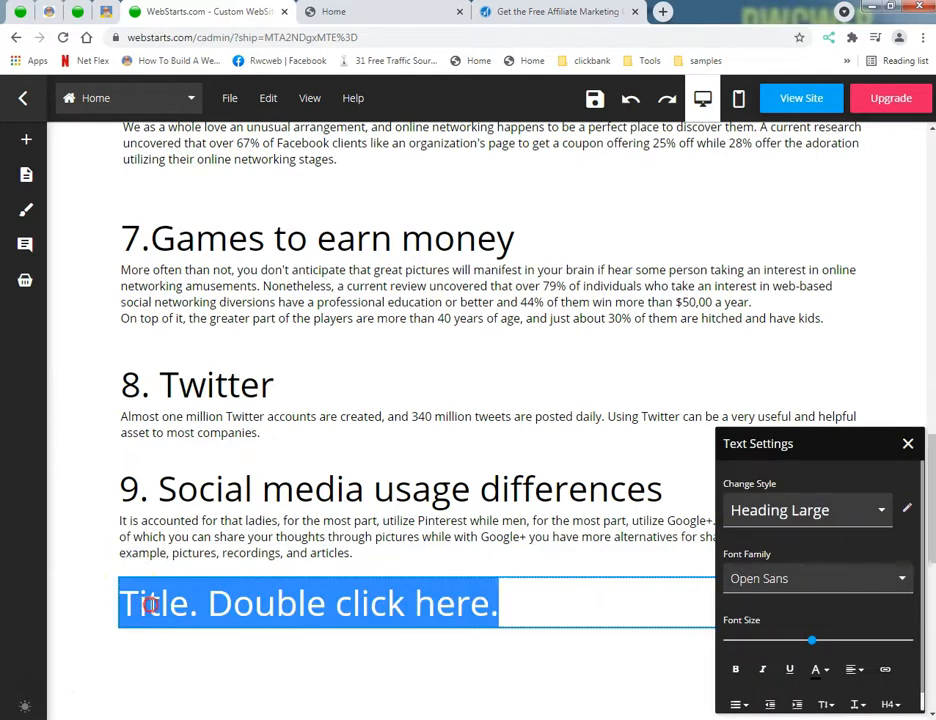
right_click(185, 604)
left_click(230, 445)
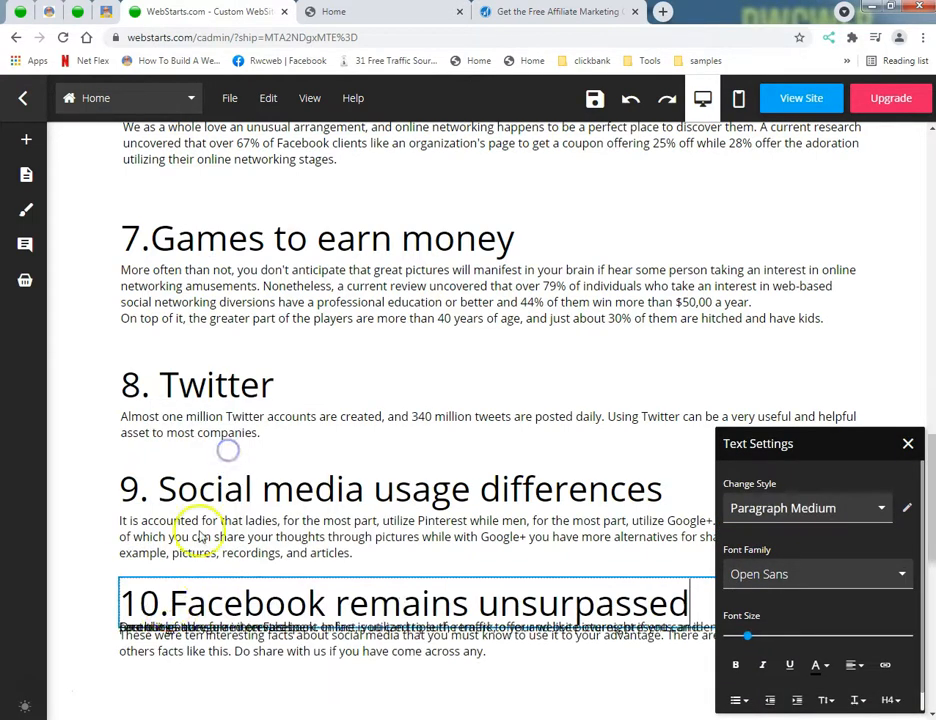
left_click(121, 673)
scroll(150, 604, "down", 2)
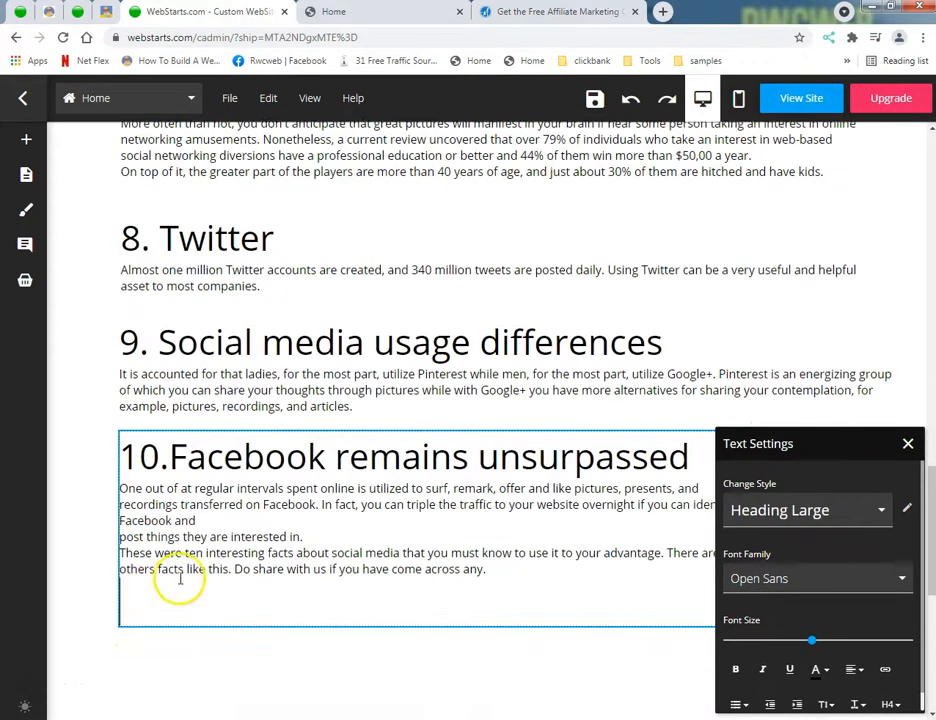
Step: Widen section 10's text box so its second line ends with "Facebook" and its edge lines up with section 9's box
left_click(222, 521)
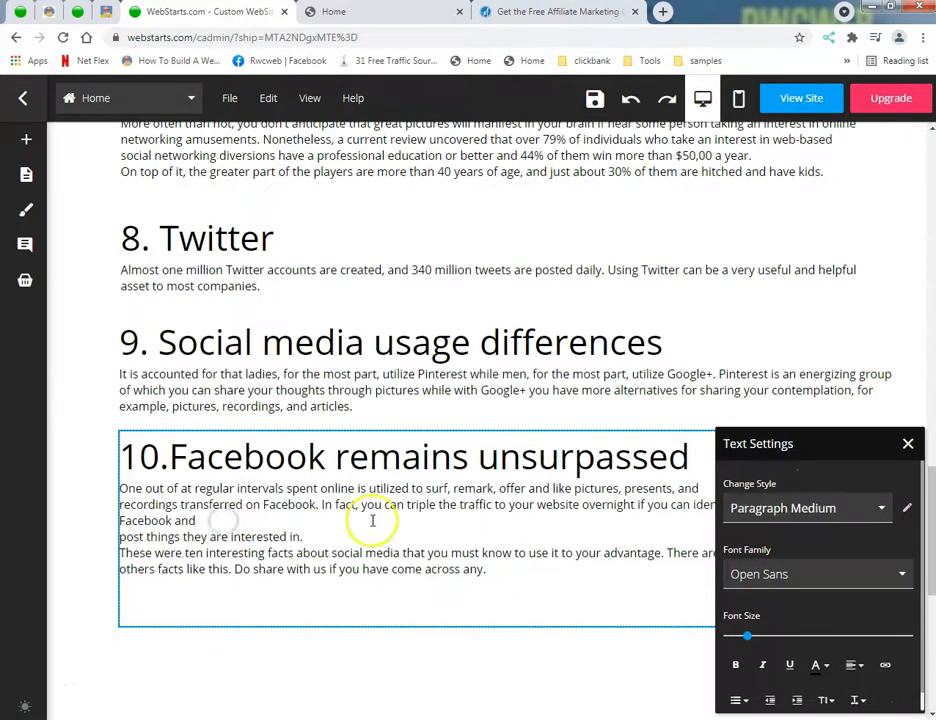
left_click(907, 444)
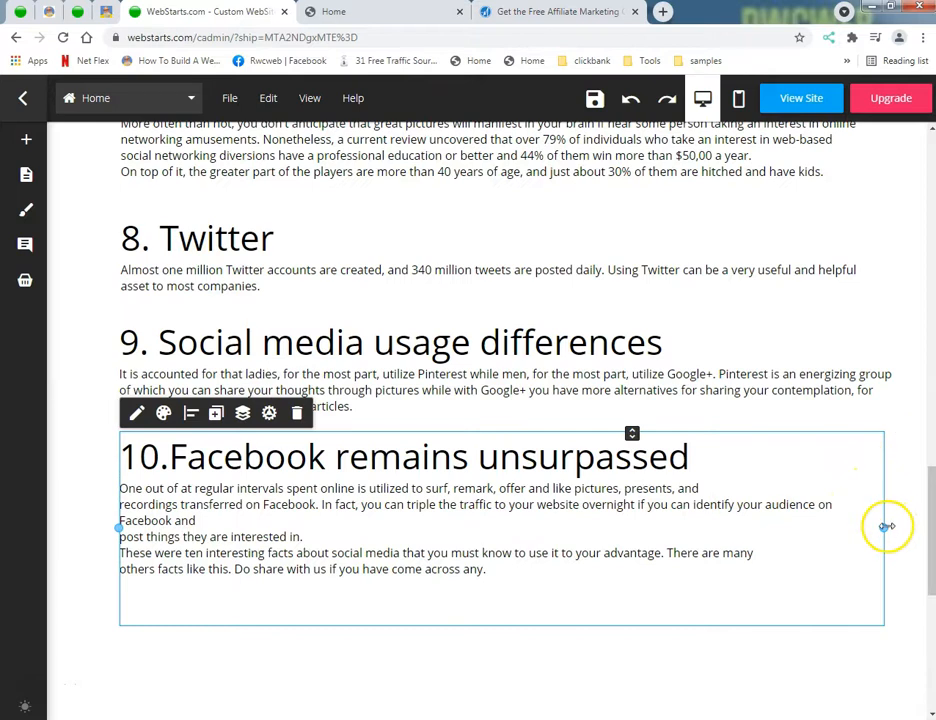
left_click_drag(884, 527, 813, 521)
left_click_drag(647, 534, 802, 526)
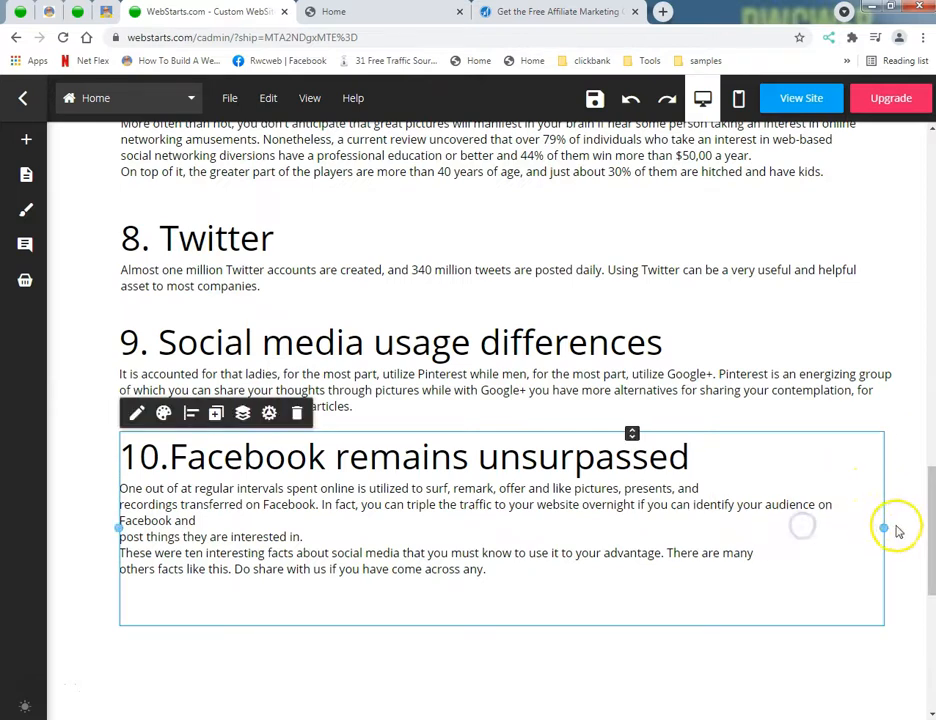
left_click_drag(882, 528, 928, 531)
mouse_move(927, 531)
left_mouse_down()
mouse_move(900, 535)
mouse_move(911, 529)
left_mouse_up()
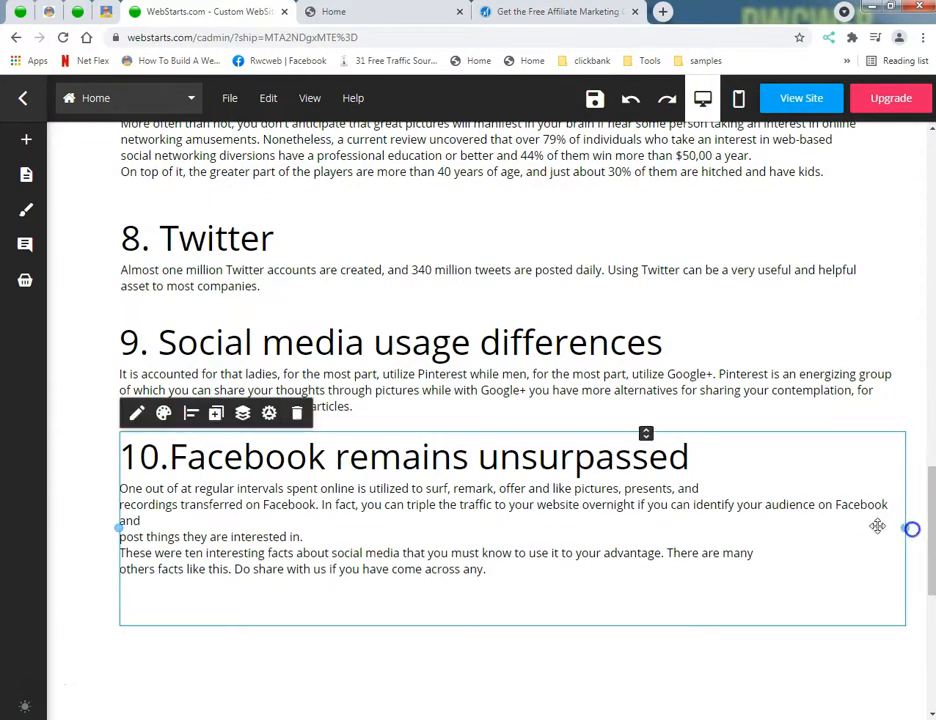
Step: Remove the line breaks before "post things", "These were ten" and "others facts" in section 10, and delete the empty line at its end
left_click(134, 415)
left_click(176, 519)
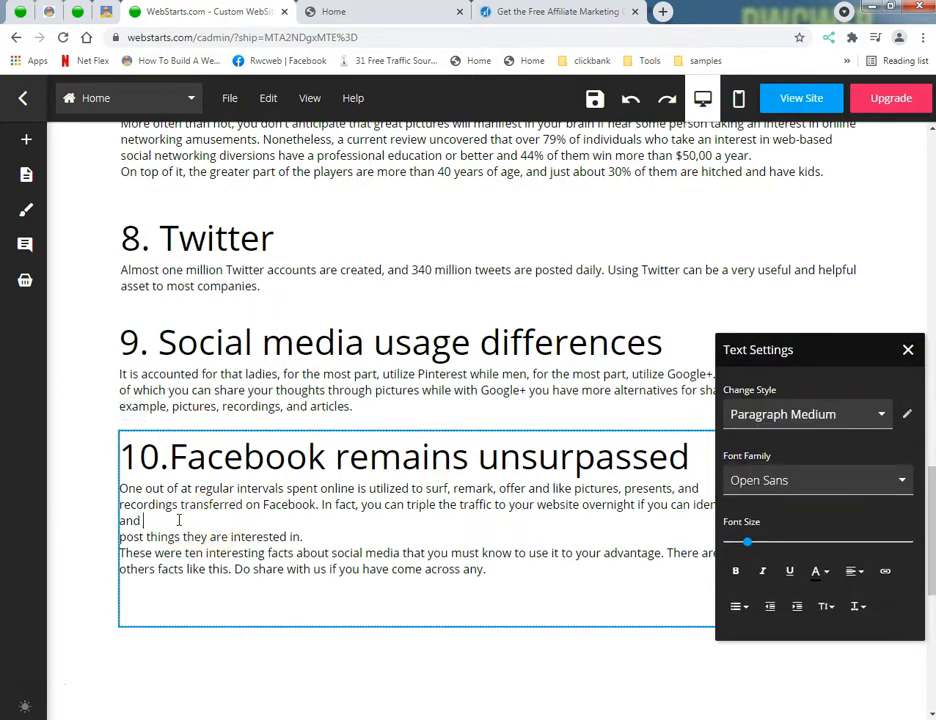
key("Delete")
key("Delete")
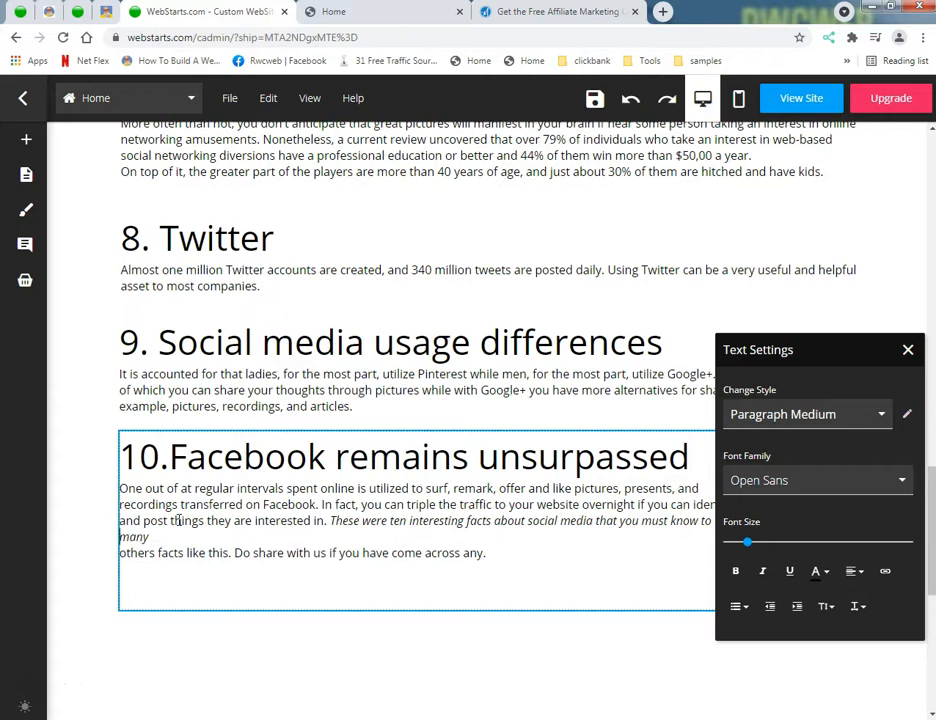
key("Delete")
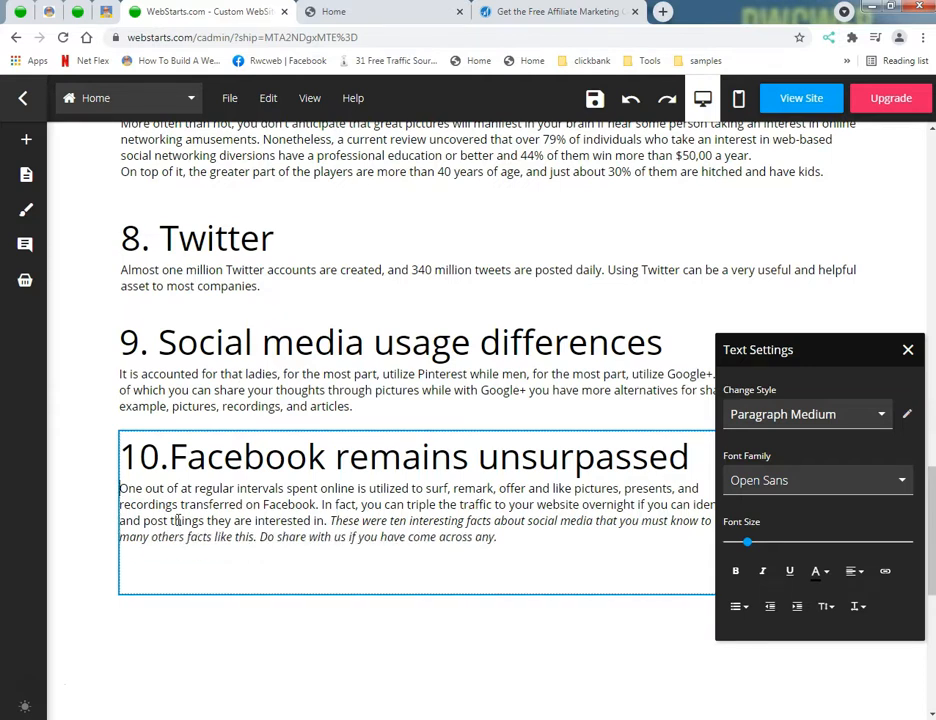
left_click(138, 575)
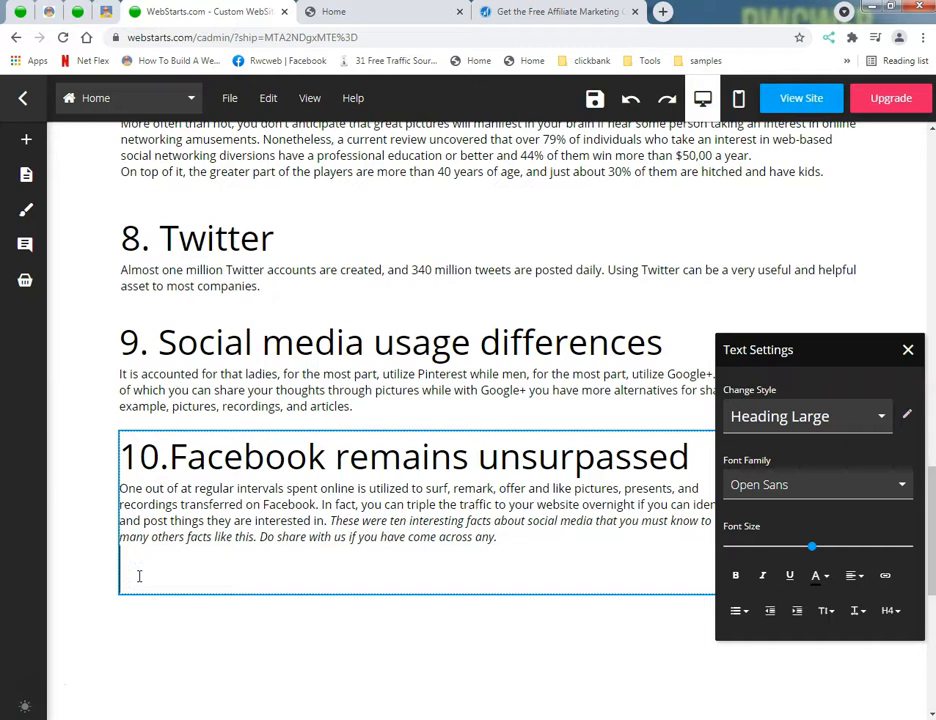
key("BackSpace")
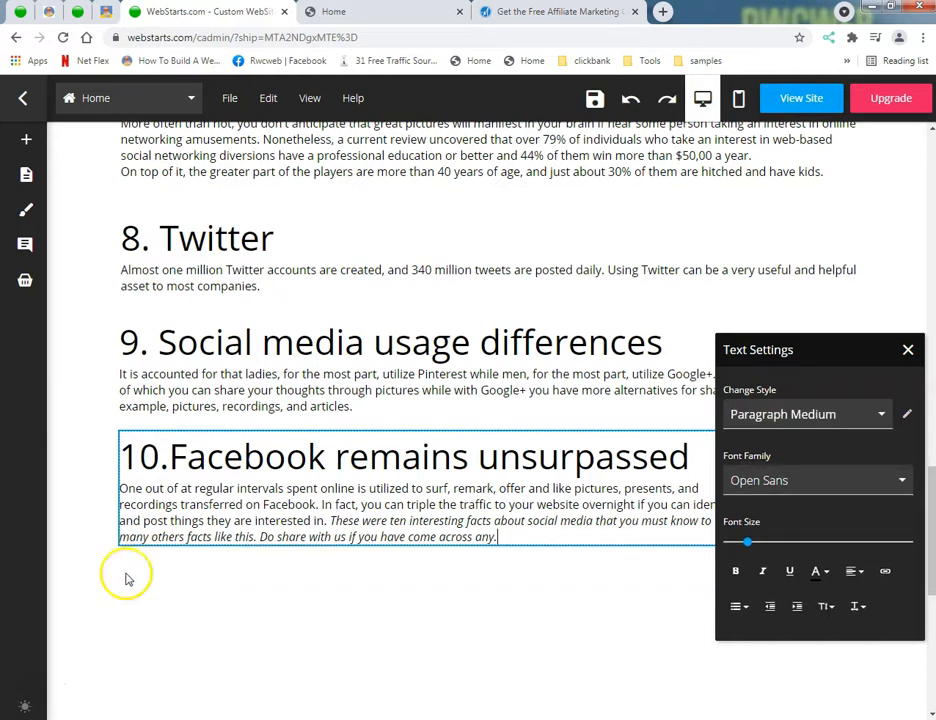
left_click(207, 640)
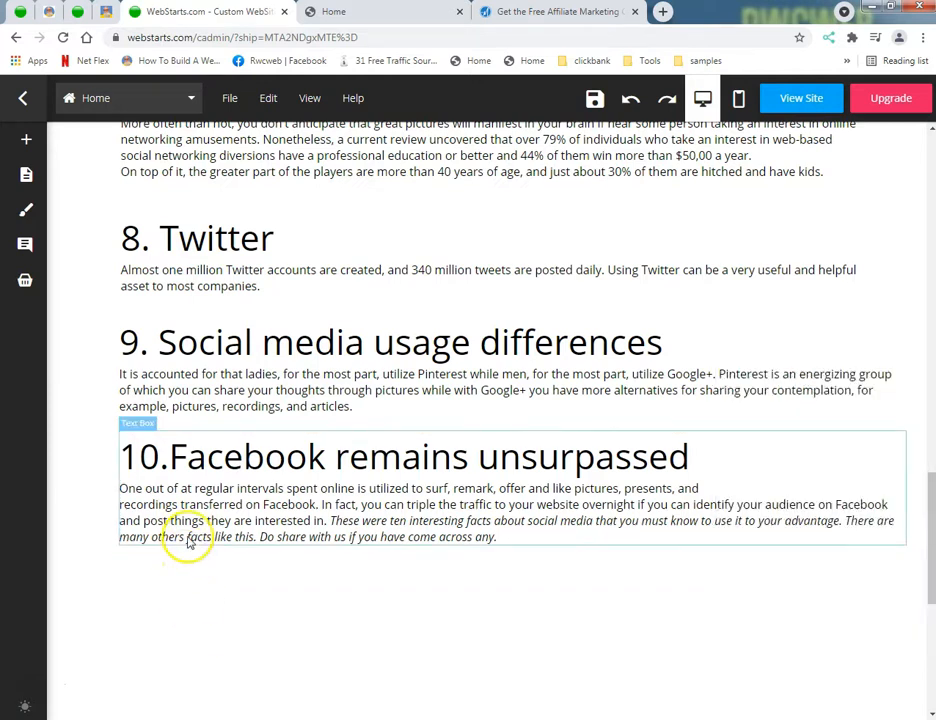
Step: Move section 8, Twitter, up slightly closer to section 7 and save the page
scroll(184, 540, "up", 3)
left_click_drag(170, 424, 168, 404)
scroll(73, 475, "down", 1)
scroll(73, 478, "up", 3)
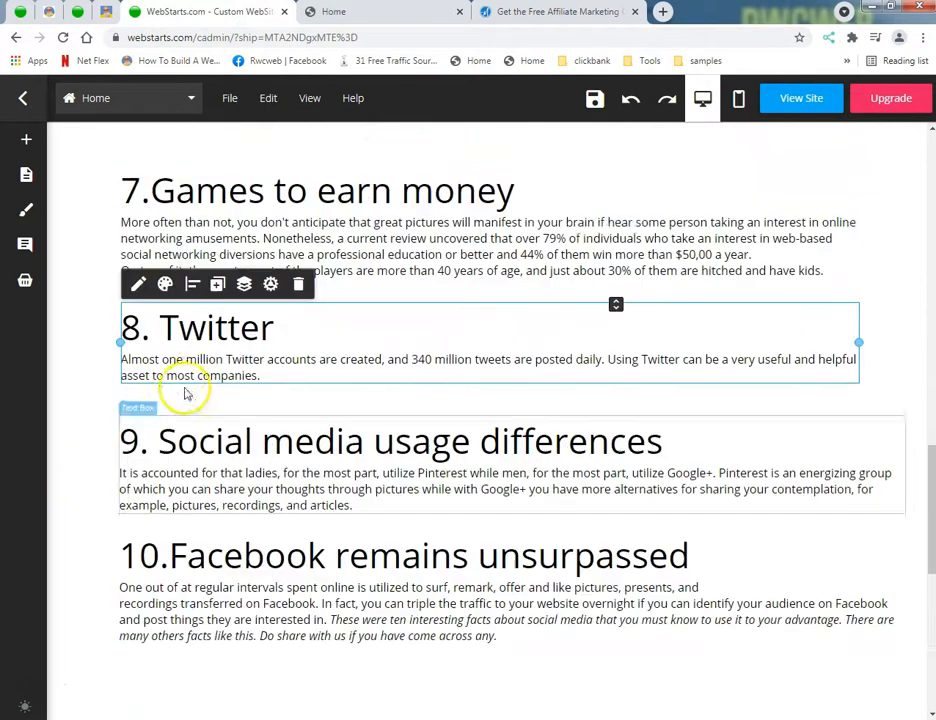
left_click(580, 107)
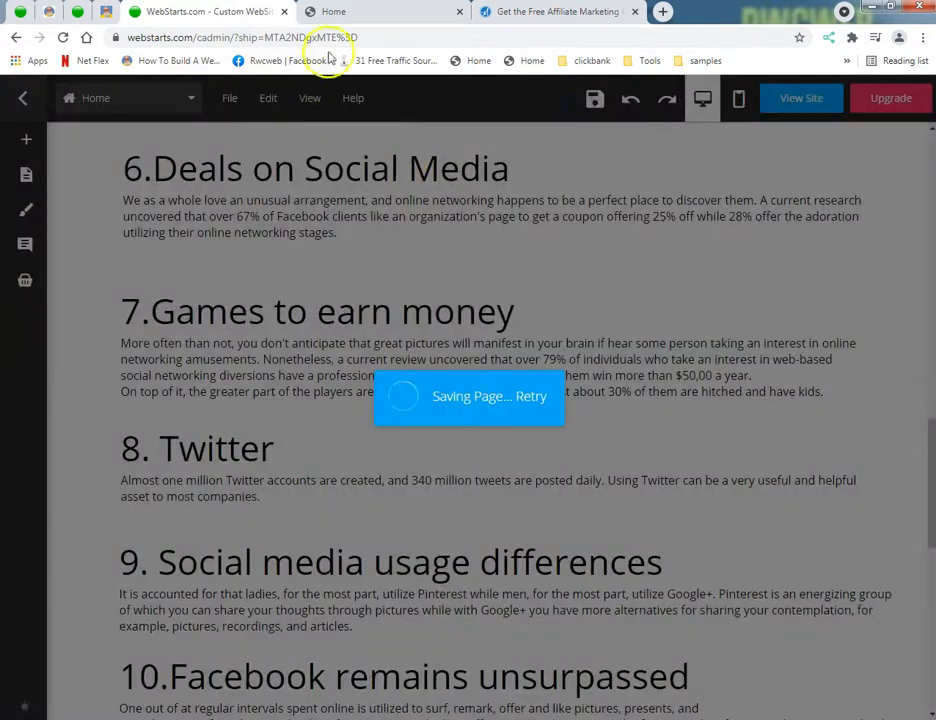
Step: Review the published landing page from the header and opt-in form through all ten facts
left_click(350, 11)
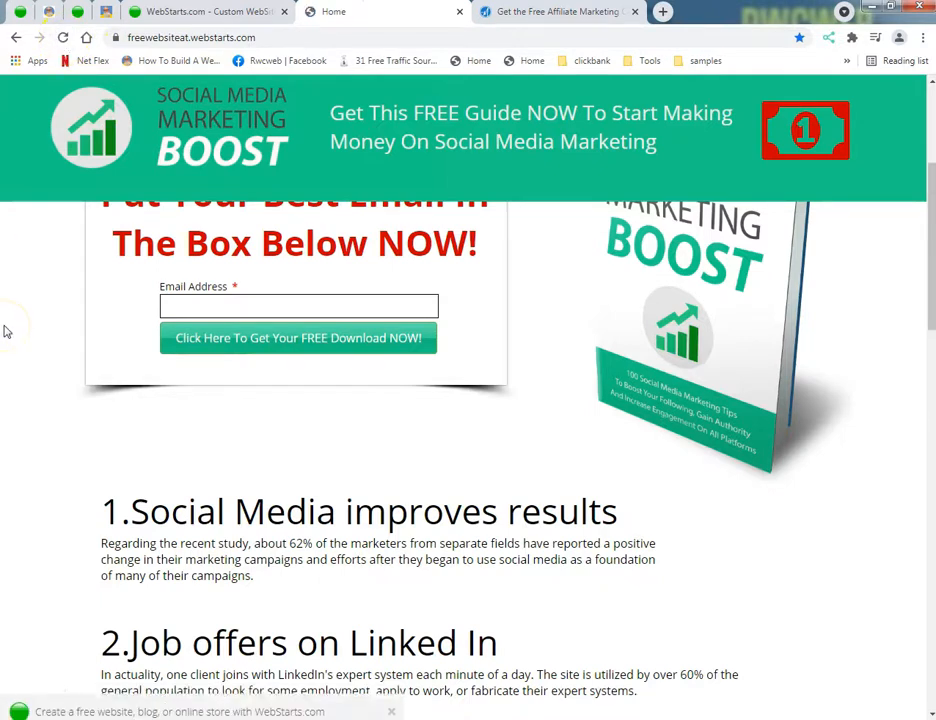
scroll(5, 352, "up", 3)
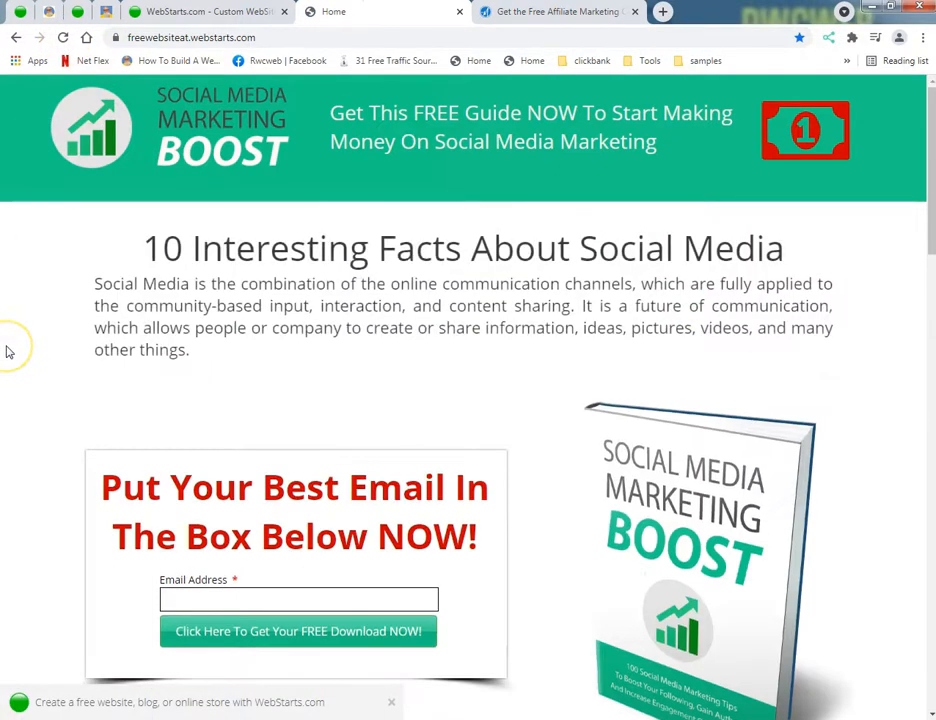
scroll(5, 352, "down", 6)
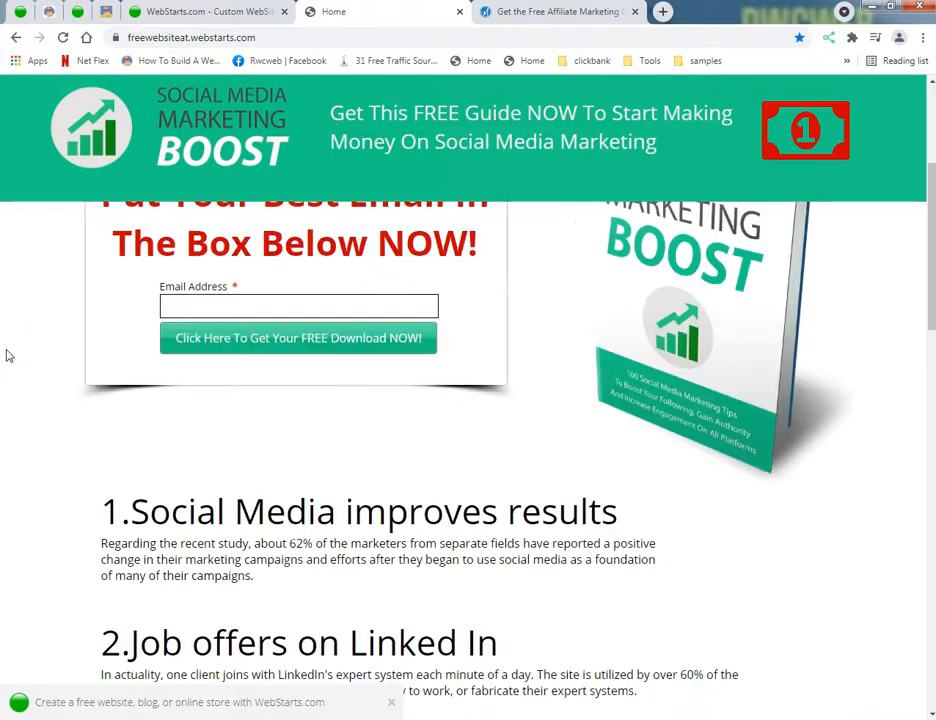
scroll(7, 358, "down", 6)
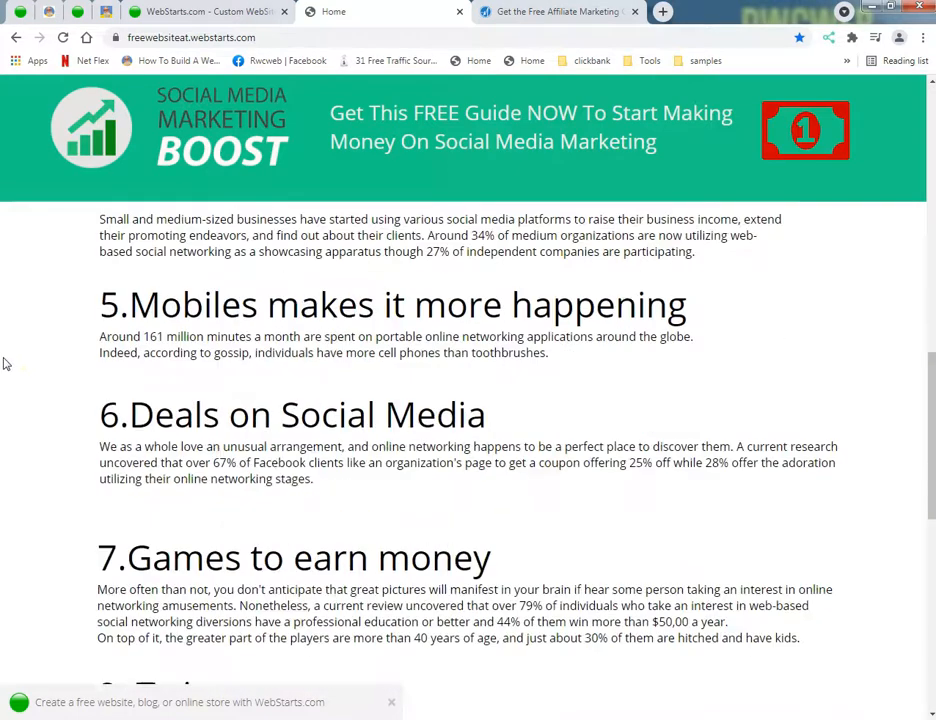
scroll(468, 450, "down", 3)
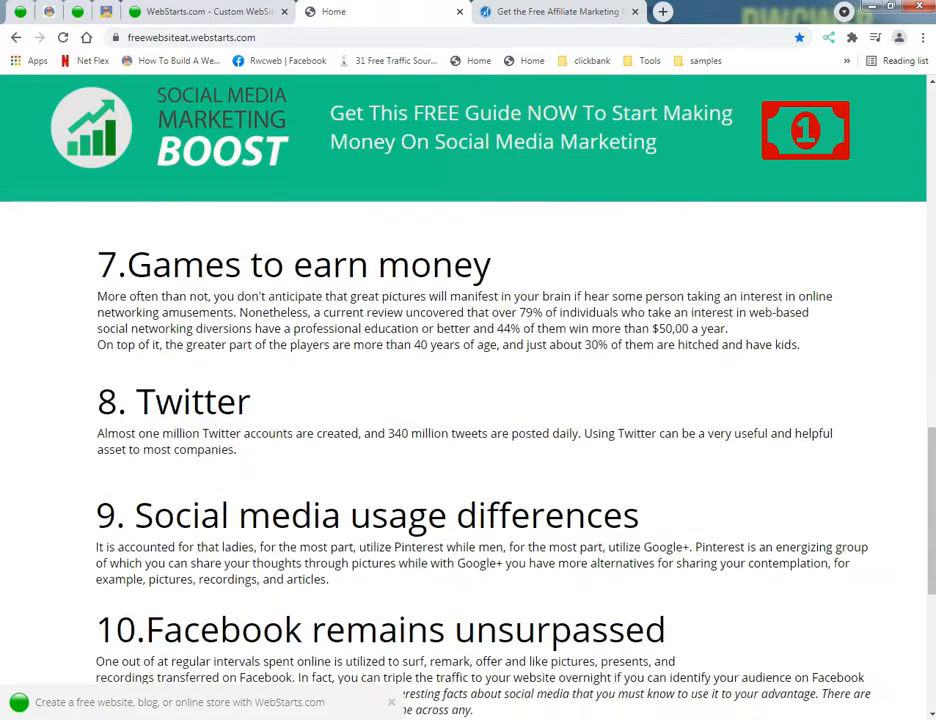
scroll(4, 376, "down", 2)
scroll(4, 376, "up", 4)
scroll(4, 376, "up", 12)
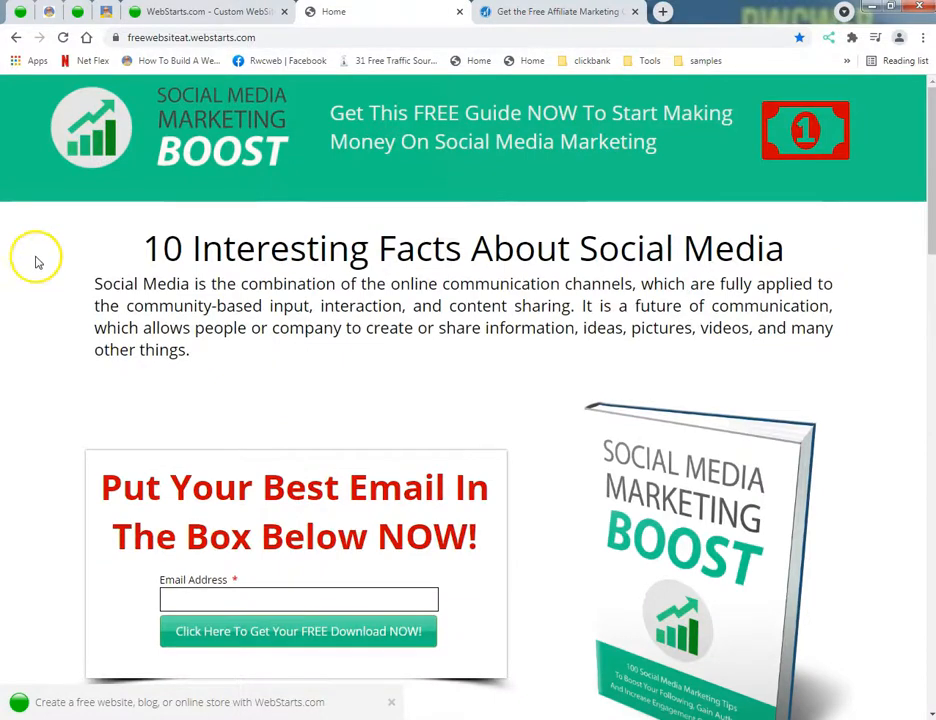
Step: Back in the page editor, tighten the gaps above sections 7, 6 and 5, shifting the content below along with them
left_click(162, 14)
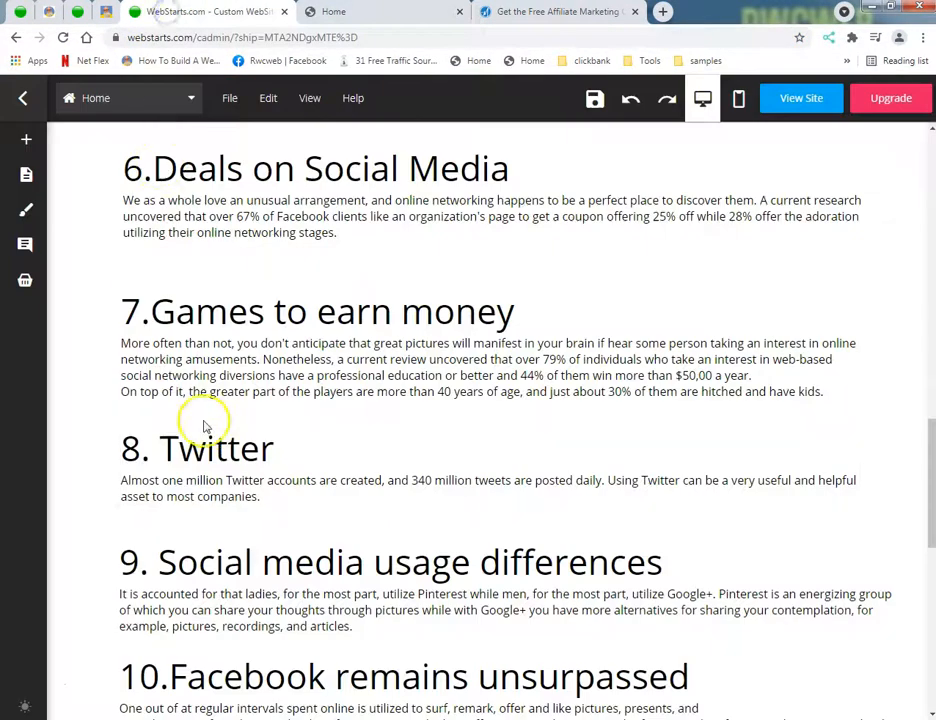
scroll(196, 407, "down", 1)
left_click(304, 287)
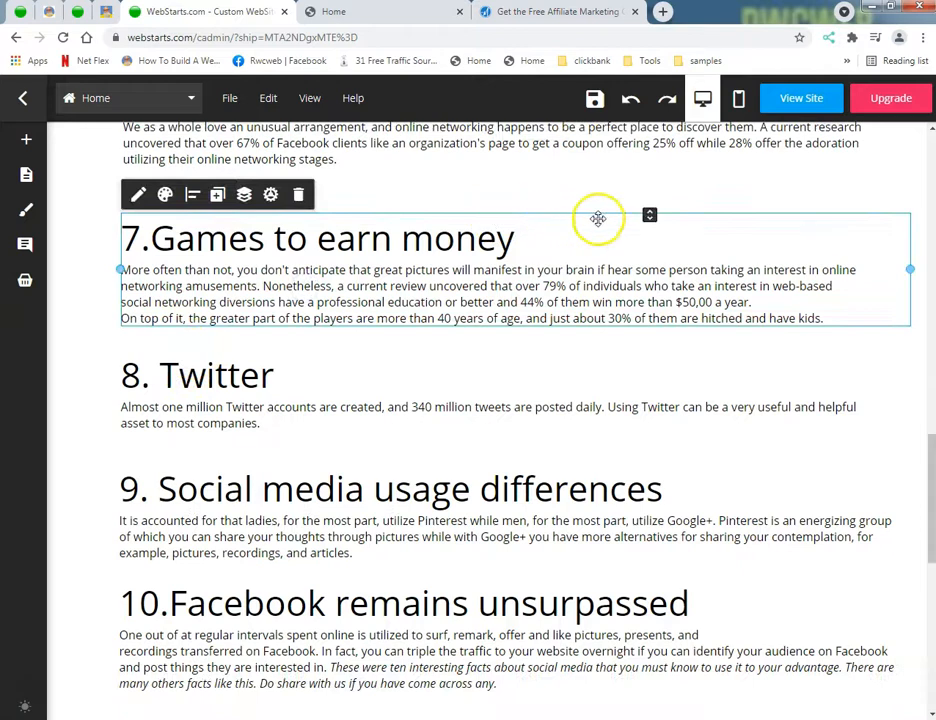
scroll(650, 214, "up", 2)
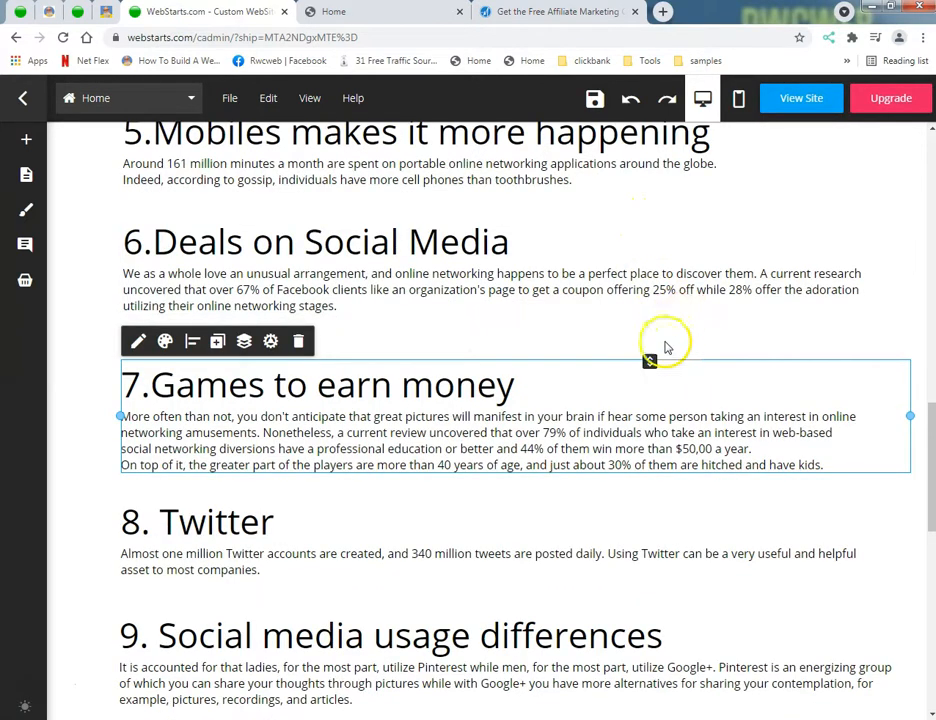
mouse_move(649, 360)
left_mouse_down()
mouse_move(631, 341)
mouse_move(643, 365)
mouse_move(643, 357)
left_mouse_up()
scroll(631, 341, "up", 2)
left_click(580, 382)
left_click(571, 293)
left_click_drag(537, 257, 537, 253)
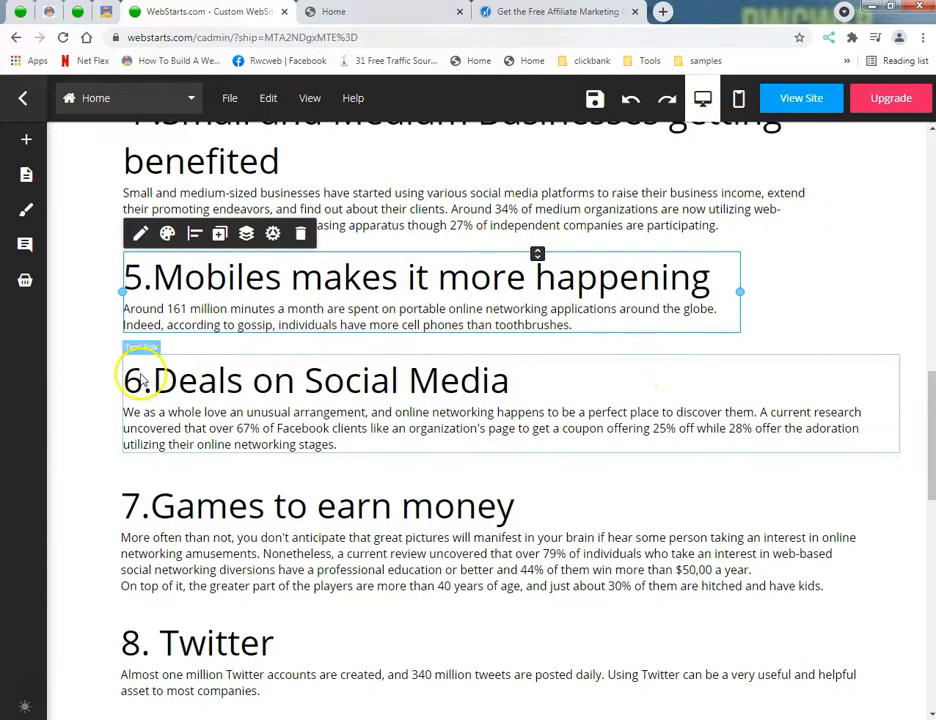
left_click(81, 382)
Step: Check the spacing of the ten sections across the page and save it
scroll(82, 384, "up", 4)
scroll(80, 386, "up", 1)
scroll(75, 395, "down", 10)
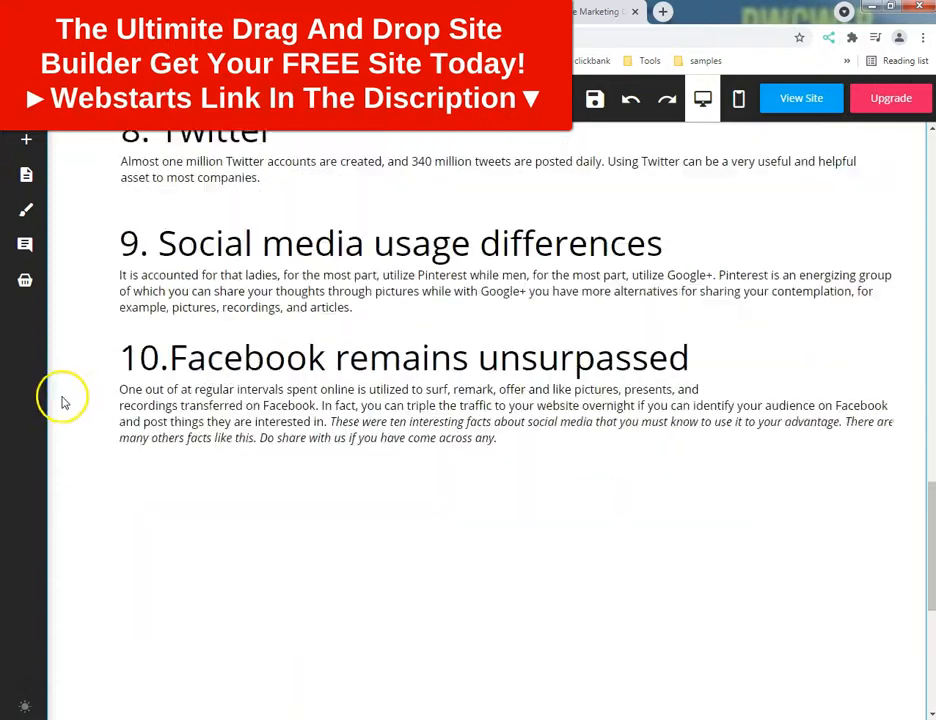
scroll(522, 443, "up", 11)
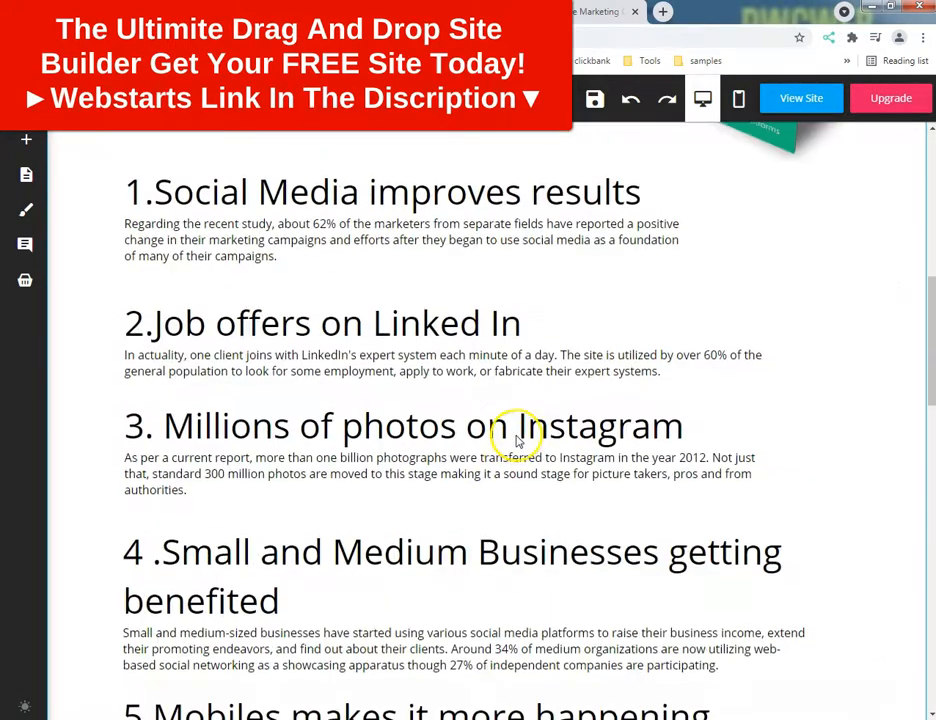
scroll(518, 440, "up", 4)
left_click(595, 100)
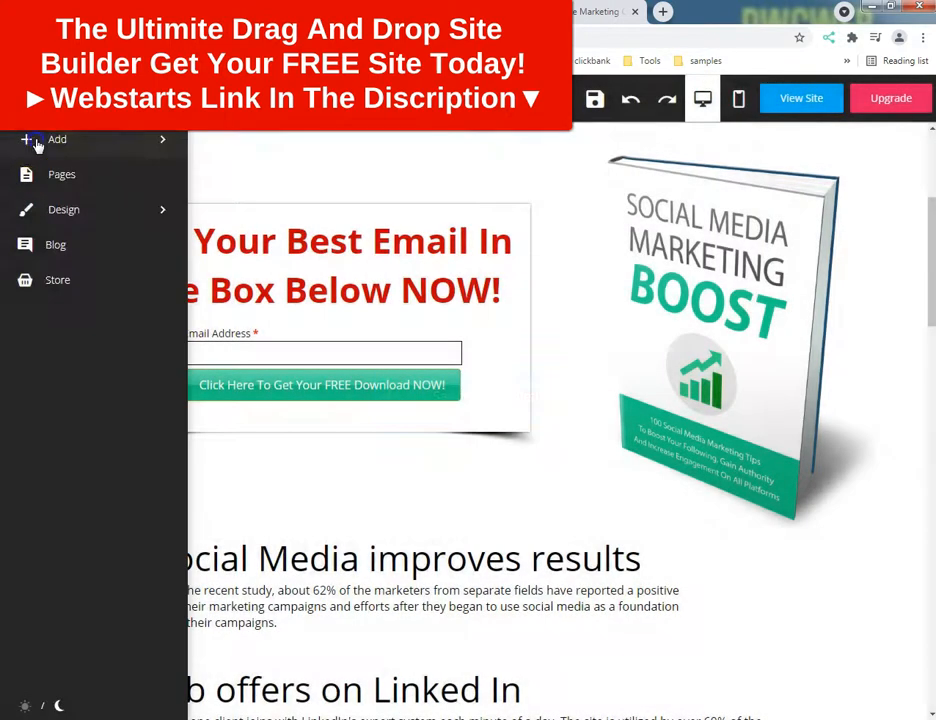
Step: Add an anchor to the page at the level of the opt-in form's heading
left_click(36, 141)
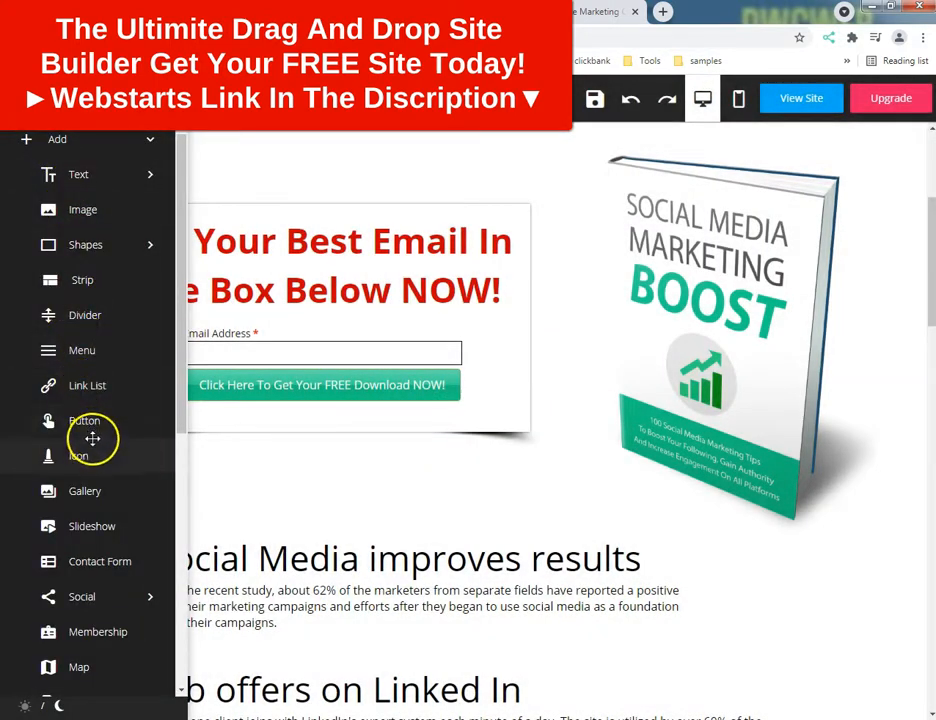
scroll(100, 437, "down", 3)
scroll(110, 430, "down", 7)
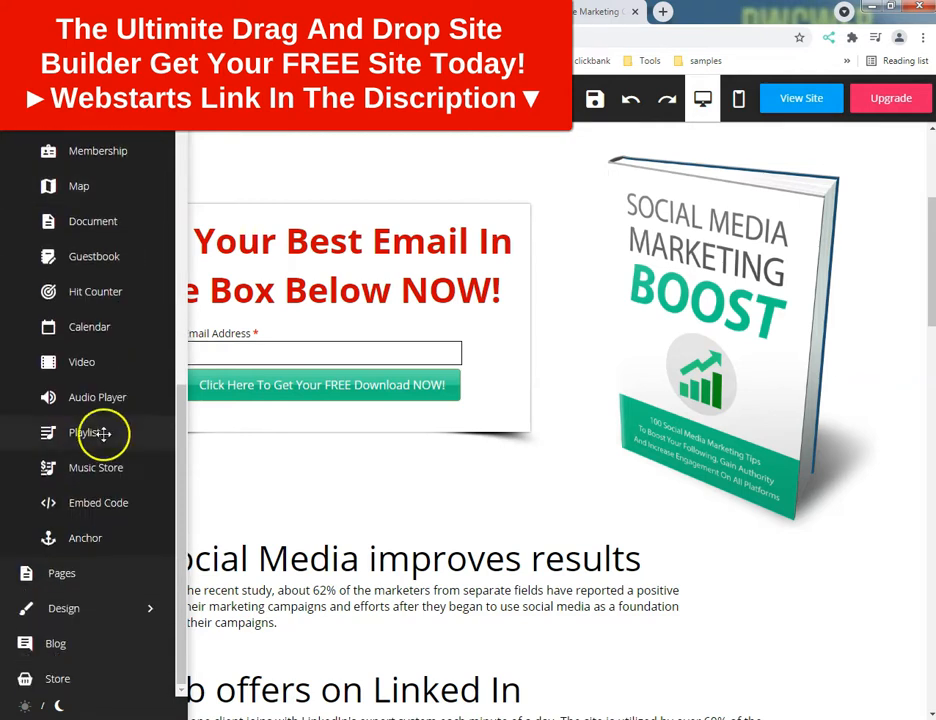
left_click(48, 537)
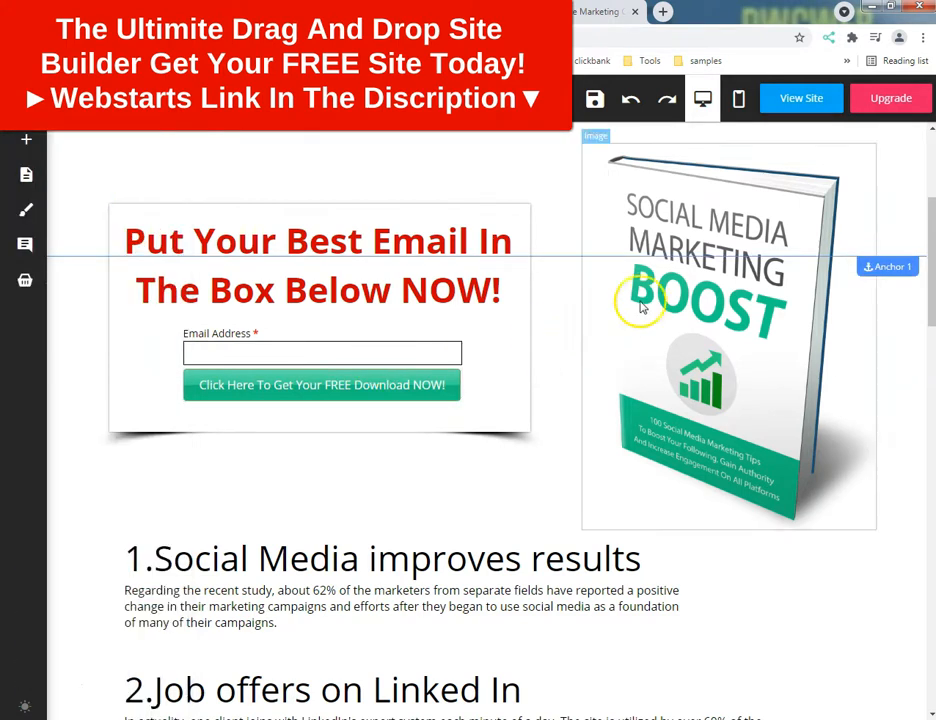
scroll(225, 435, "down", 6)
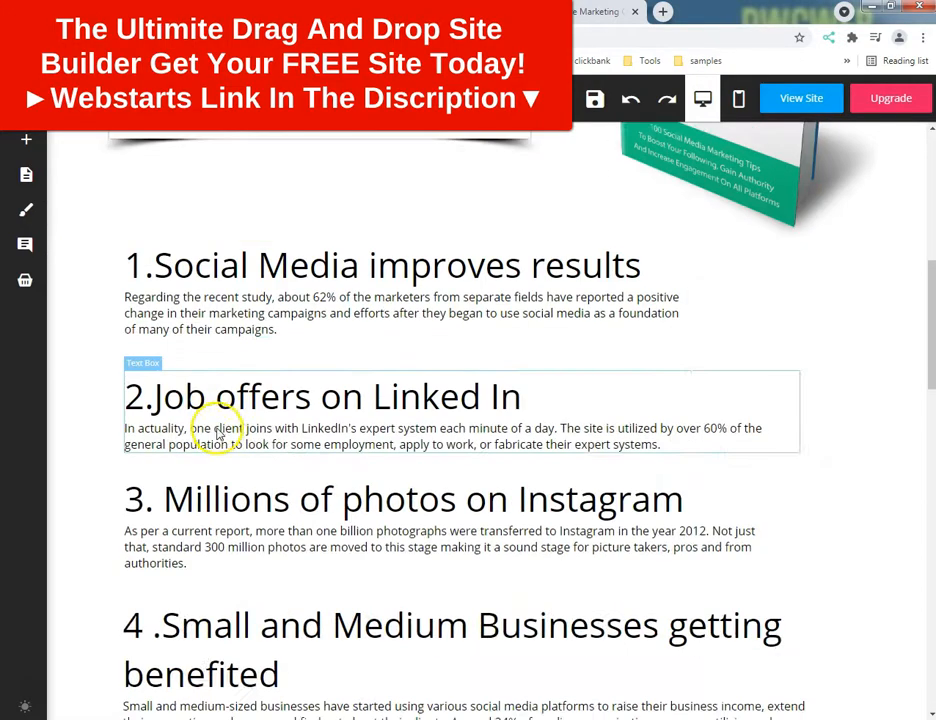
Step: Add a button in the empty area below section 10 and stretch it to about 767 px wide
scroll(209, 418, "up", 3)
scroll(600, 463, "up", 3)
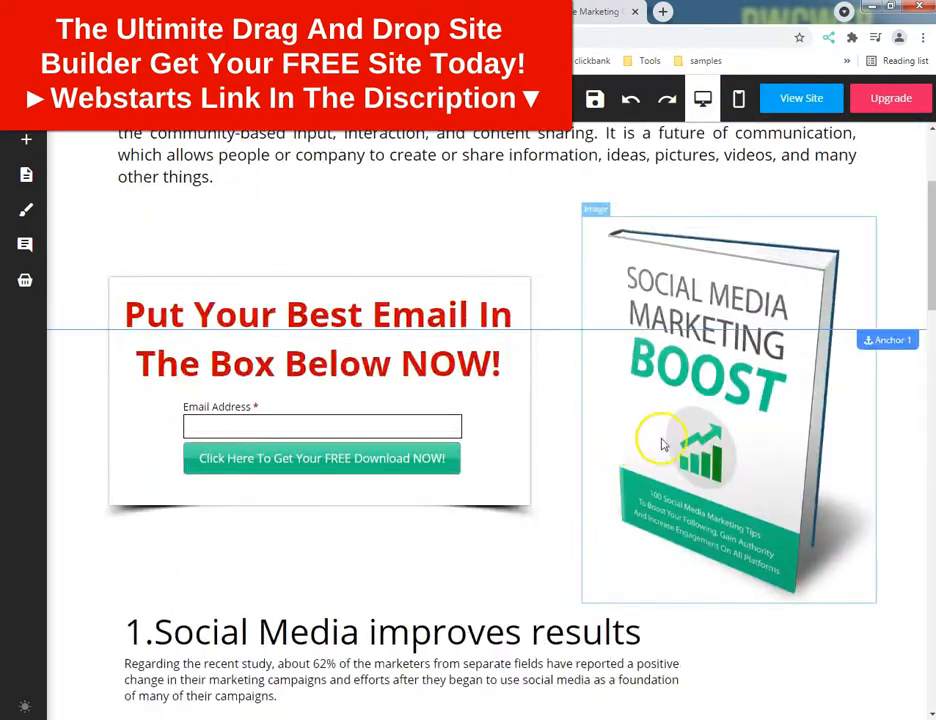
scroll(251, 501, "down", 4)
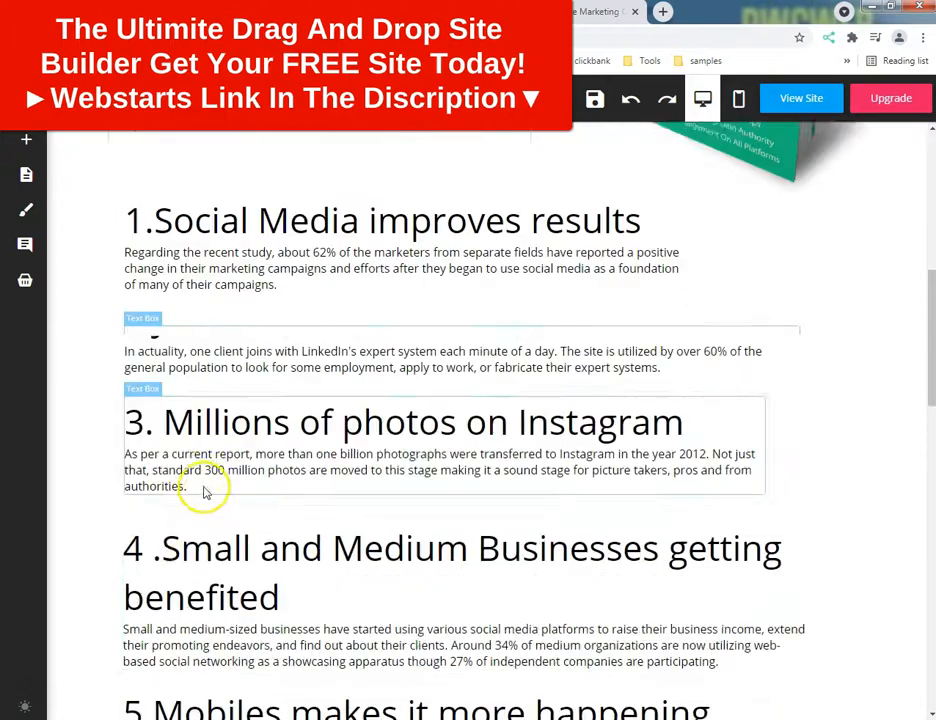
scroll(205, 492, "down", 11)
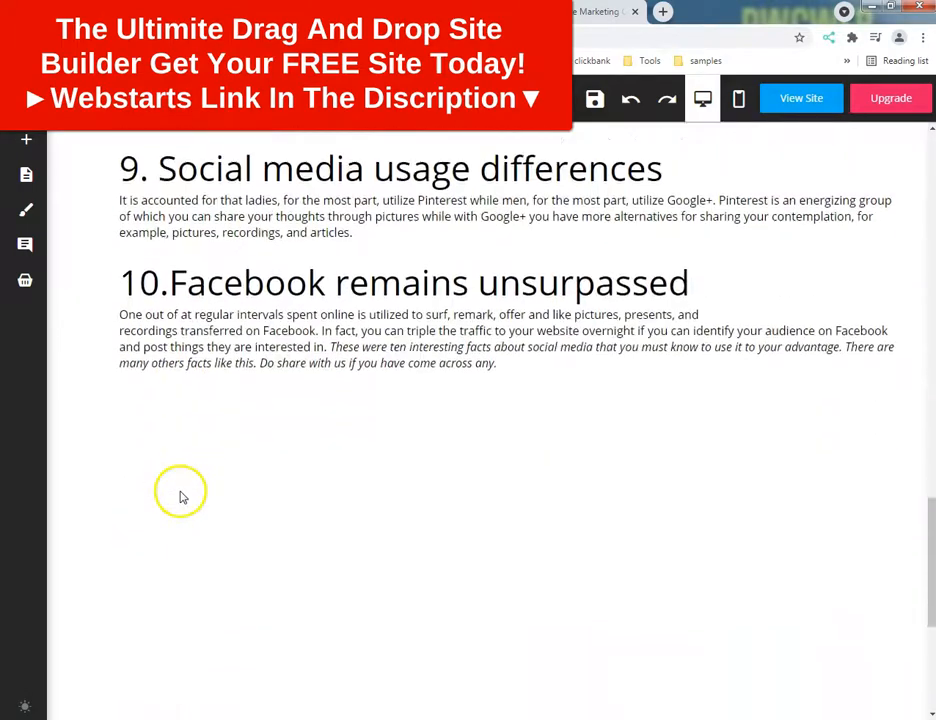
scroll(220, 470, "down", 1)
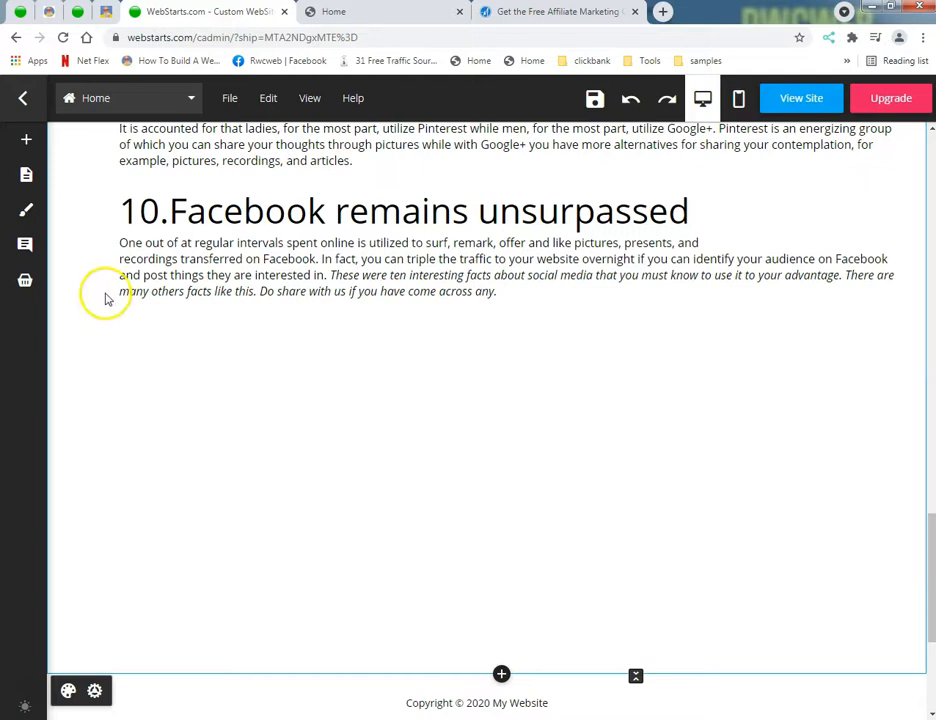
left_click(54, 145)
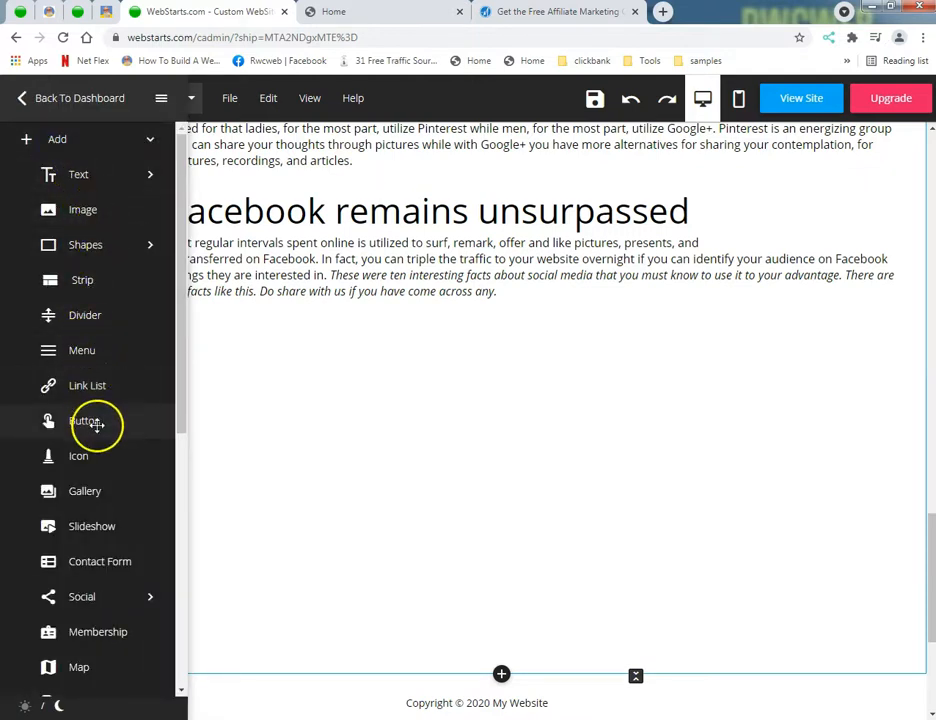
left_click(97, 424)
left_click_drag(224, 275, 234, 495)
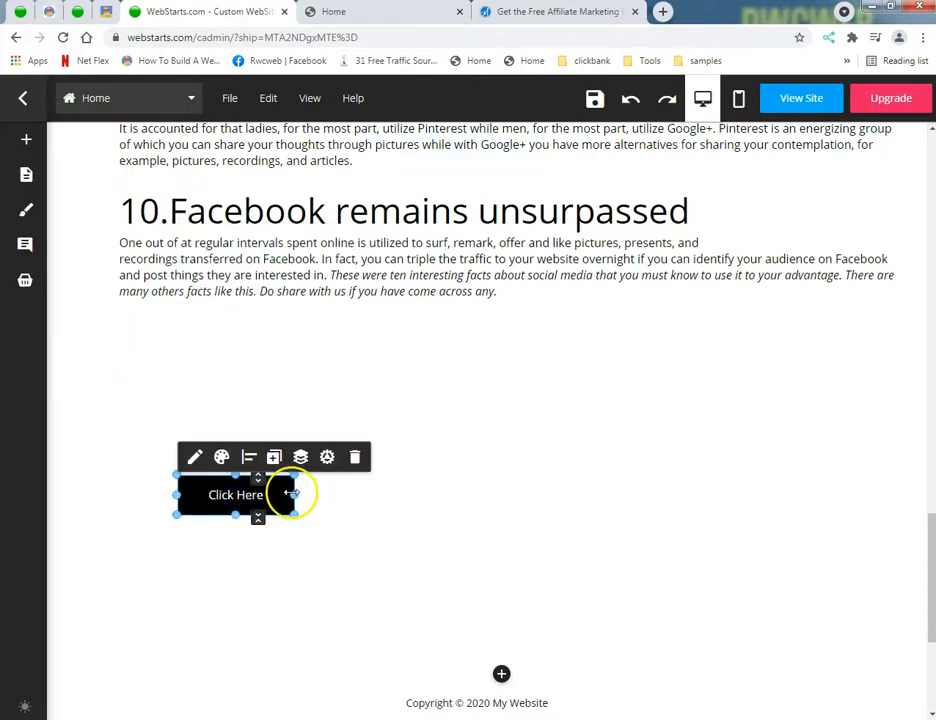
left_click_drag(294, 495, 746, 492)
left_click_drag(512, 498, 498, 530)
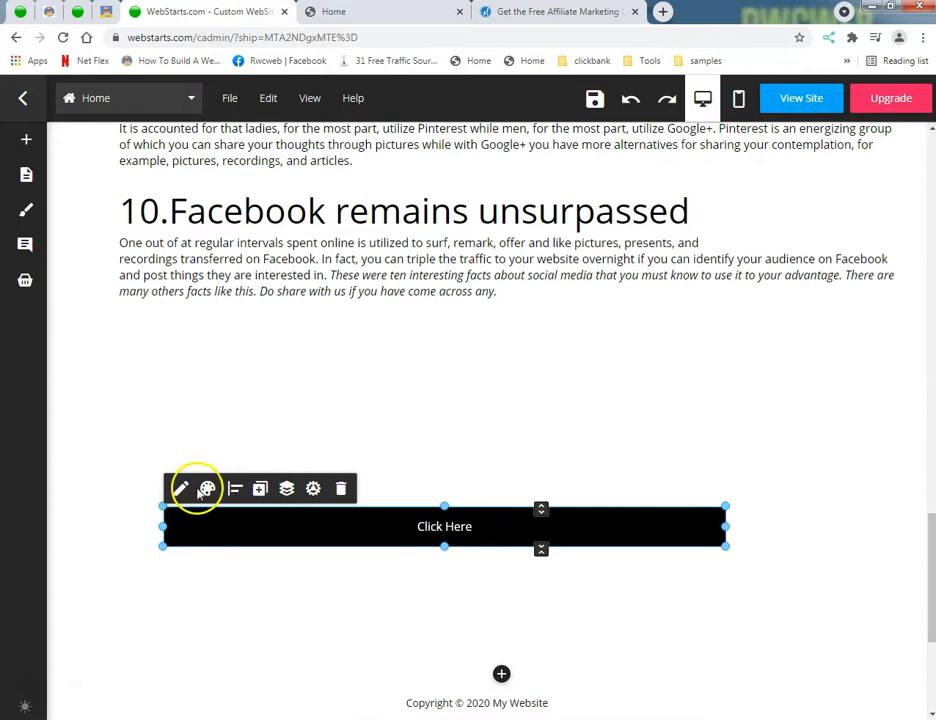
Step: Link the new button to Anchor 1 on the Home page and save the page
left_click(313, 489)
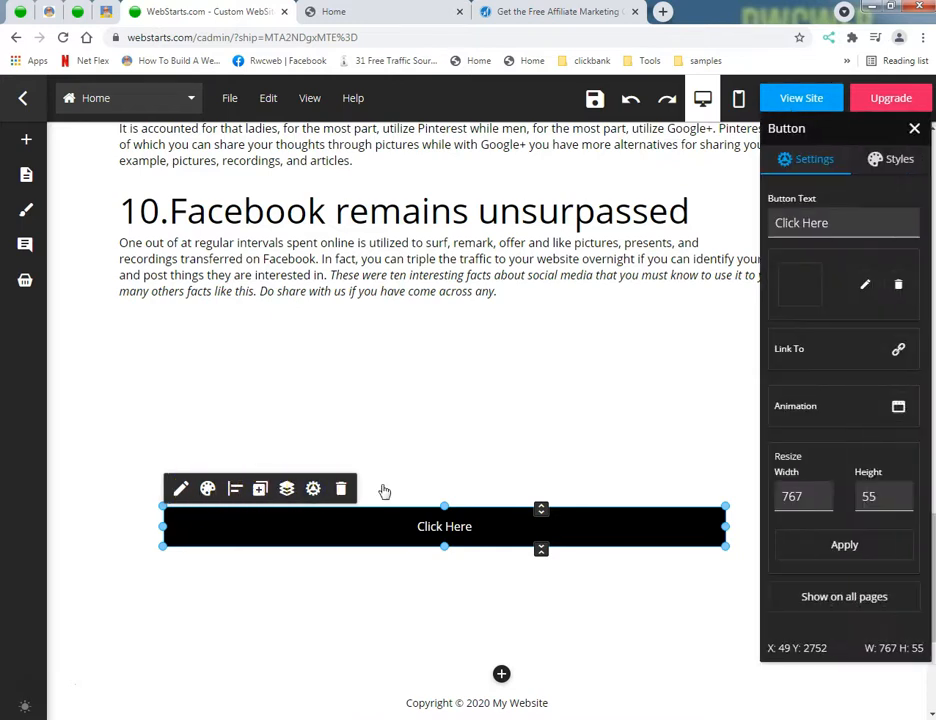
left_click(898, 349)
left_click(308, 394)
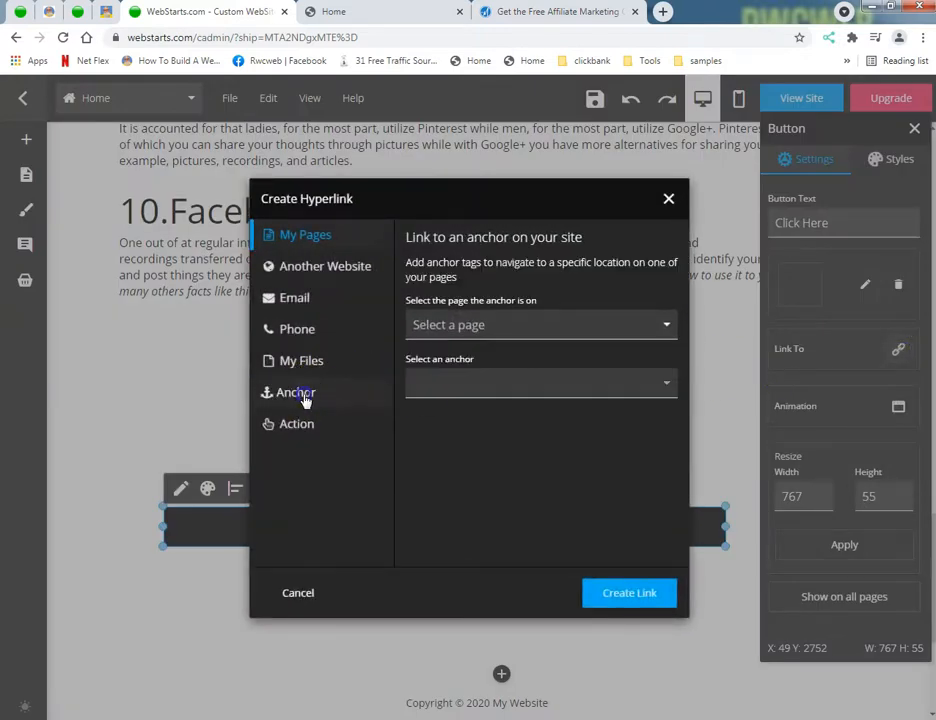
left_click(529, 326)
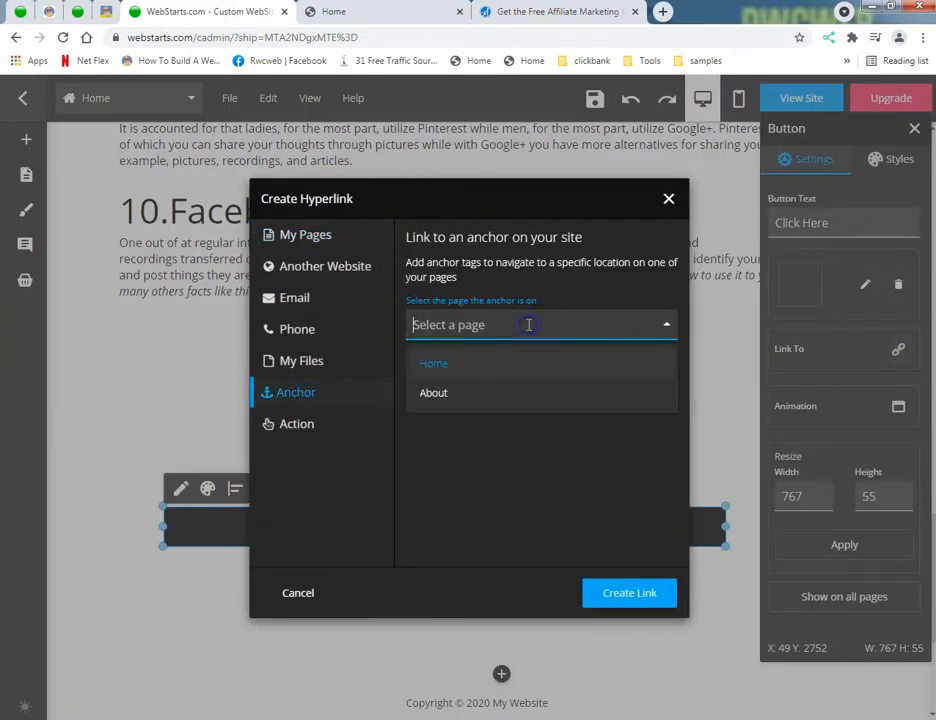
left_click(497, 366)
left_click(486, 385)
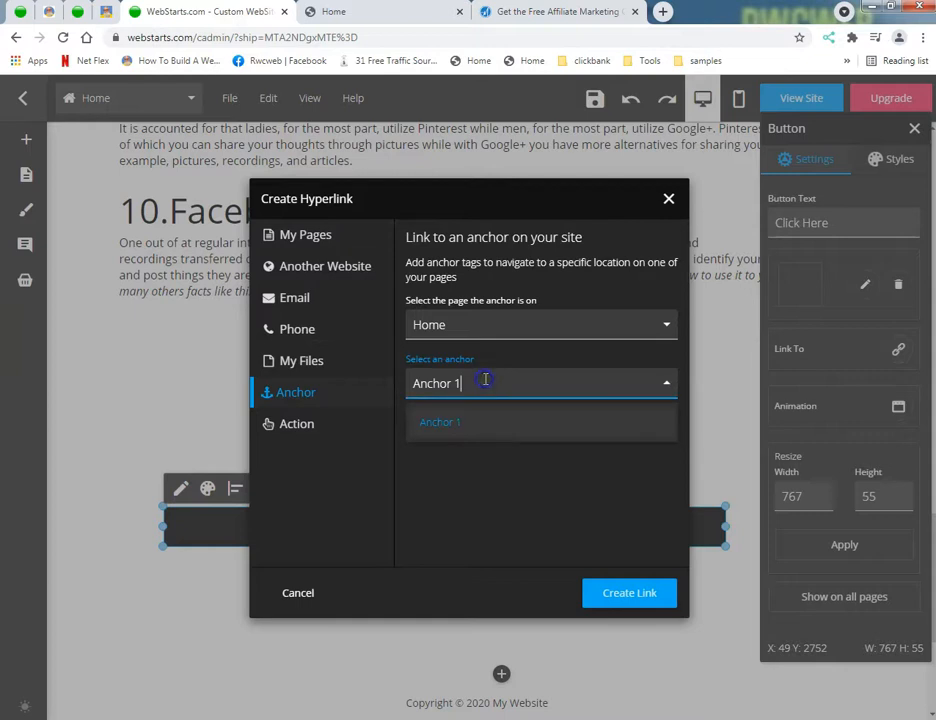
left_click(434, 430)
left_click(608, 594)
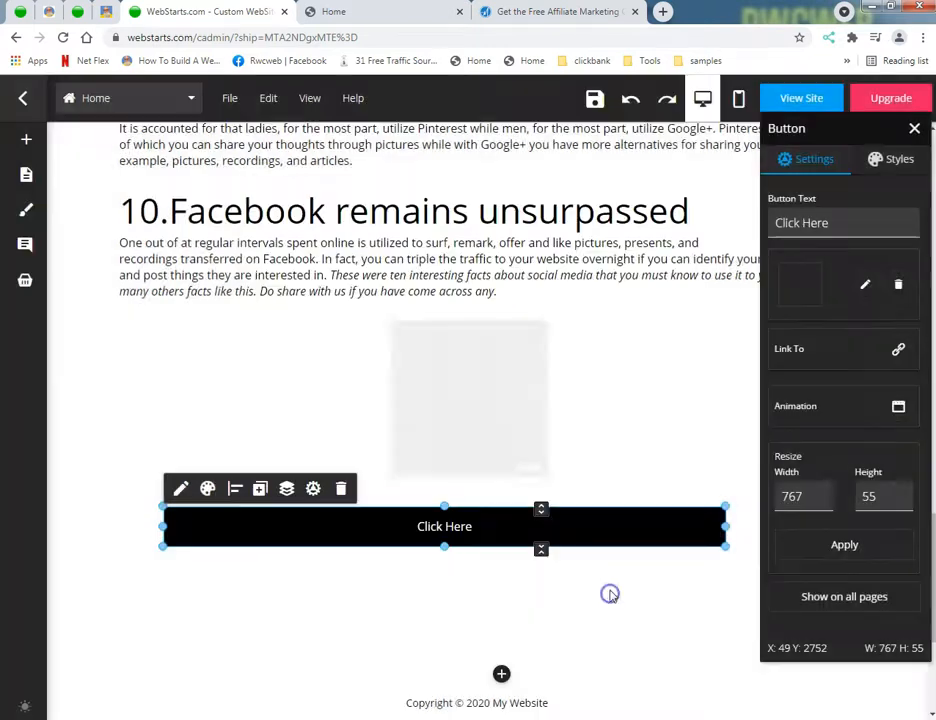
left_click(590, 100)
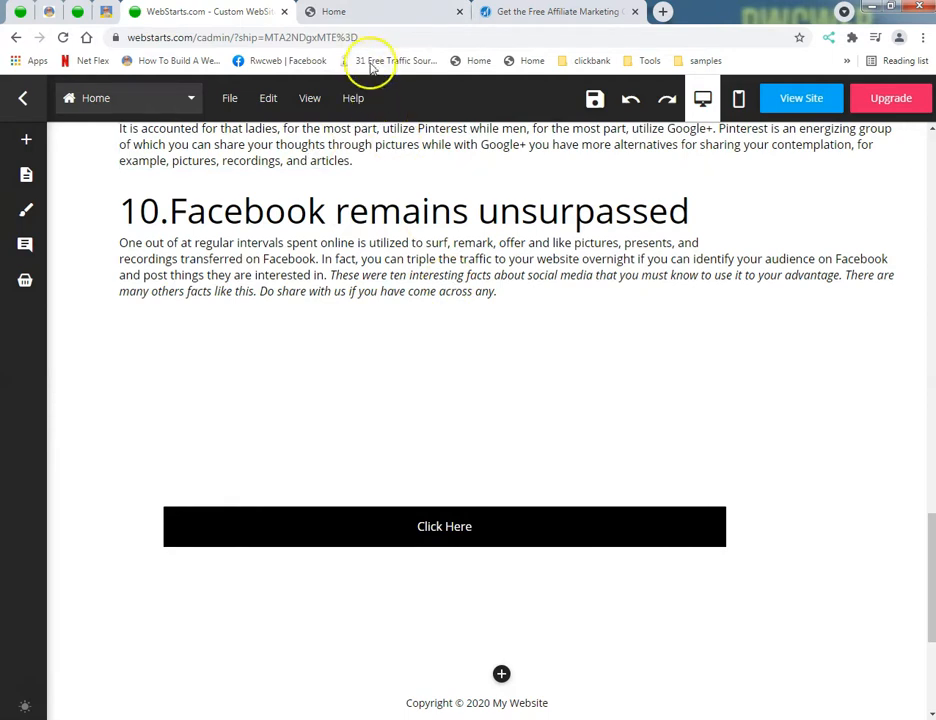
Step: Switch to the published landing page and test the Click Here button below the ten facts
left_click(358, 15)
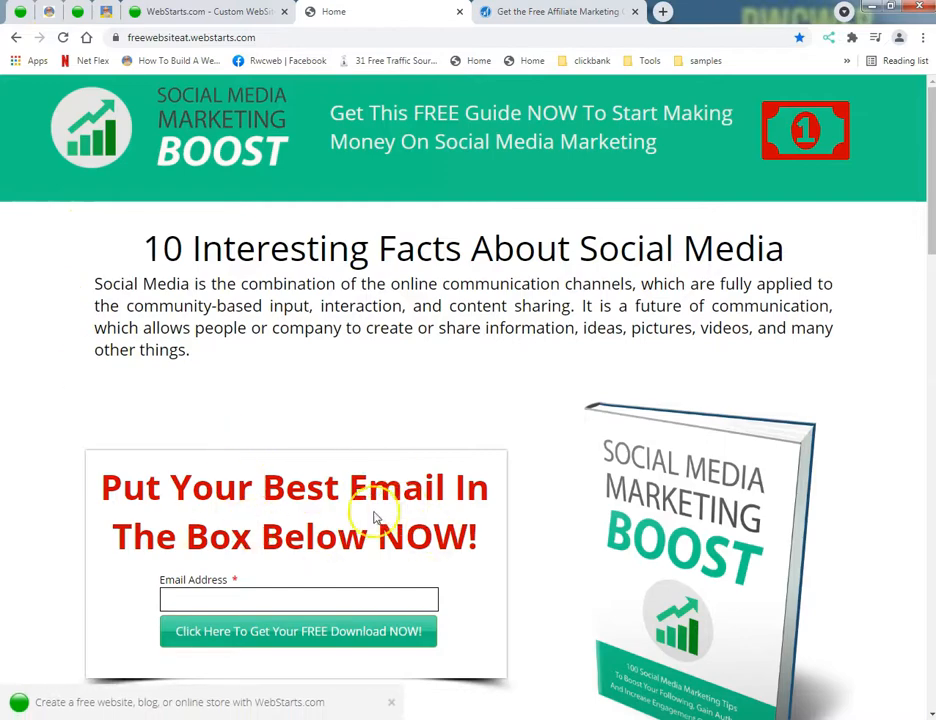
scroll(360, 510, "down", 2)
scroll(340, 500, "down", 2)
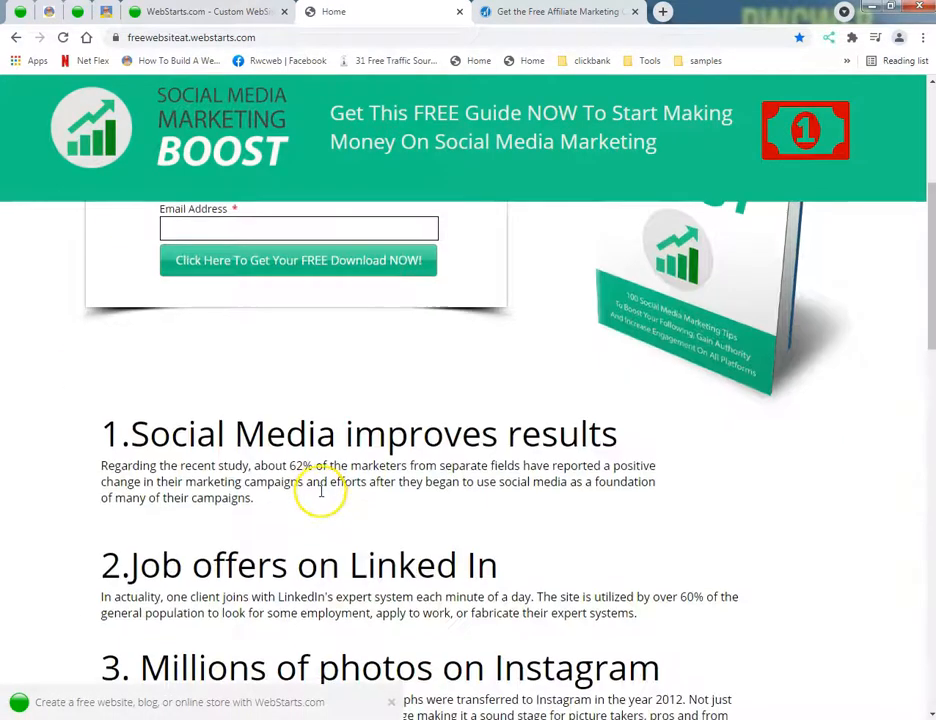
scroll(320, 490, "down", 20)
scroll(320, 497, "down", 4)
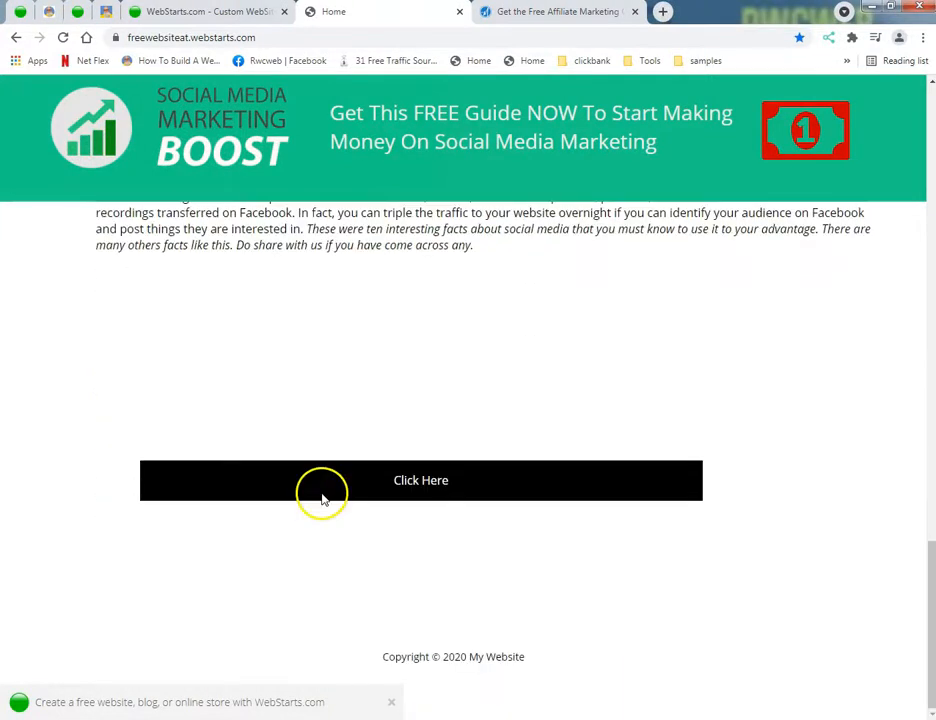
left_click(424, 490)
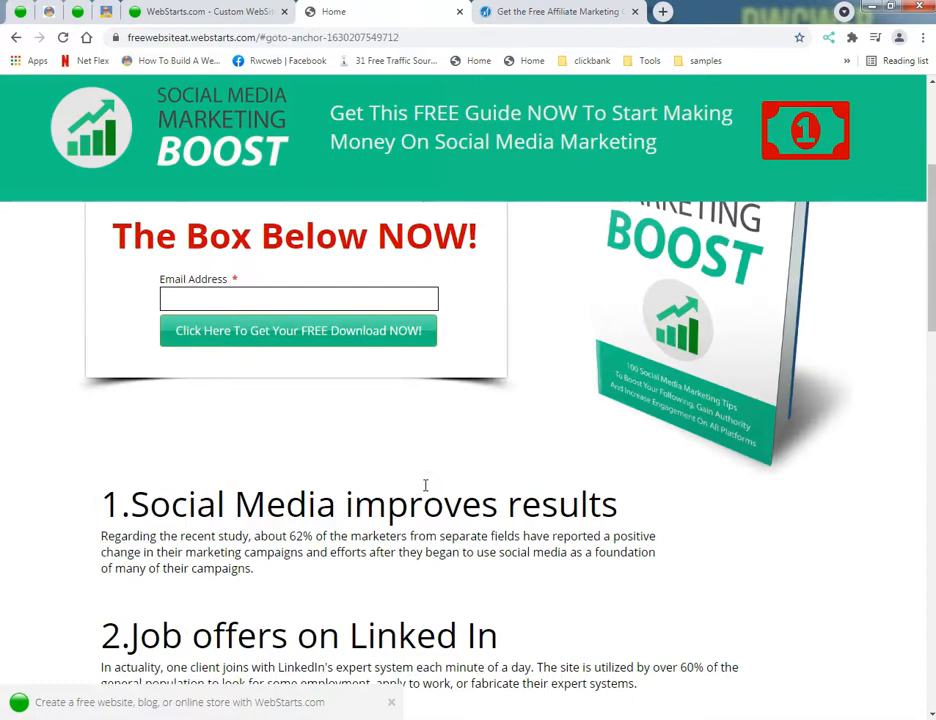
Step: Back in the page editor, move Anchor 1 up to just below the intro paragraph and save the page
left_click(228, 14)
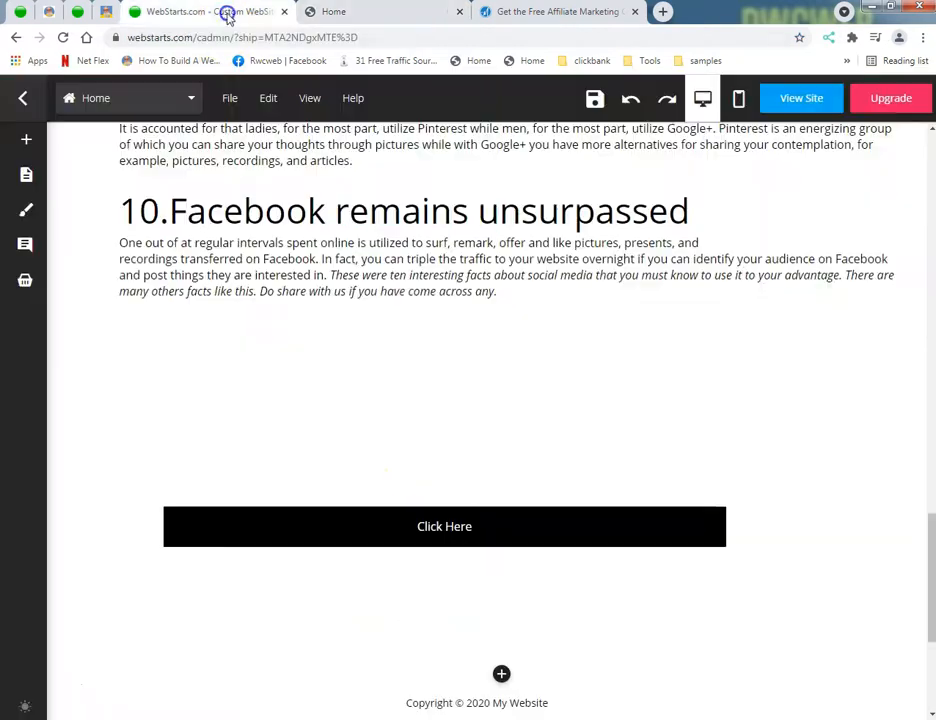
scroll(443, 372, "up", 20)
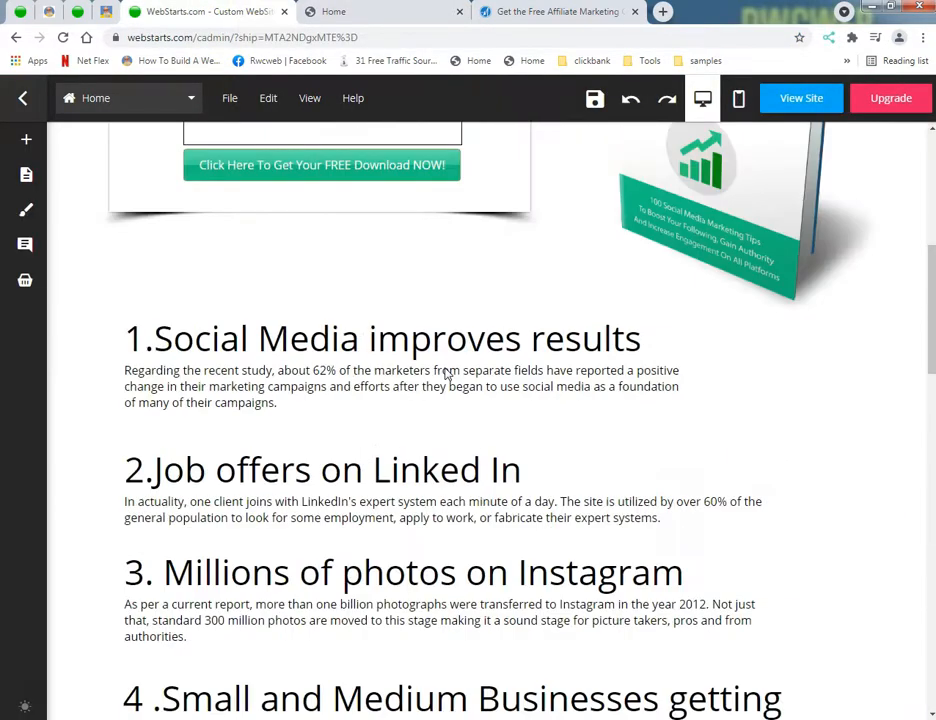
scroll(447, 374, "up", 2)
left_click_drag(878, 563, 832, 426)
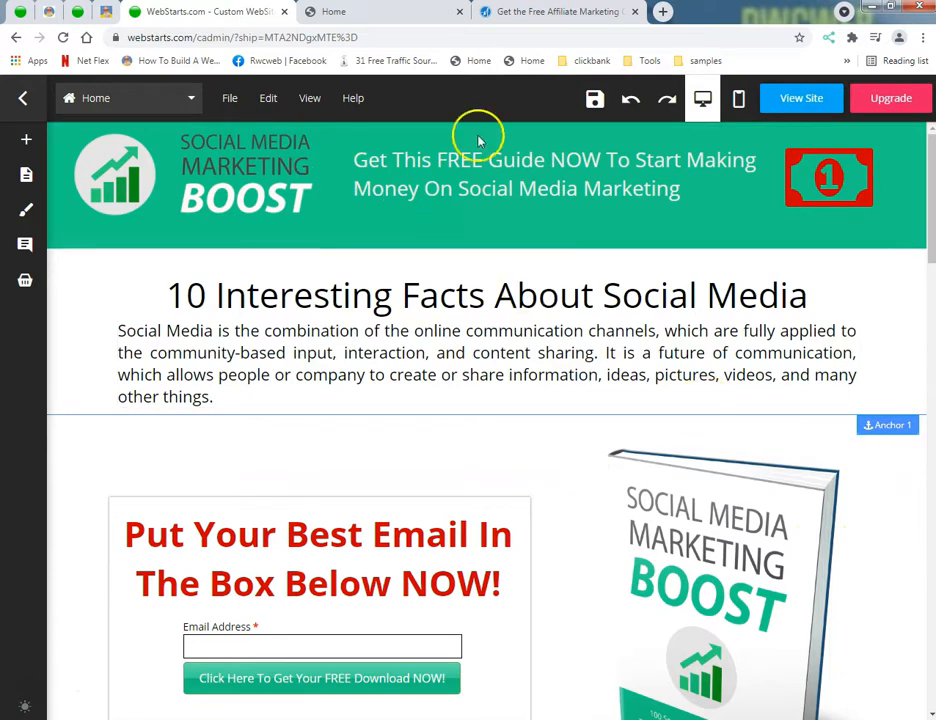
left_click(593, 99)
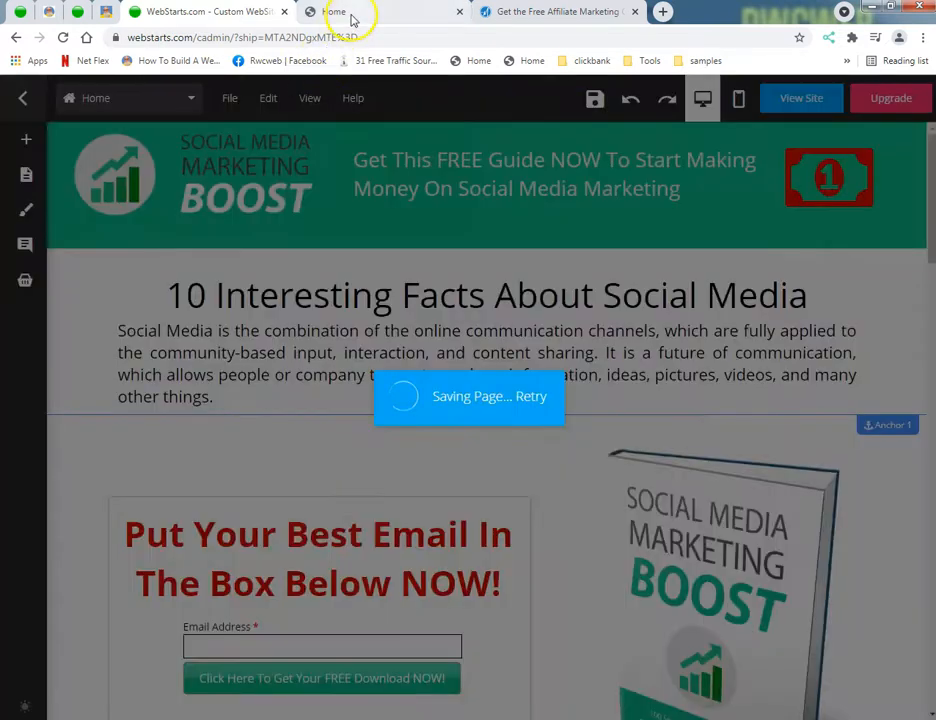
Step: Reload the published page and test where the Click Here button lands relative to the opt-in form
left_click(350, 13)
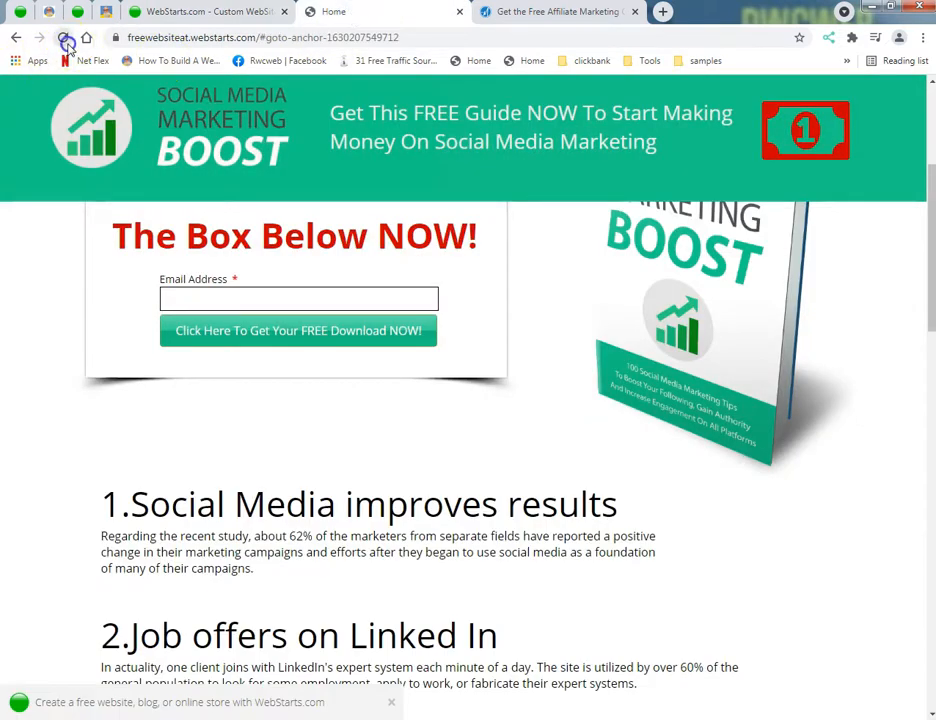
scroll(158, 373, "up", 3)
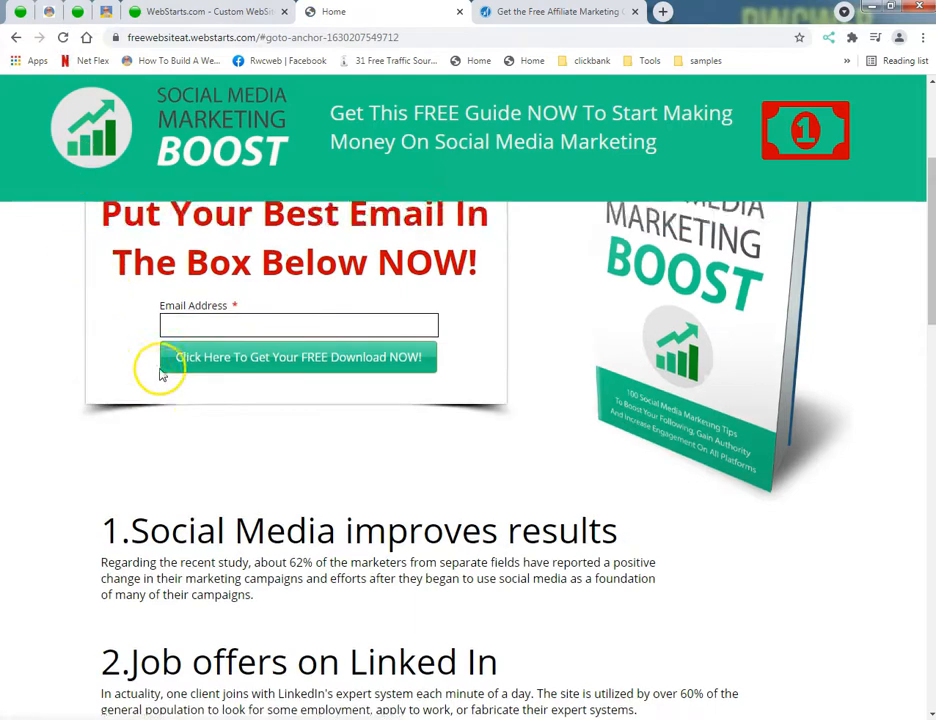
scroll(158, 375, "down", 3)
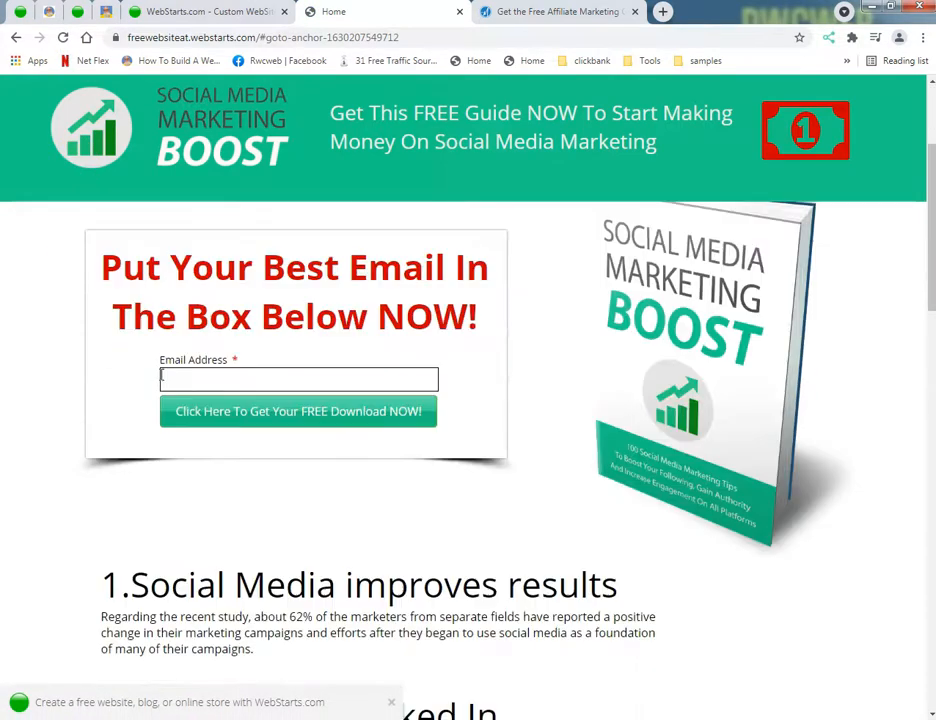
scroll(158, 380, "down", 2)
scroll(158, 385, "down", 6)
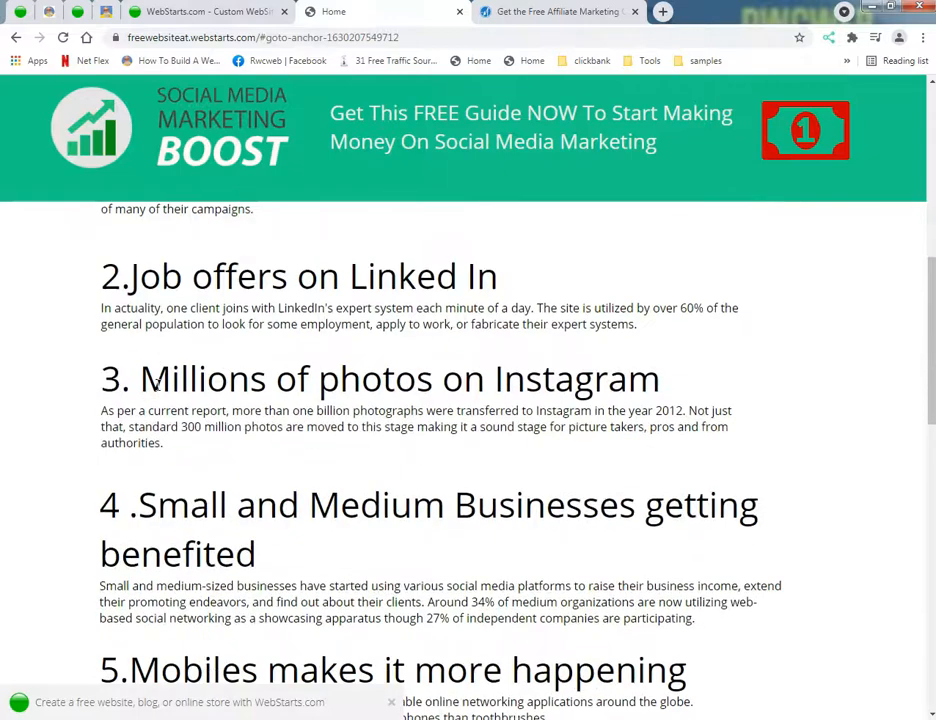
scroll(155, 400, "down", 5)
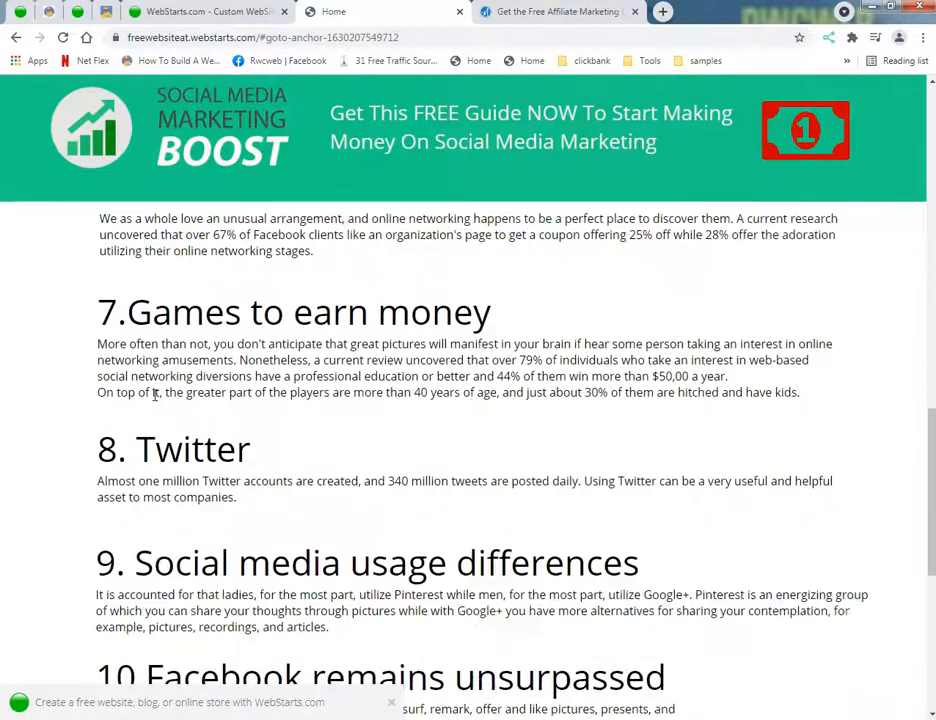
scroll(148, 412, "down", 2)
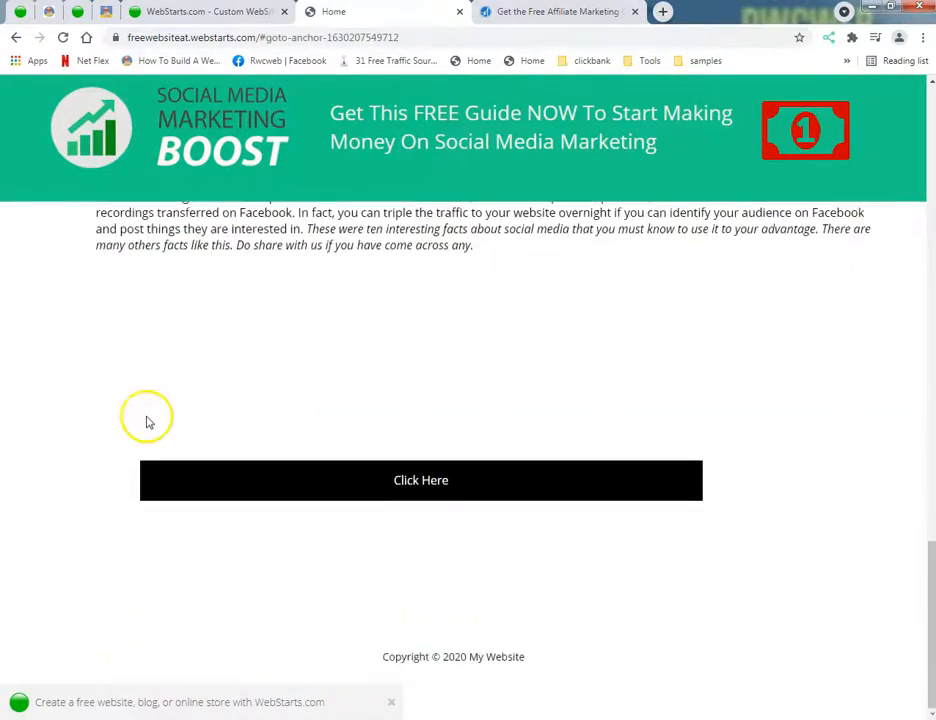
left_click(440, 481)
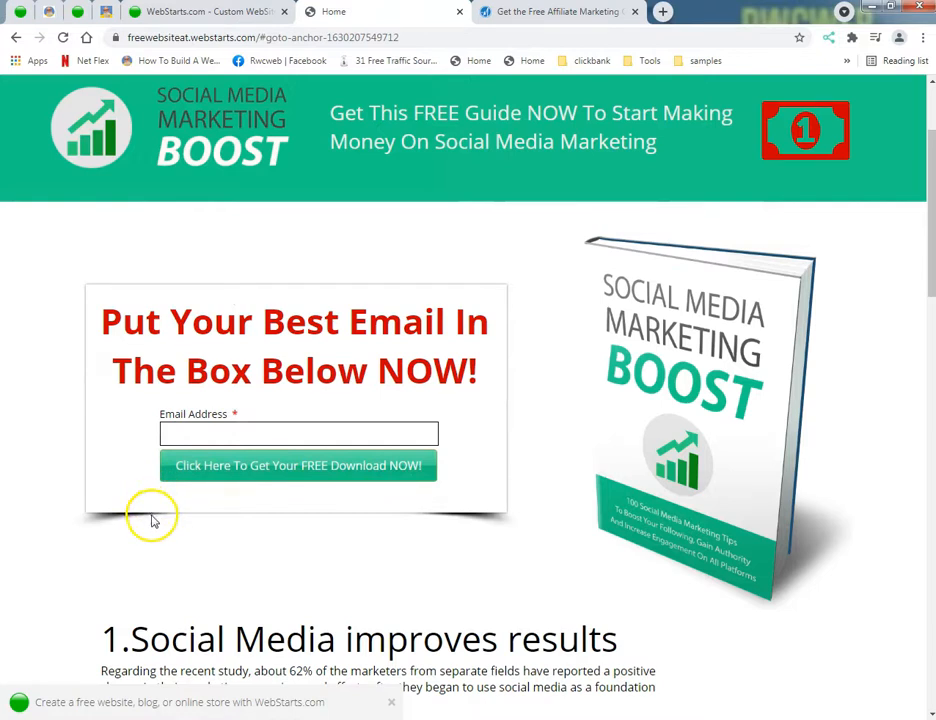
scroll(152, 517, "up", 2)
Step: Return to the page editor, move Anchor 1 up to the lower edge of the green header and save the page
left_click(189, 14)
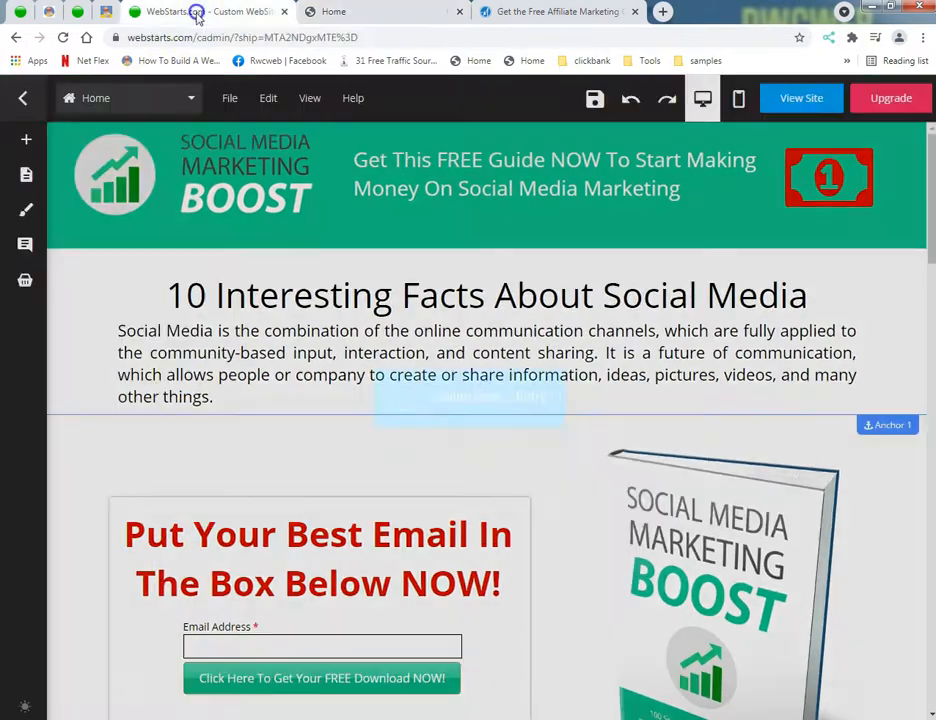
left_click_drag(876, 426, 820, 258)
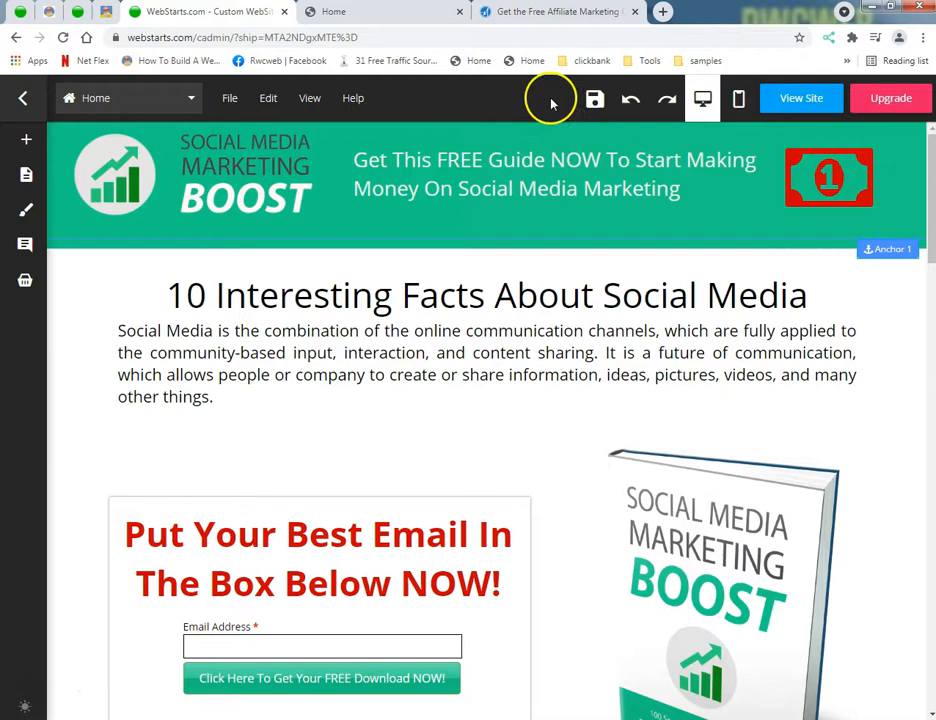
left_click(595, 98)
Step: Test the Click Here button once more on the published page and look over the intro and opt-in form
left_click(376, 12)
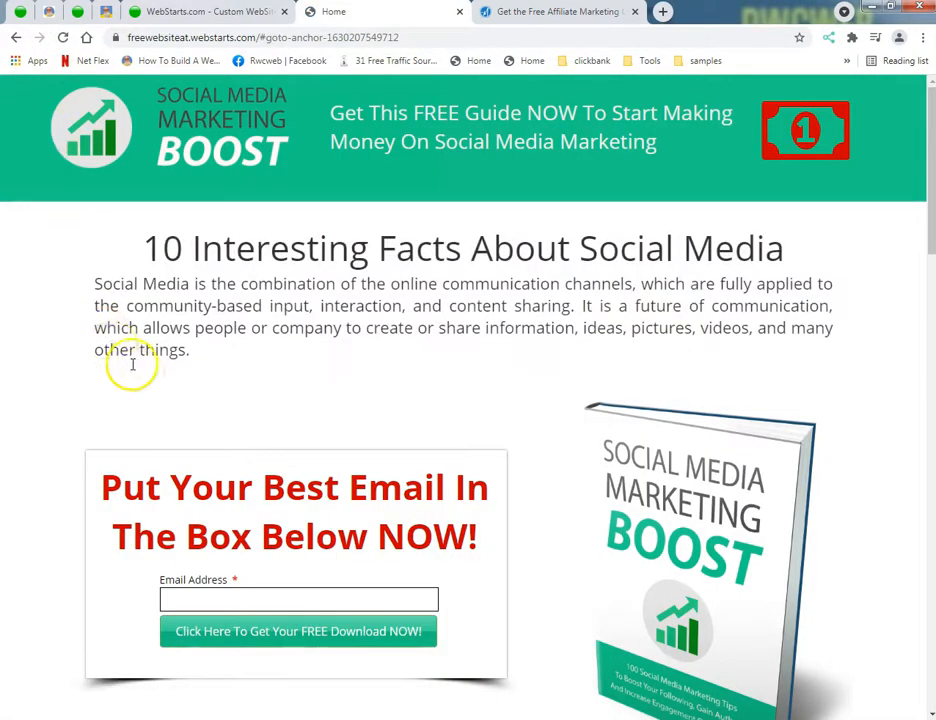
scroll(115, 407, "down", 10)
scroll(110, 433, "down", 8)
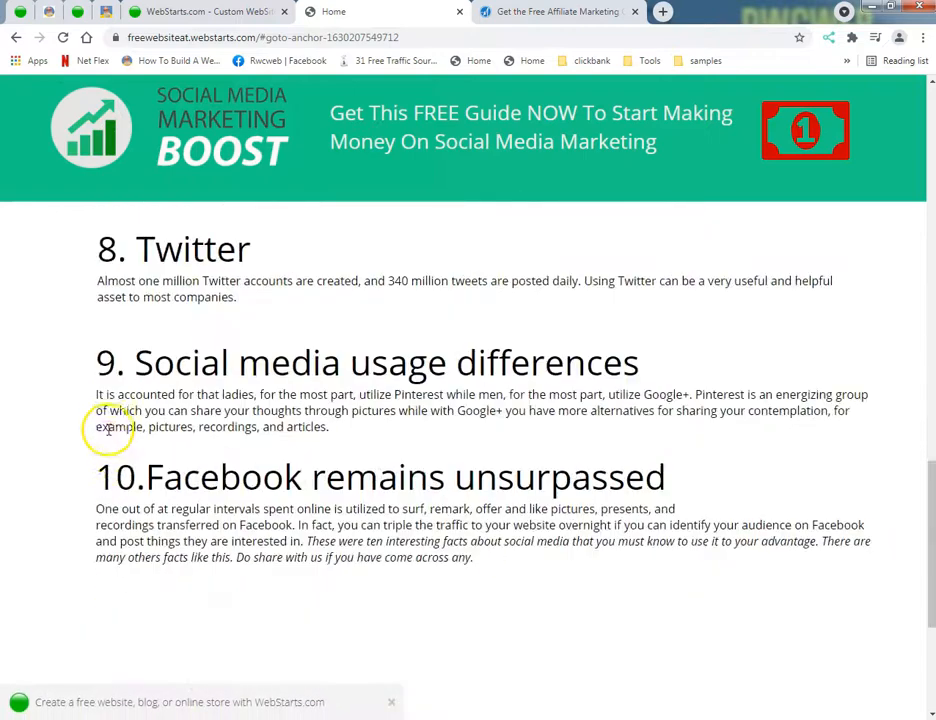
left_click(366, 480)
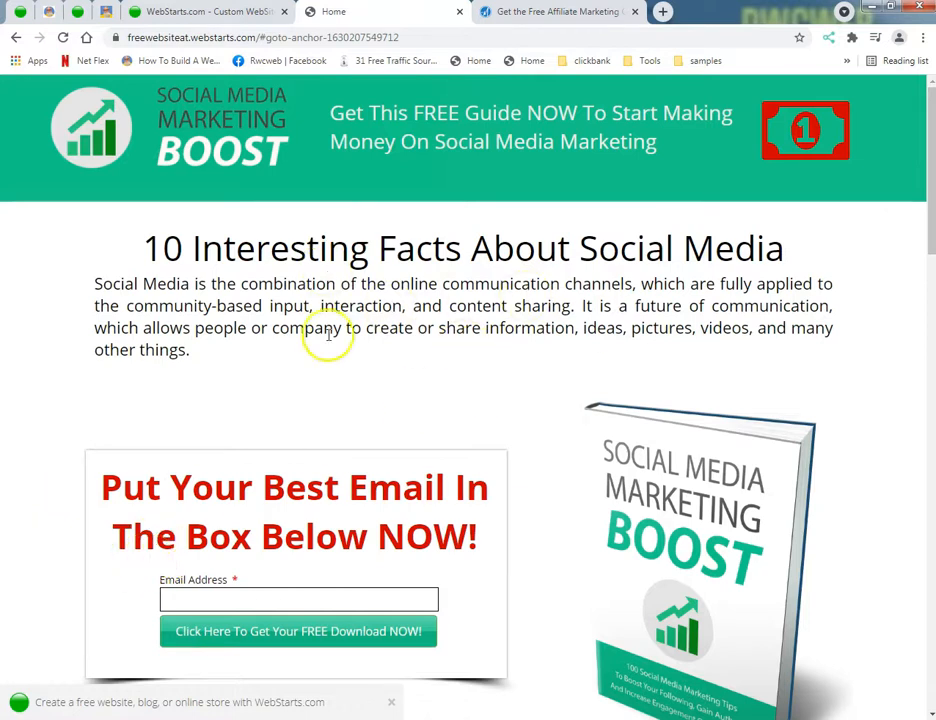
scroll(402, 334, "down", 3)
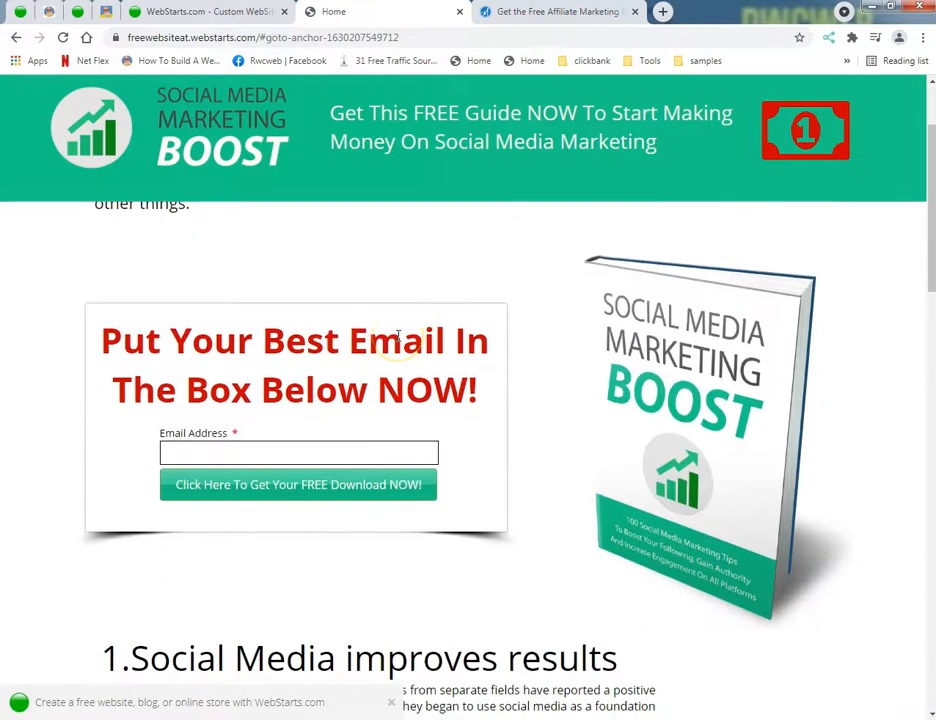
scroll(397, 336, "down", 2)
scroll(396, 339, "up", 2)
scroll(270, 381, "up", 3)
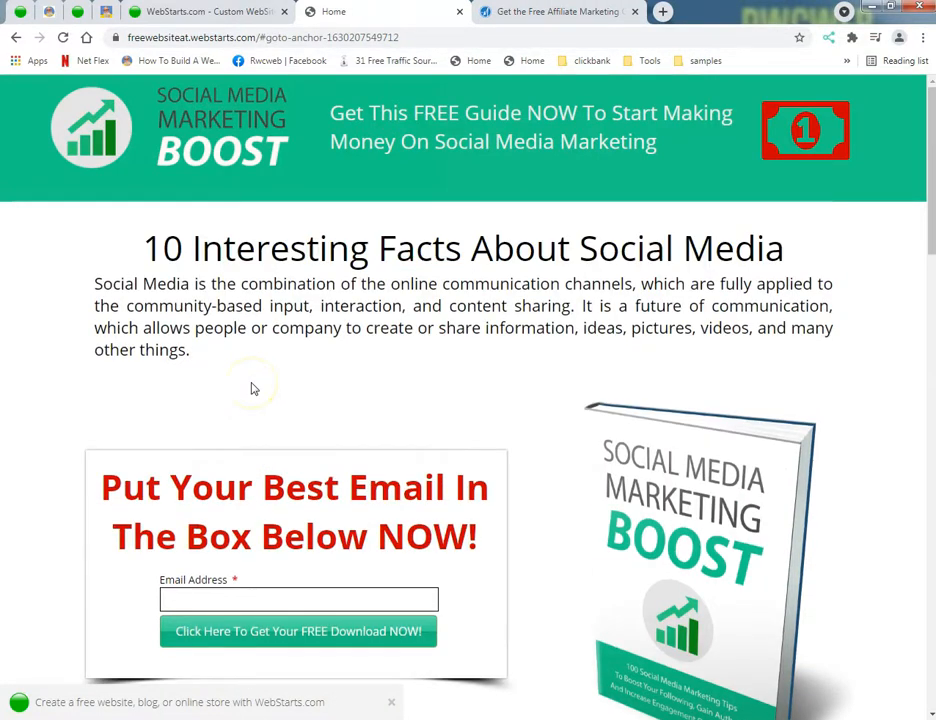
Step: Review the published page from the intro through the ten facts to the Click Here button and back to the start
scroll(254, 389, "down", 16)
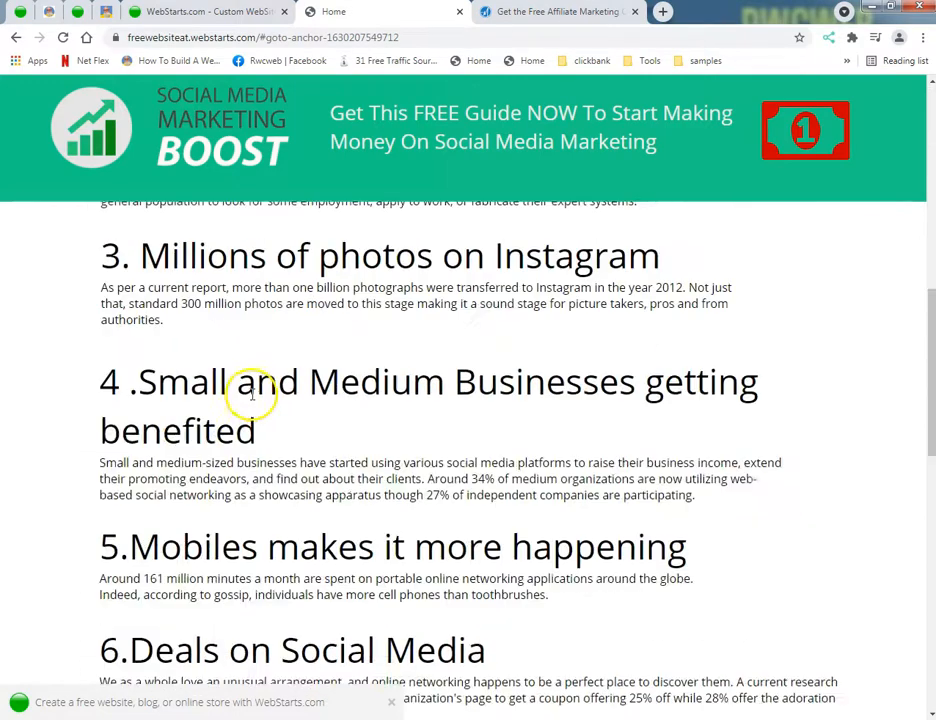
scroll(250, 398, "down", 18)
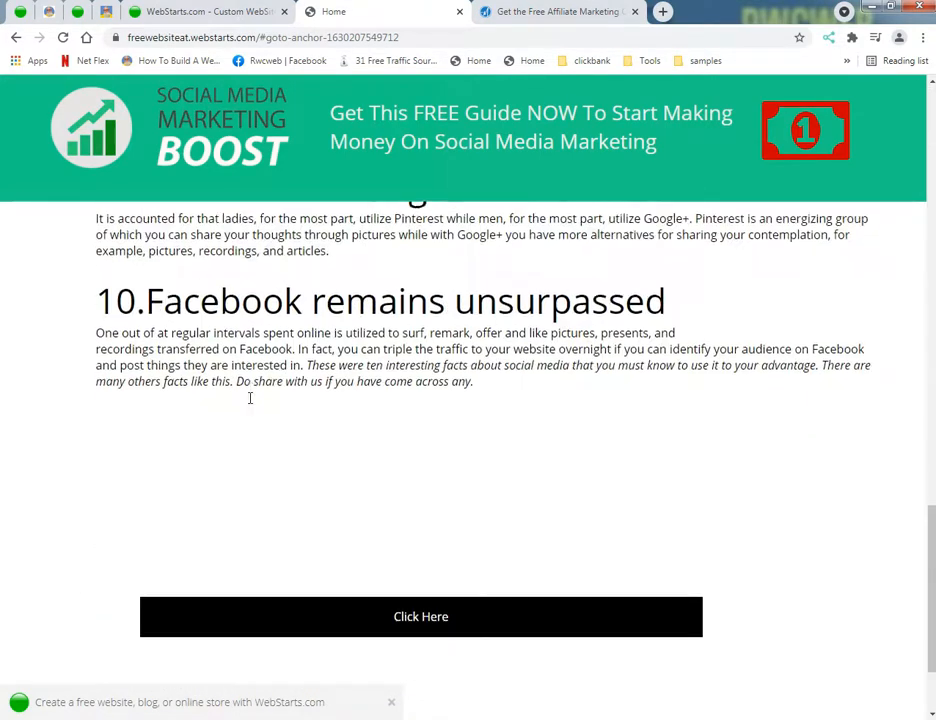
scroll(250, 398, "up", 3)
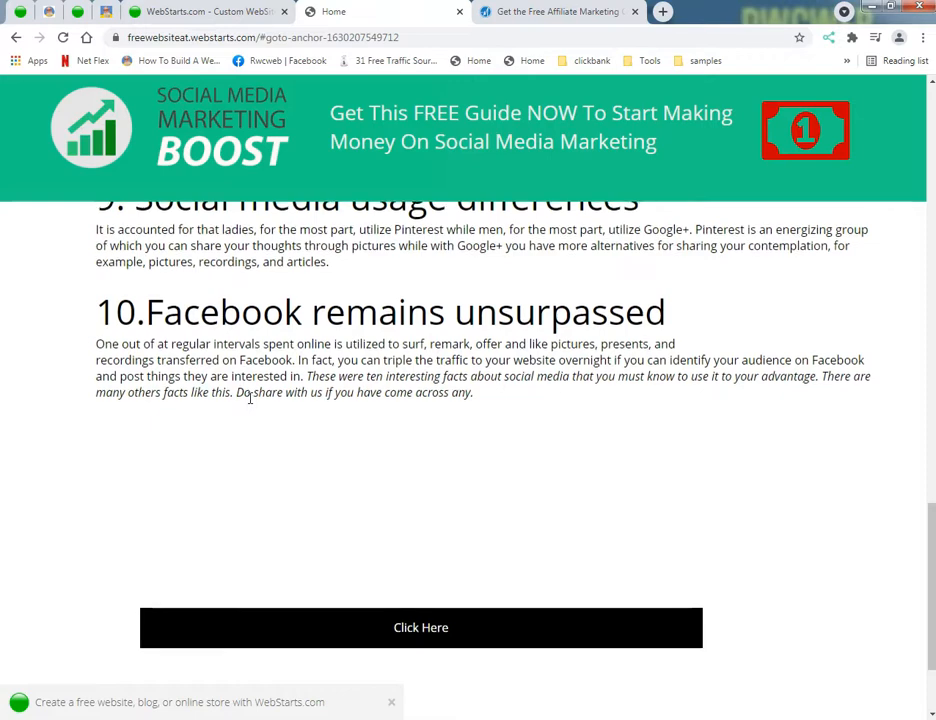
scroll(250, 398, "up", 17)
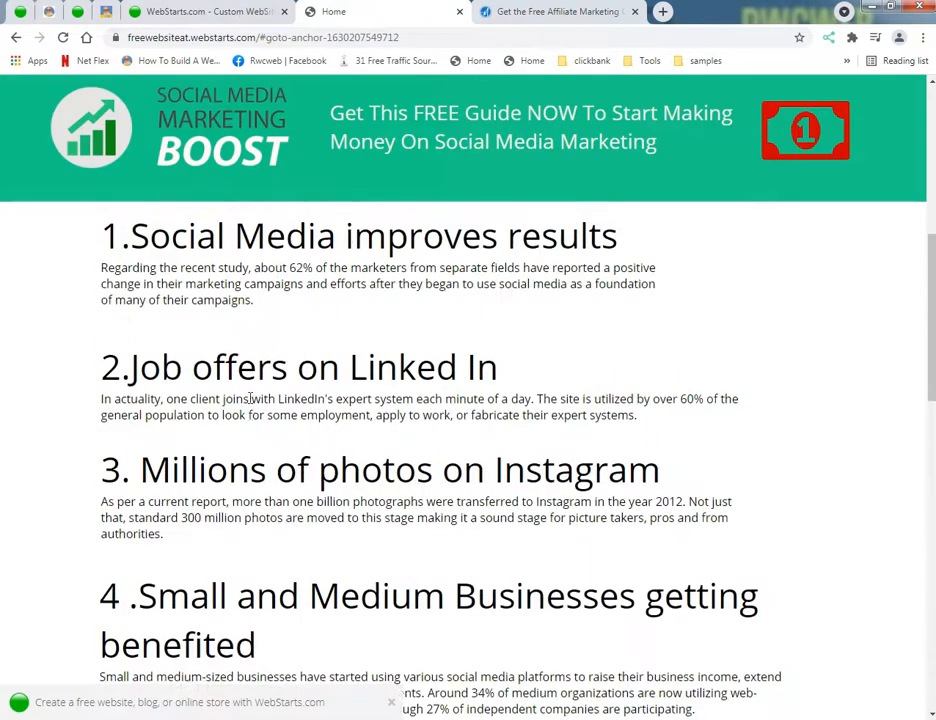
scroll(250, 398, "up", 14)
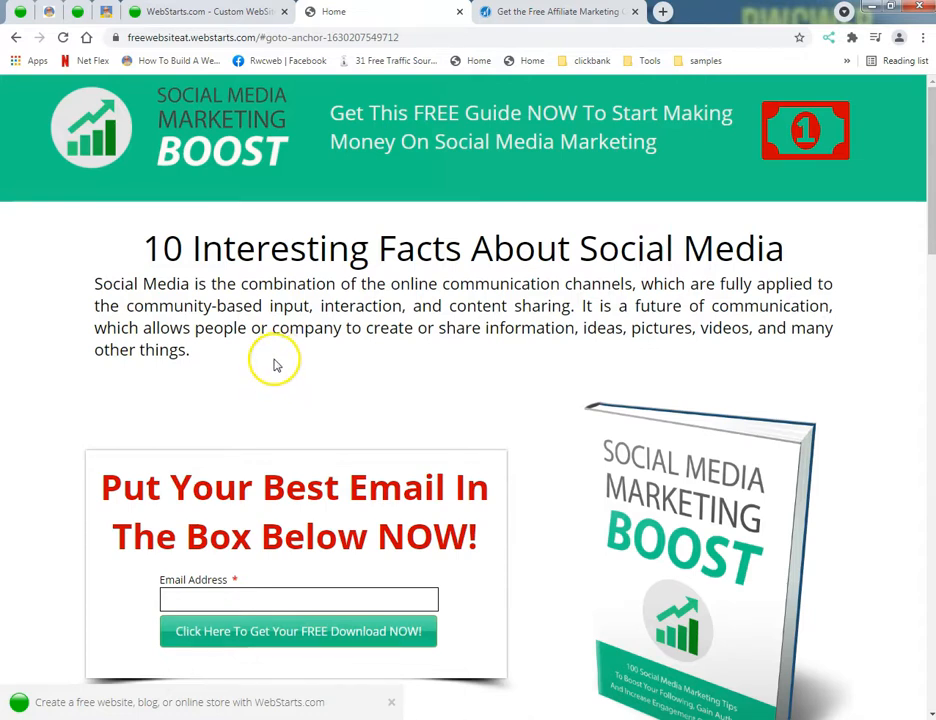
Step: Switch to the open rwcweb.com page and view its free video training offer and sign-up form
left_click(105, 11)
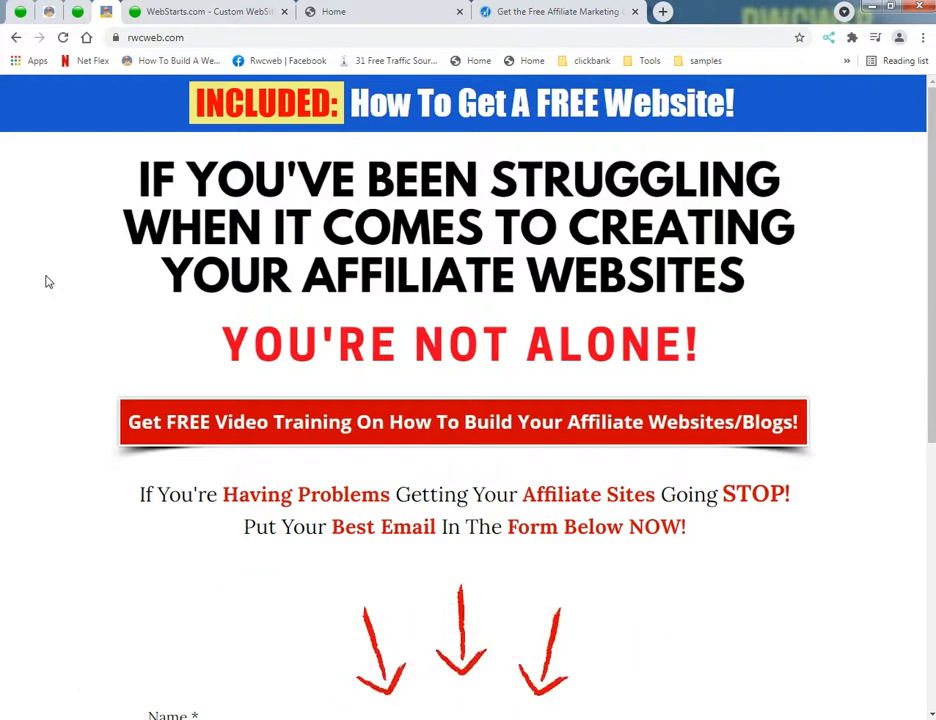
scroll(33, 323, "down", 2)
scroll(33, 323, "down", 5)
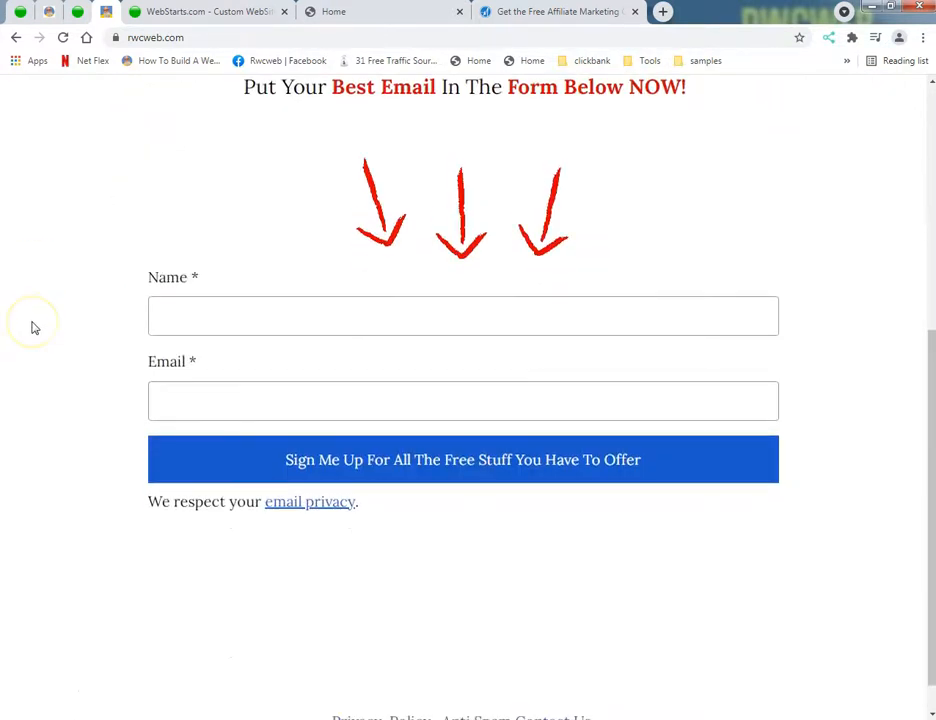